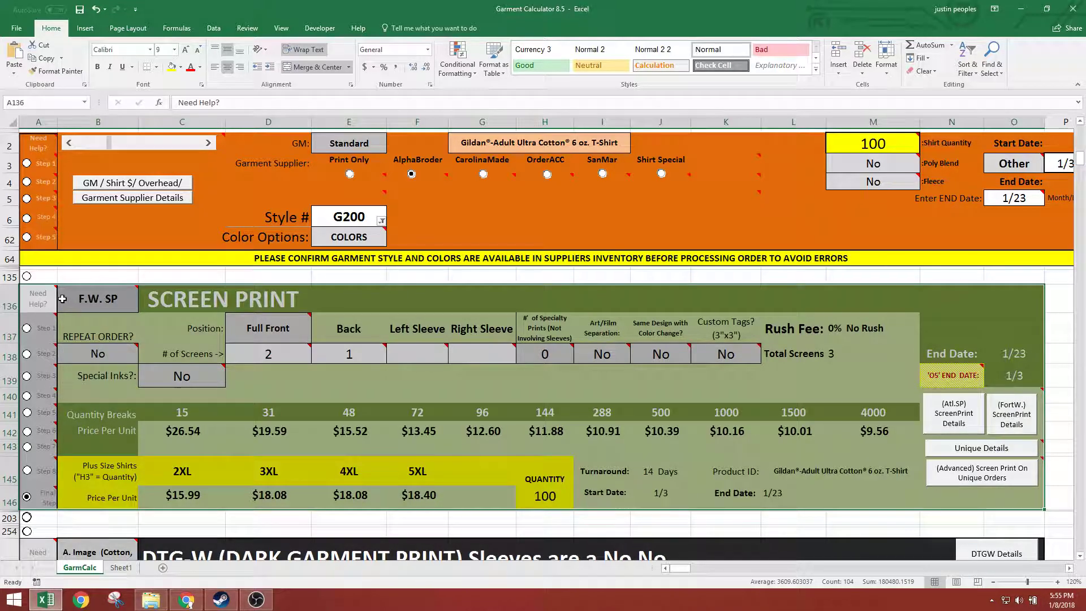
Read the Need Help note of the Screen Print section
click(160, 334)
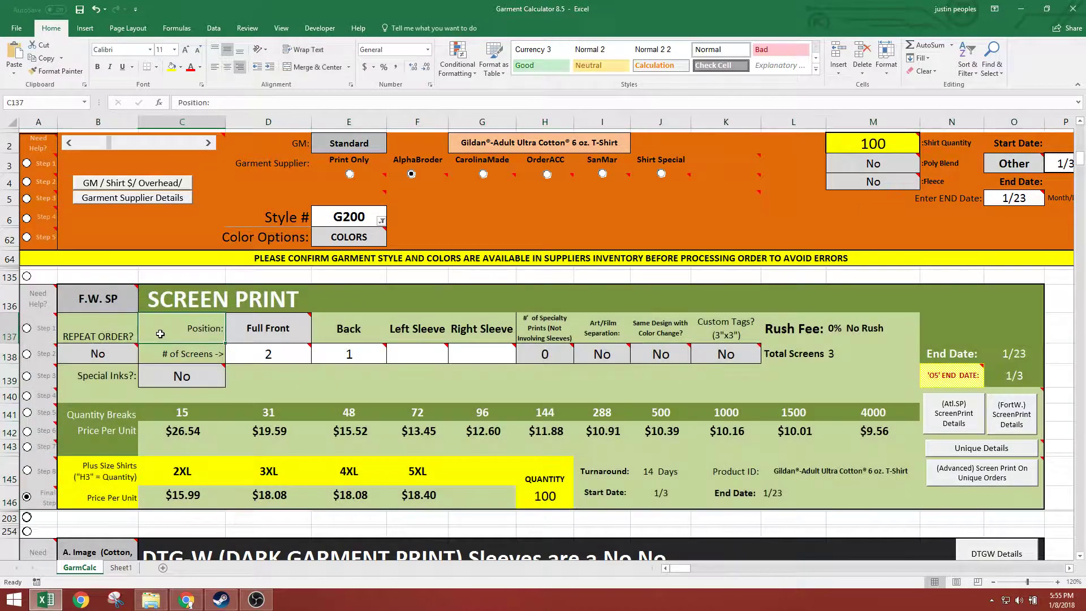
click(46, 299)
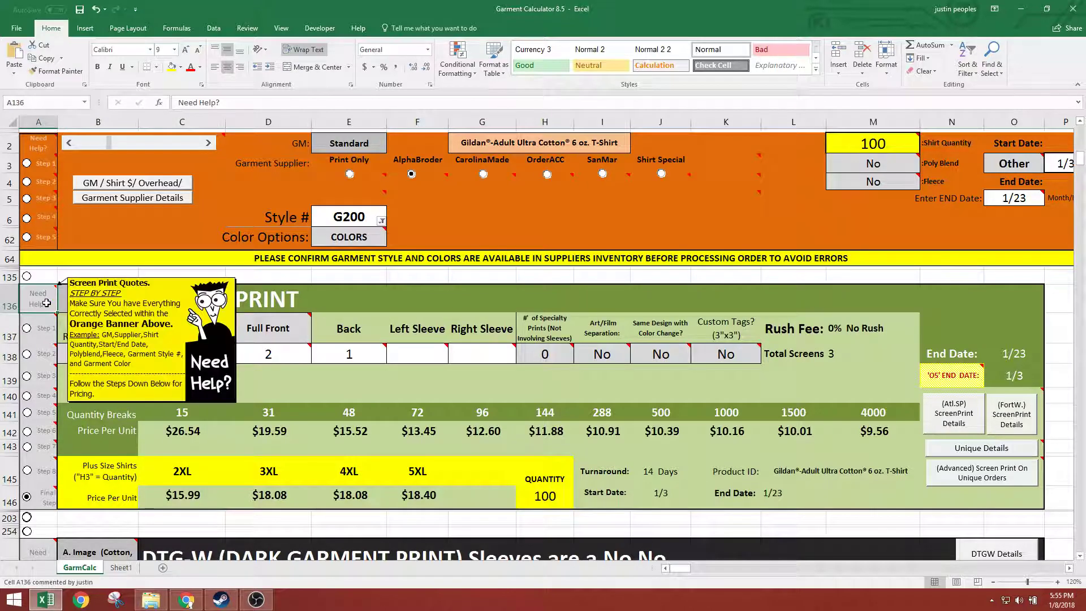
mouse_move(38, 307)
Activate the Step 1 guide of the Screen Print section and review the orange banner fields it refers to
click(32, 330)
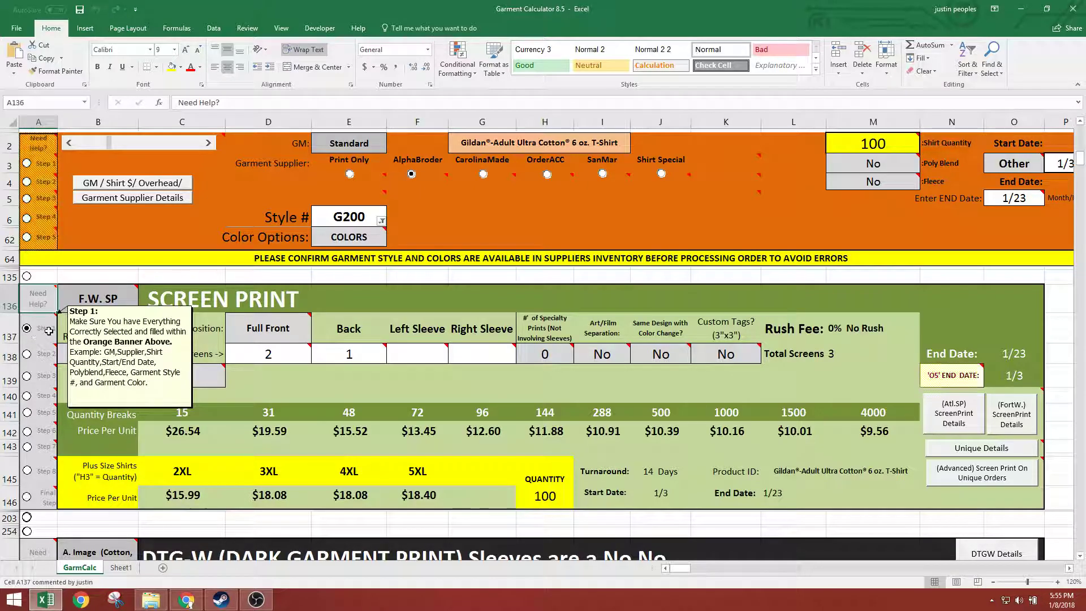
mouse_move(36, 136)
drag(36, 135, 873, 249)
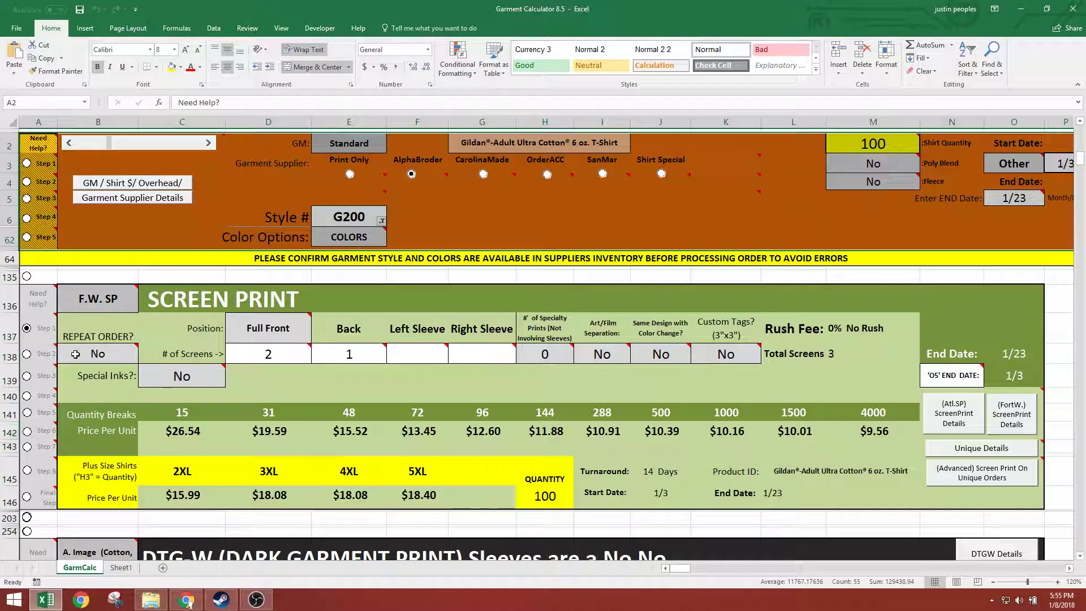
drag(98, 299, 779, 483)
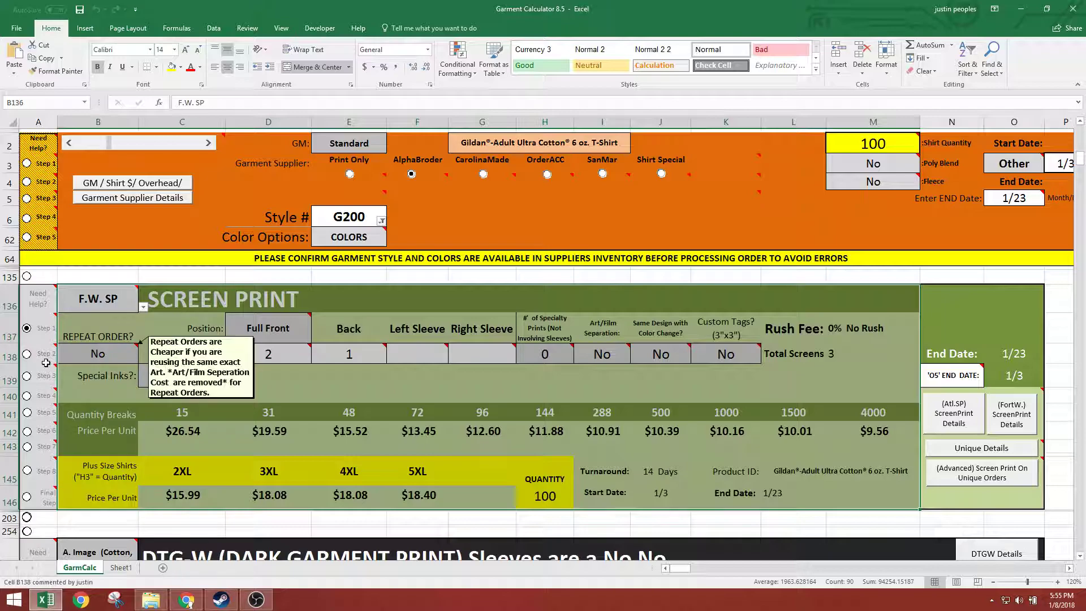
mouse_move(27, 358)
click(45, 329)
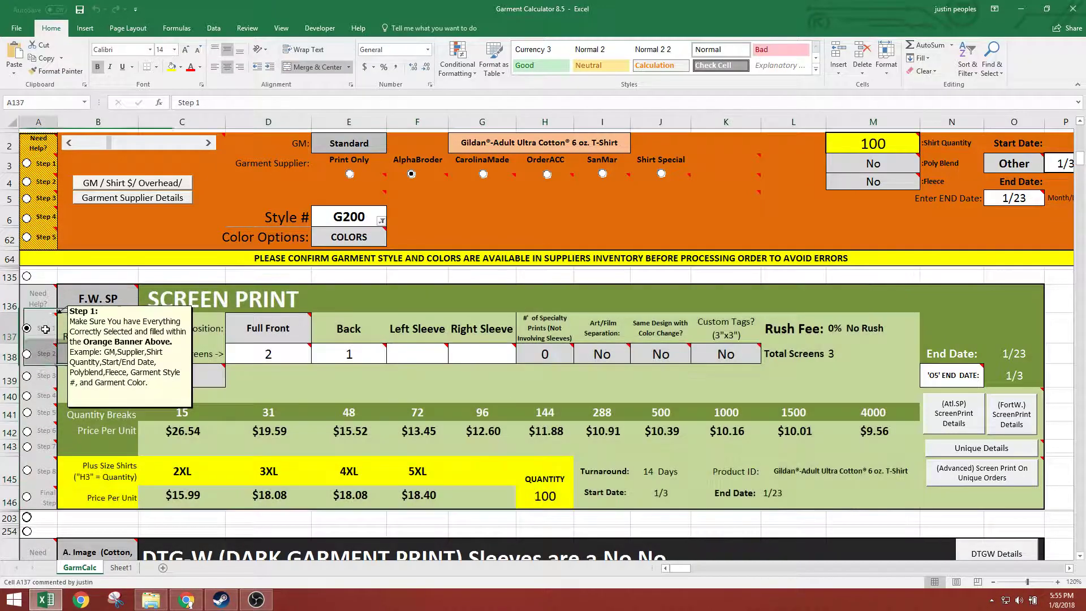
Activate the Step 2 guide and choose F.W. SP as the screen print team in cell B136
click(27, 358)
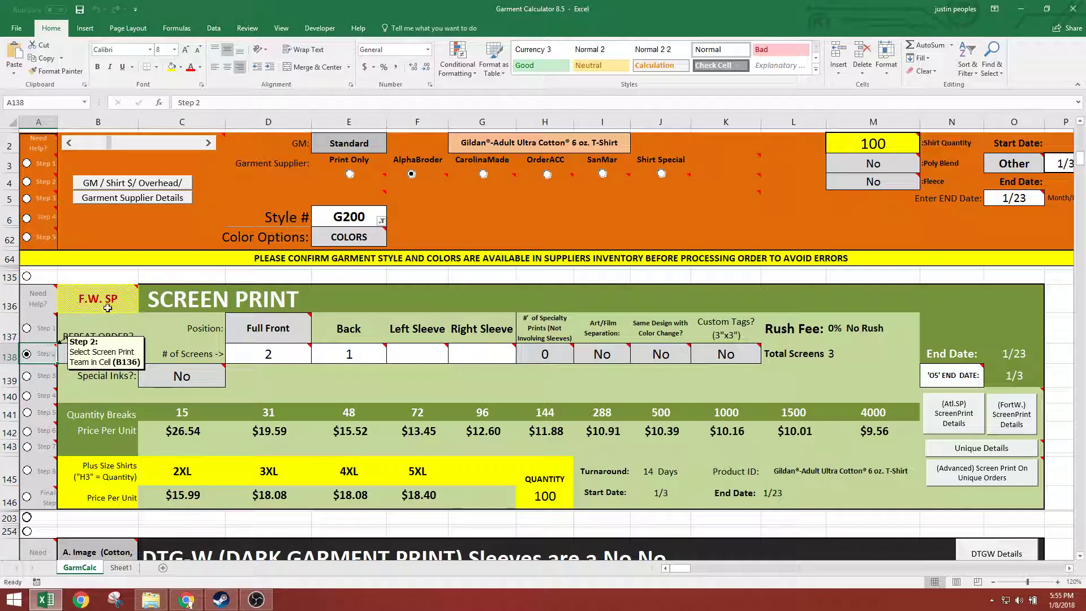
click(134, 306)
click(144, 308)
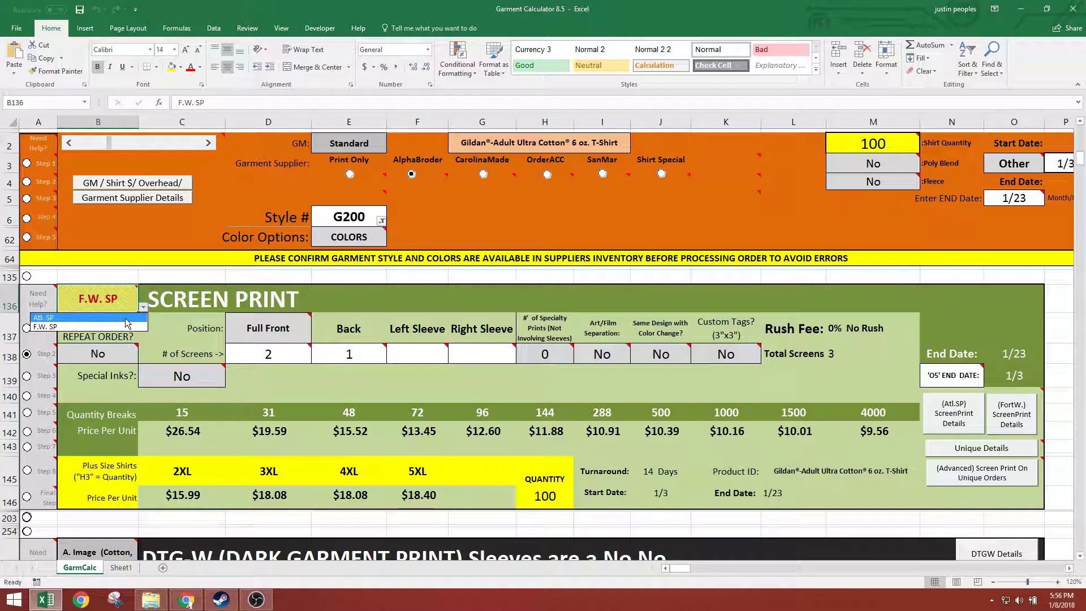
click(144, 307)
click(144, 307)
click(113, 326)
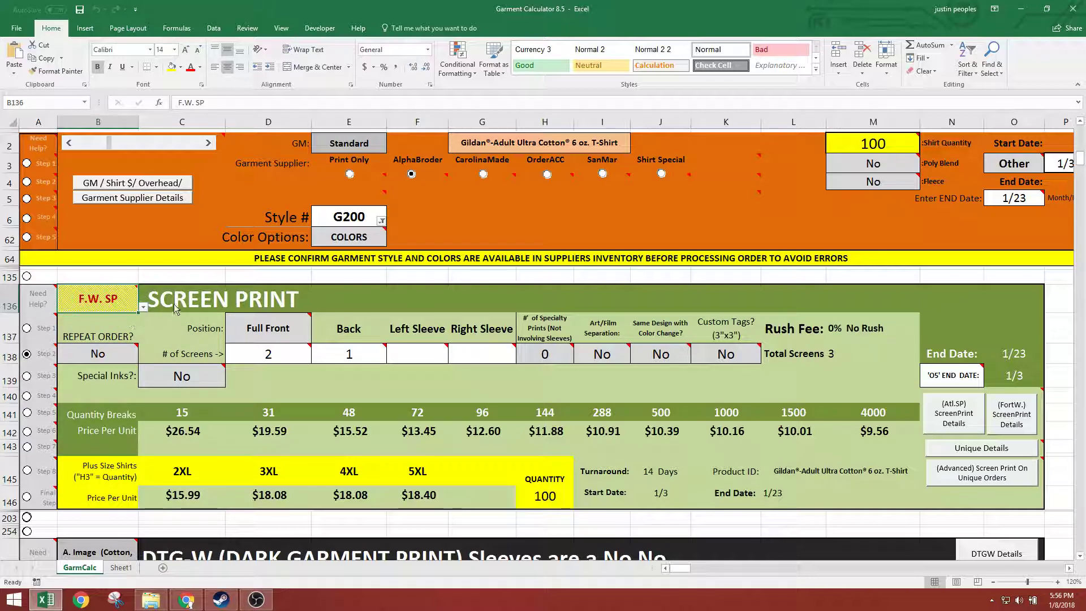
click(282, 307)
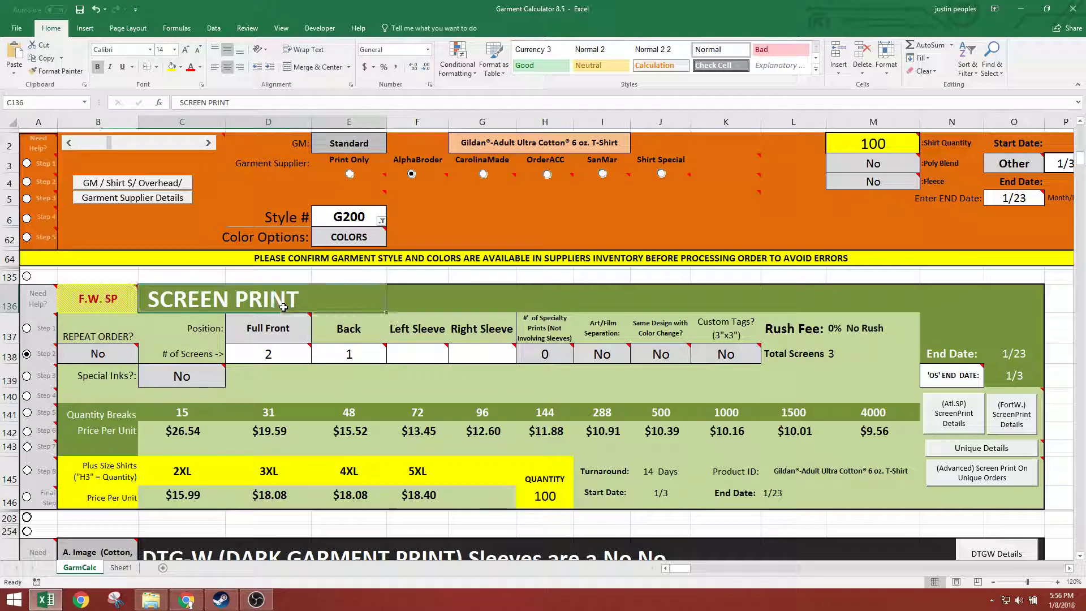
Switch the screen print team to Atl. SP for a price comparison and restore F.W. SP
click(111, 304)
click(143, 308)
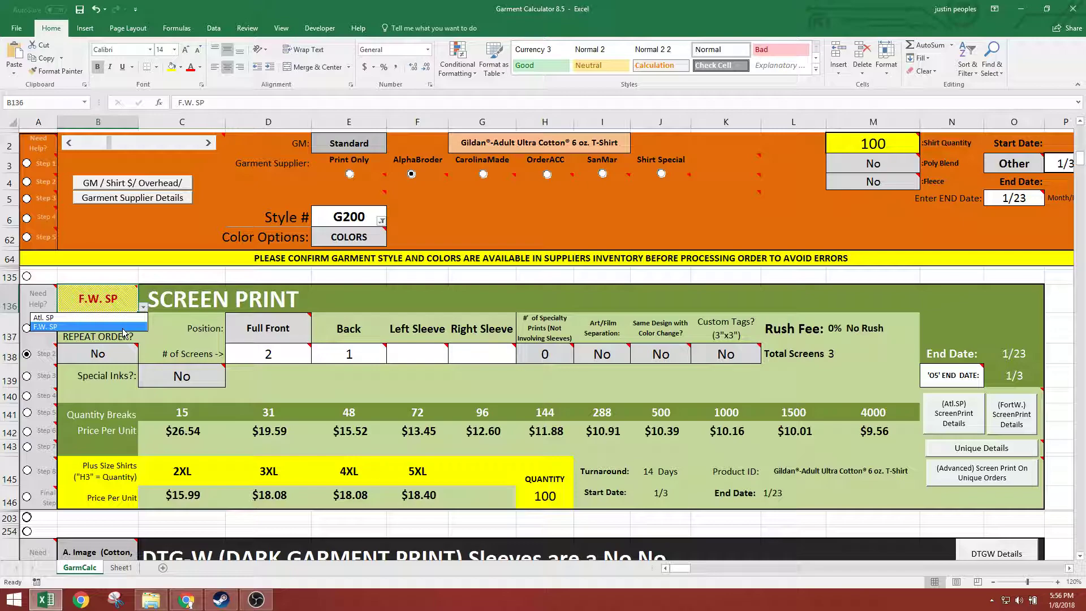
click(113, 317)
click(143, 309)
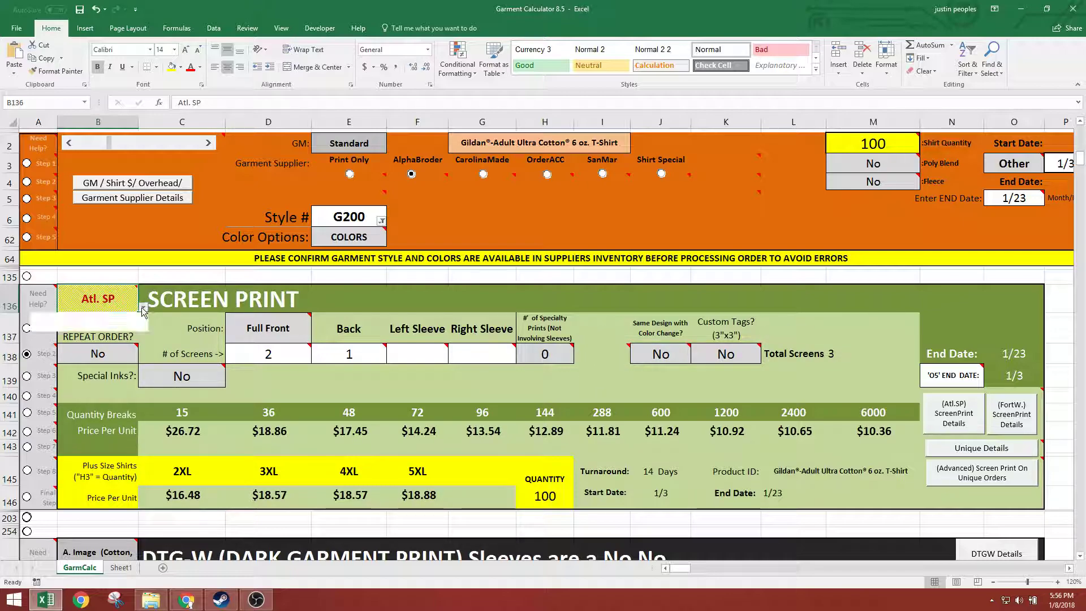
click(113, 326)
click(154, 310)
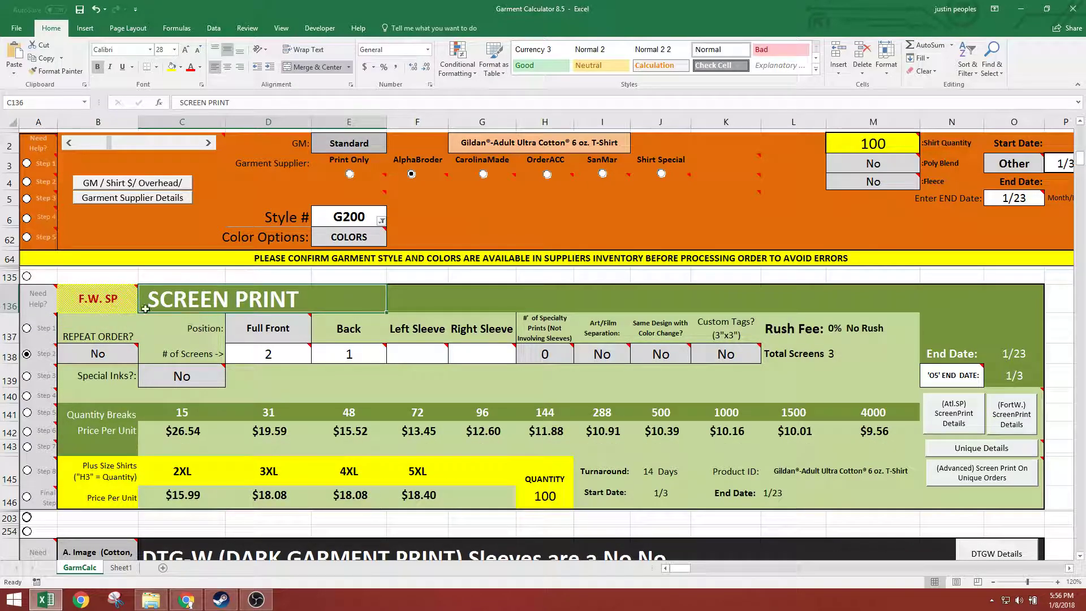
Open the Atlanta screen print details and examine the print rate table and the list of charges
drag(115, 338, 942, 496)
click(727, 354)
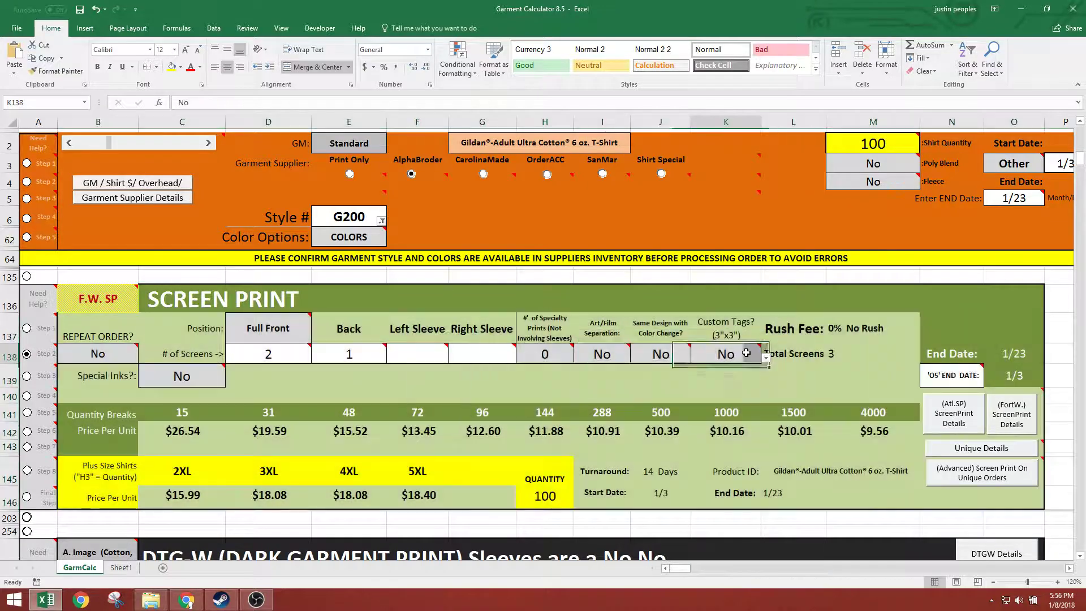
click(961, 418)
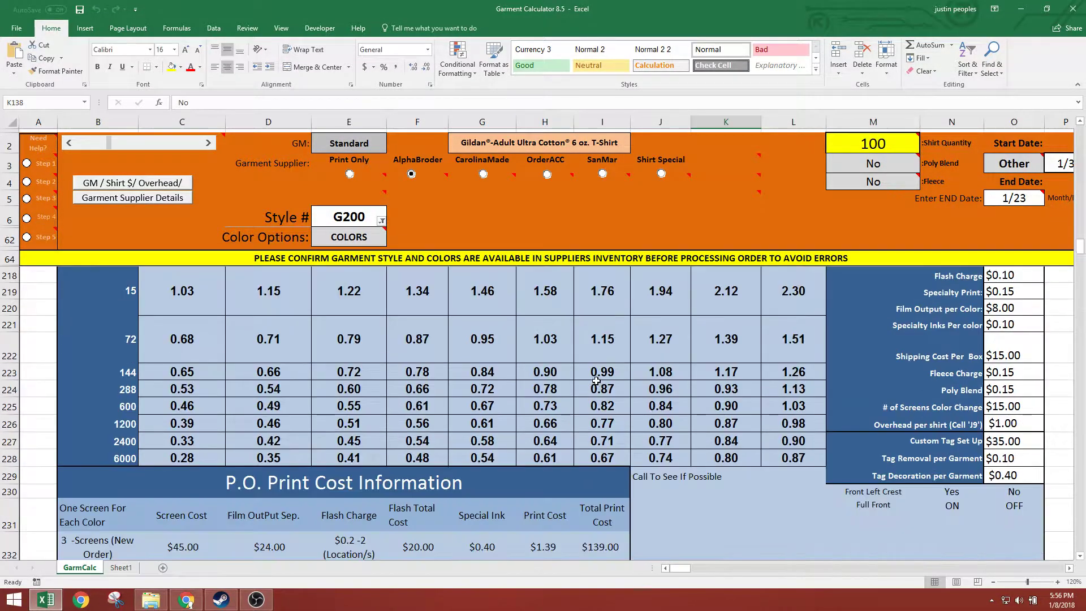
scroll(566, 362, up, 1)
scroll(556, 385, down, 3)
scroll(579, 373, up, 2)
scroll(814, 458, down, 5)
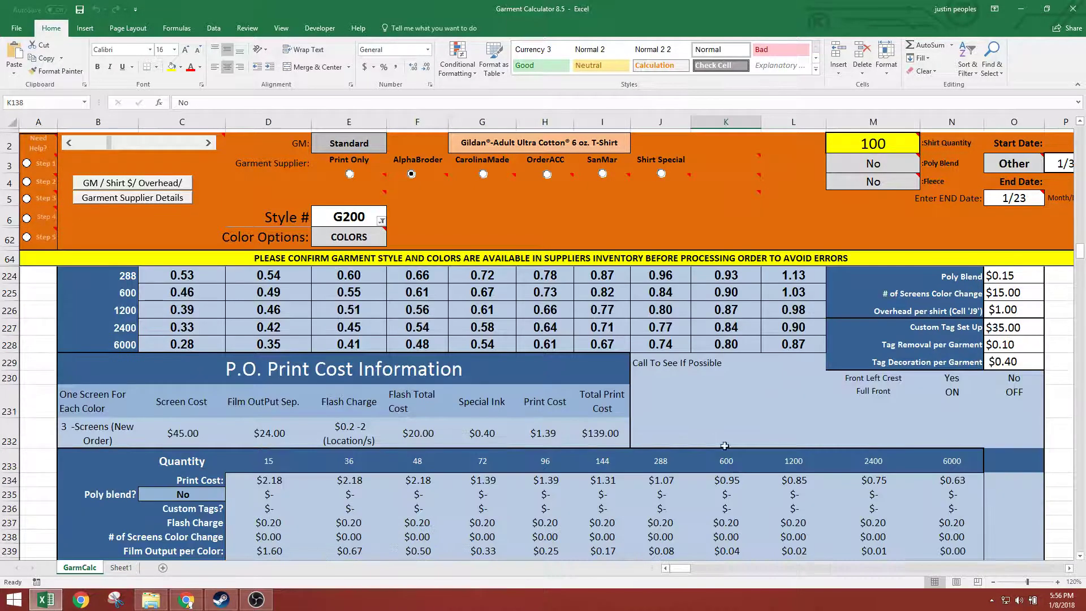
Examine the Atlanta cost breakdown by quantity, the plus-size unit prices and the shipping turnaround
drag(255, 301, 955, 485)
scroll(668, 385, down, 2)
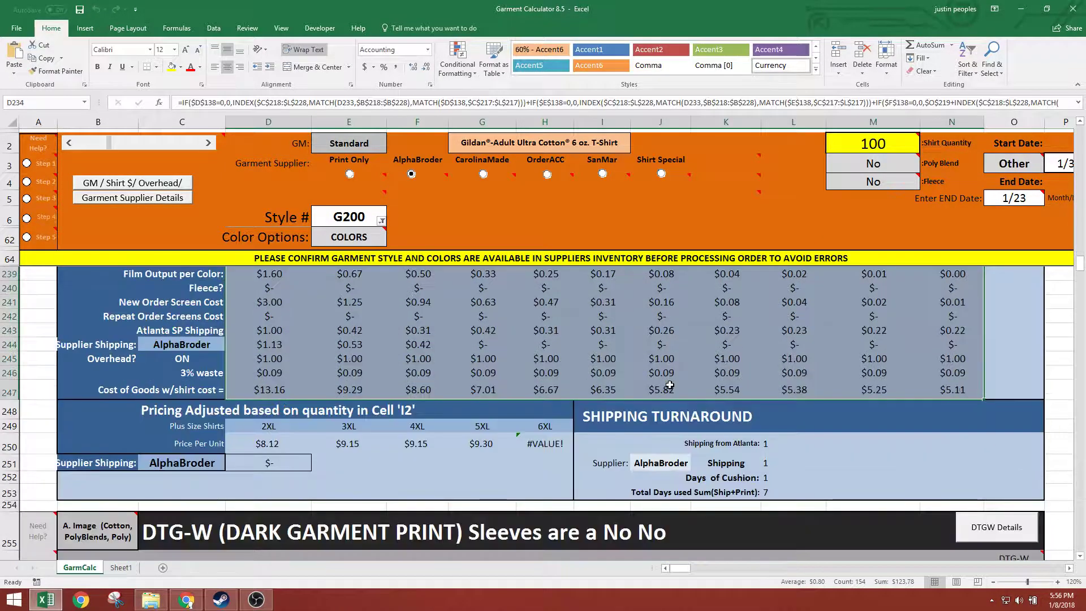
drag(252, 442, 481, 444)
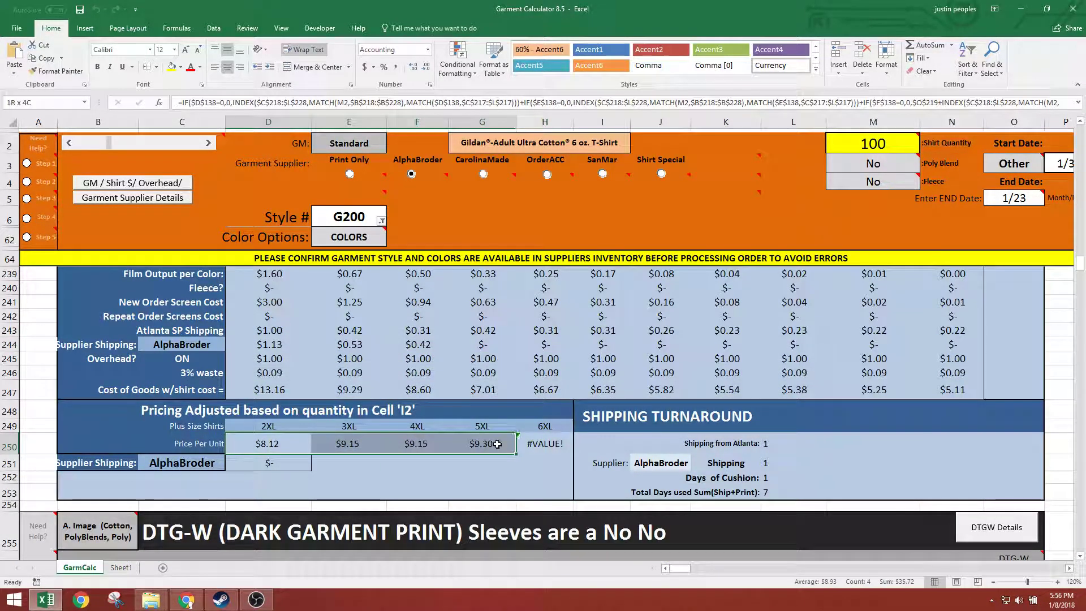
click(723, 452)
scroll(837, 450, up, 7)
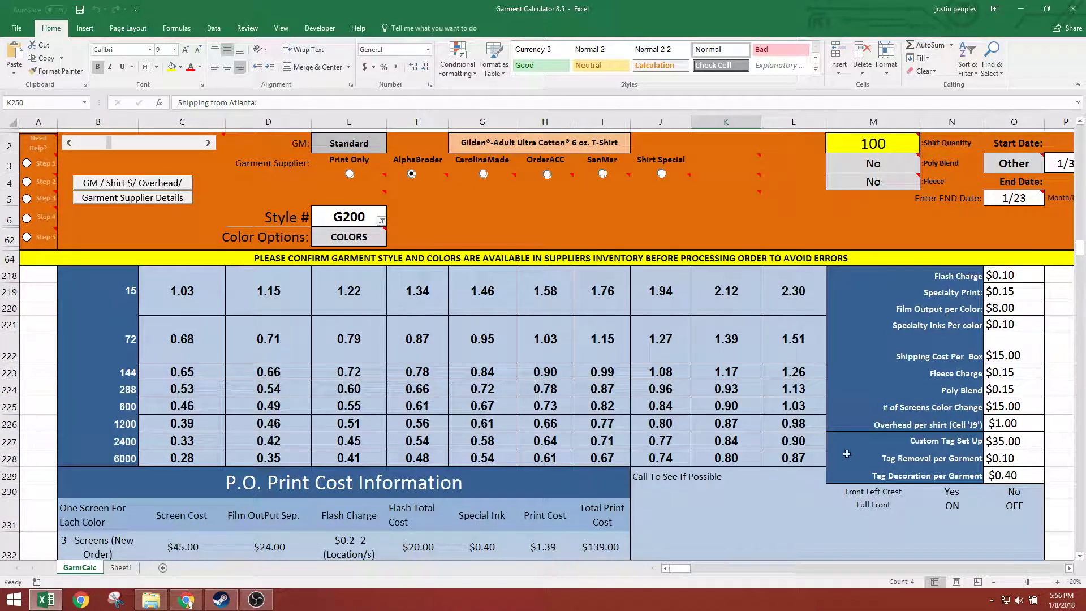
Examine the Profit Calculator's cost of goods, GM and royalty per shirt, 6% royalty total and profit total rows
scroll(837, 451, up, 5)
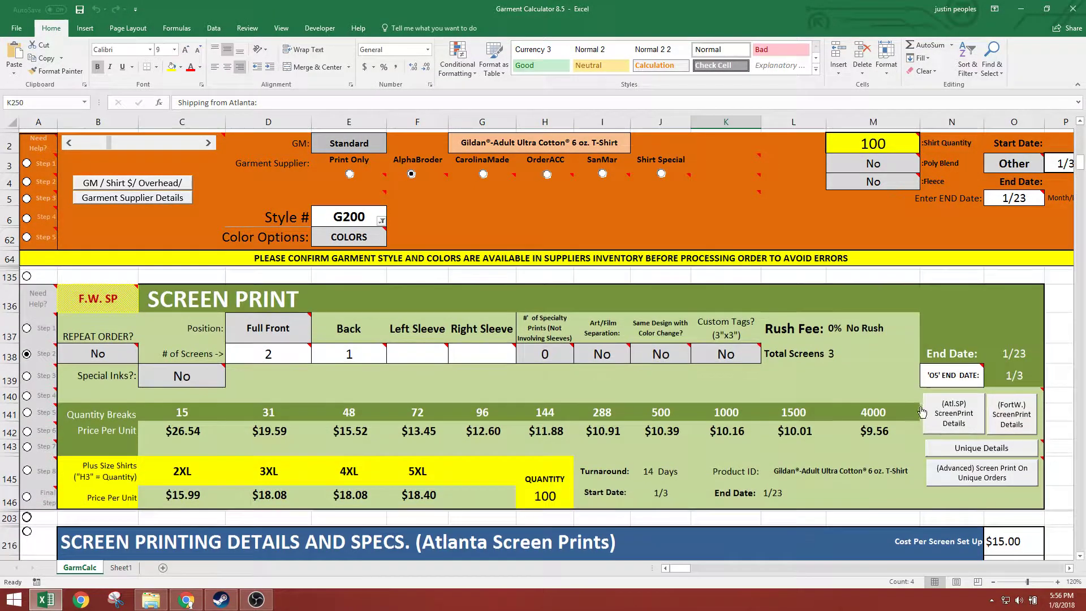
scroll(922, 411, down, 2)
drag(676, 568, 729, 566)
scroll(619, 336, down, 2)
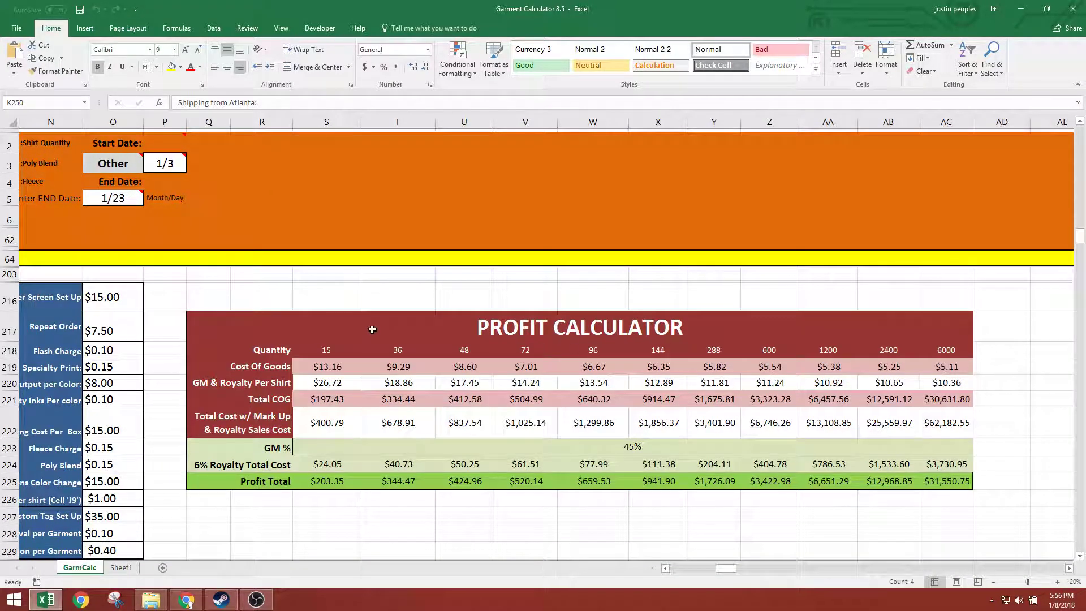
drag(207, 322, 312, 368)
click(313, 369)
drag(225, 382, 935, 381)
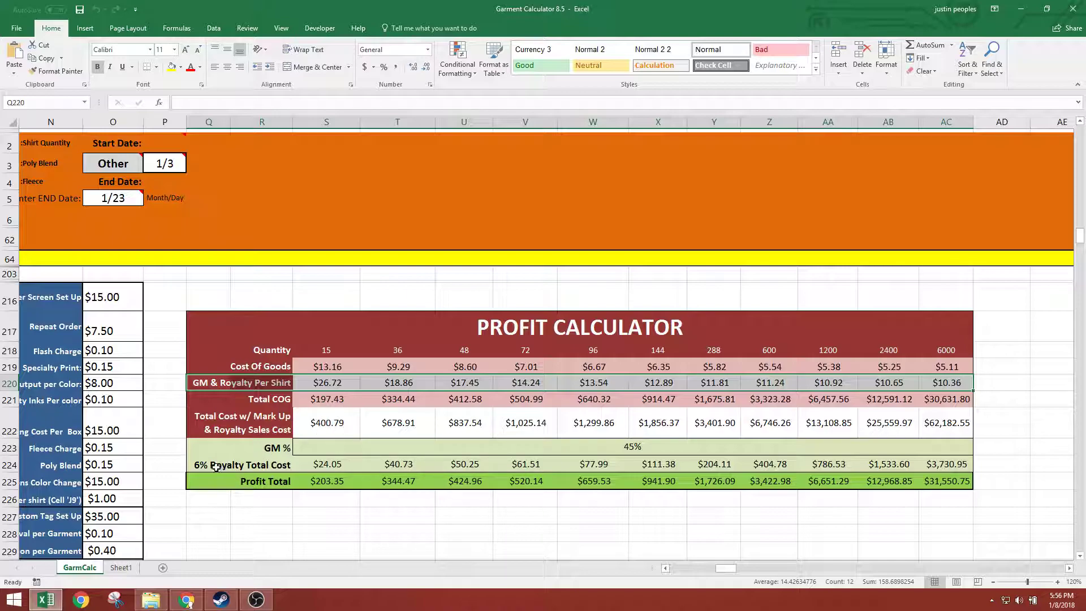
drag(208, 466, 957, 463)
drag(252, 485, 957, 479)
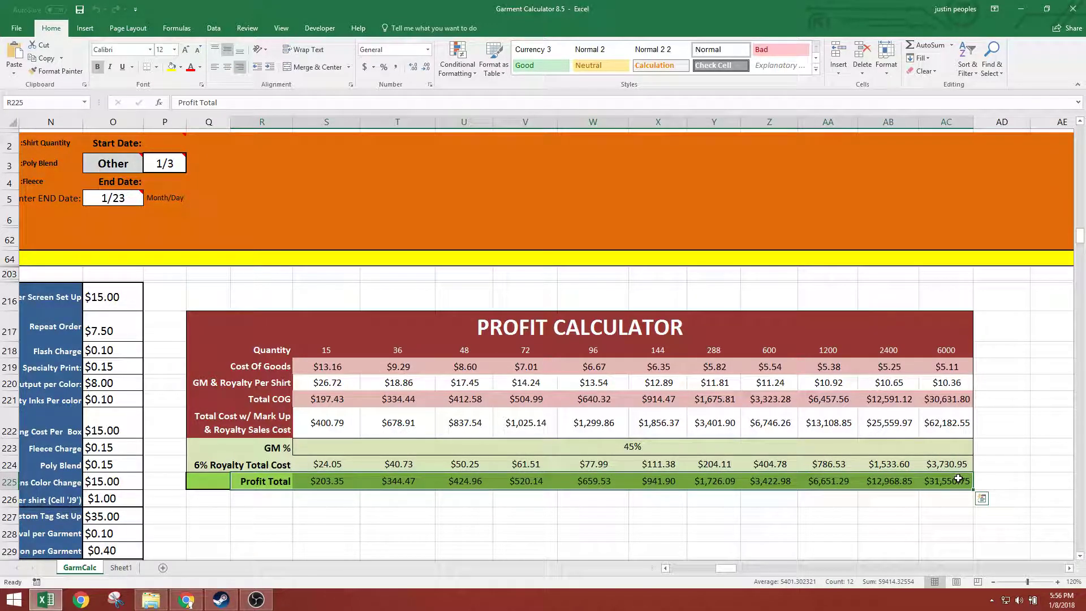
Return to the Screen Print section, close the Atlanta details and view the Fort Worth screen print details
drag(719, 570, 655, 568)
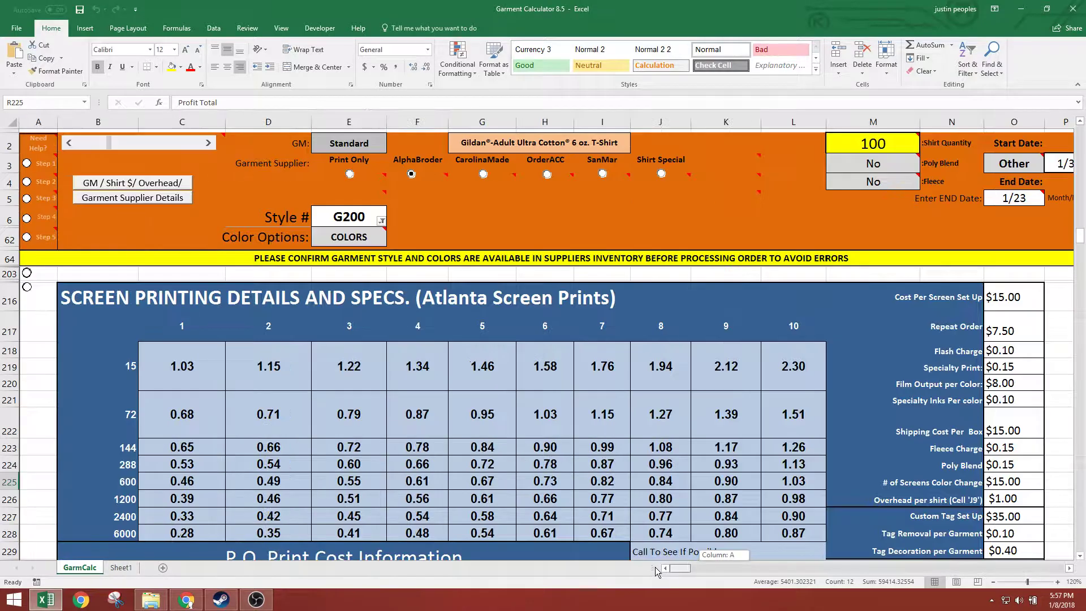
scroll(890, 410, up, 2)
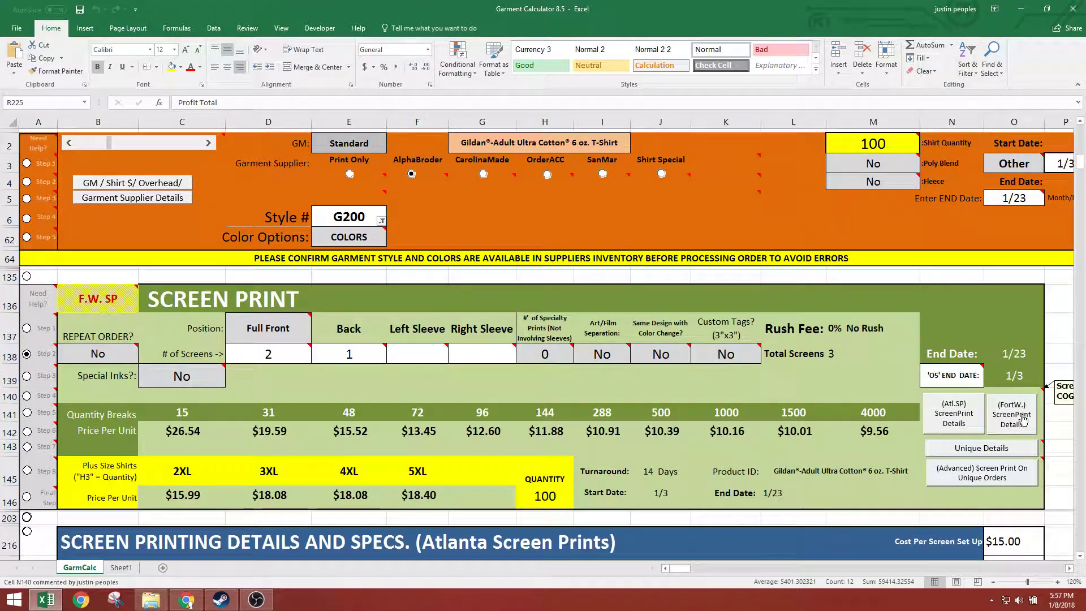
click(940, 423)
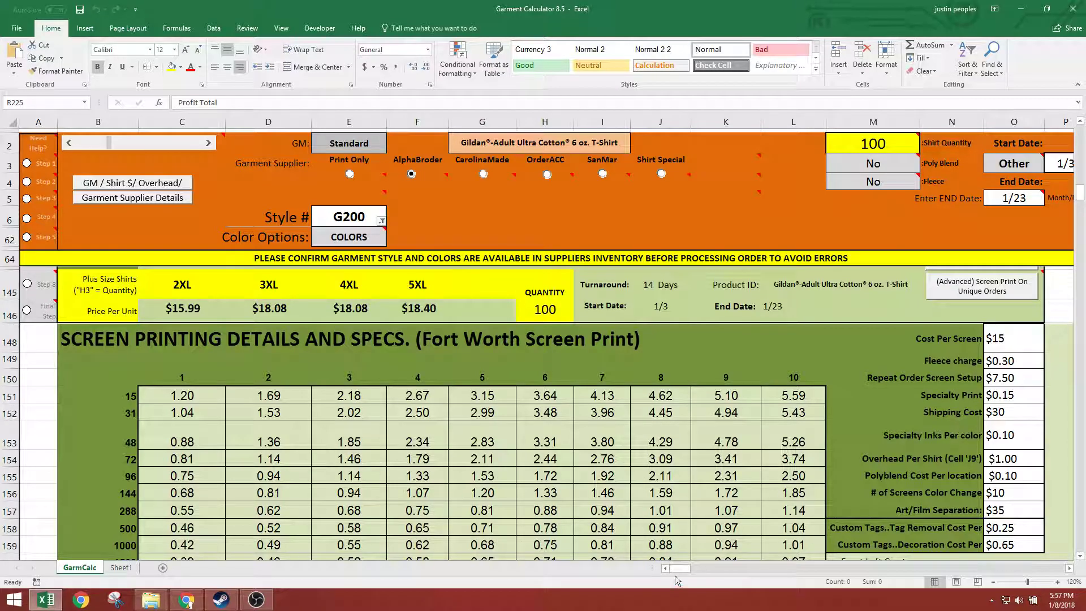
mouse_move(681, 568)
mouse_down()
mouse_move(721, 567)
mouse_move(676, 566)
mouse_up()
scroll(764, 454, up, 3)
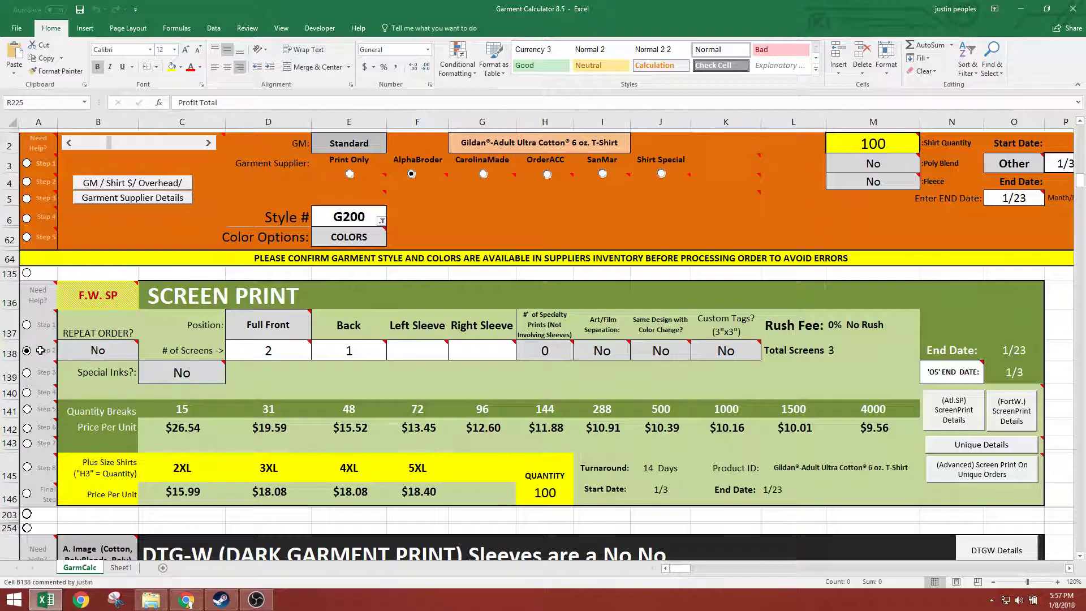
Activate the Step 3 guide and choose No for Repeat Order in cell B138
mouse_move(36, 352)
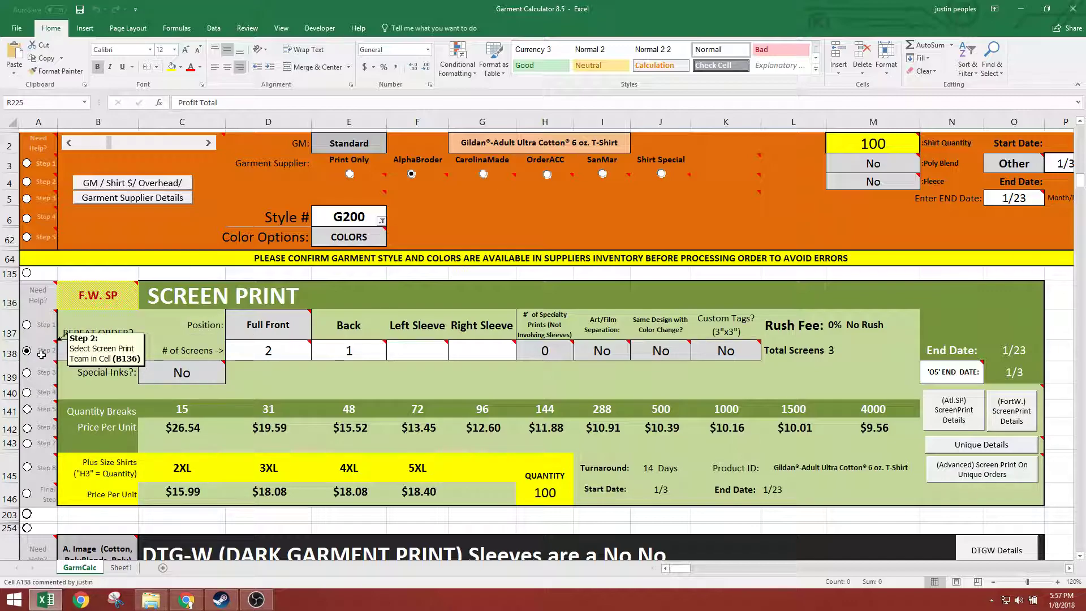
click(81, 303)
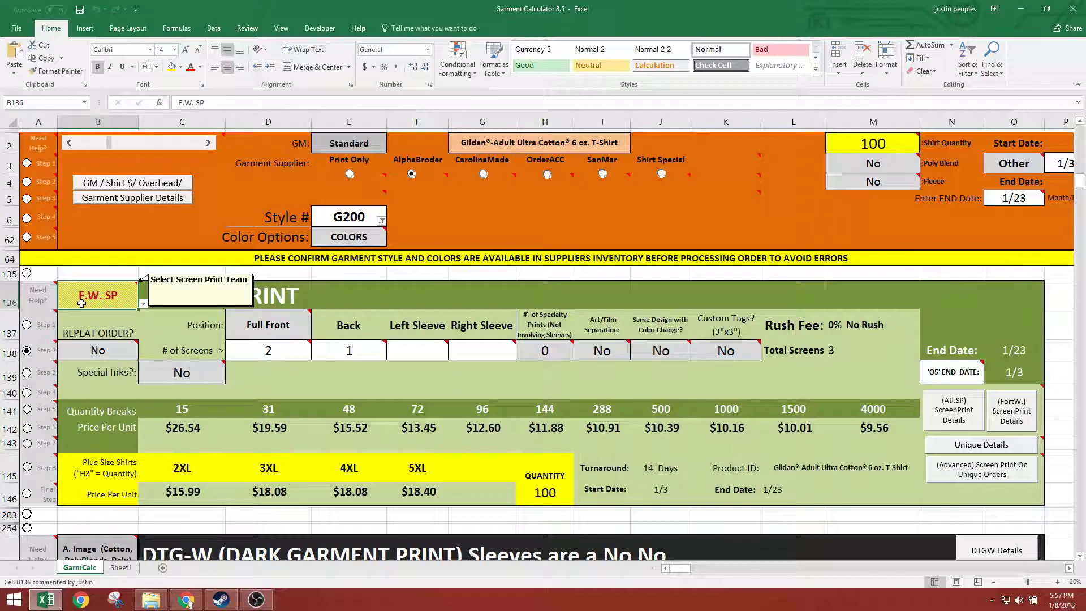
click(31, 372)
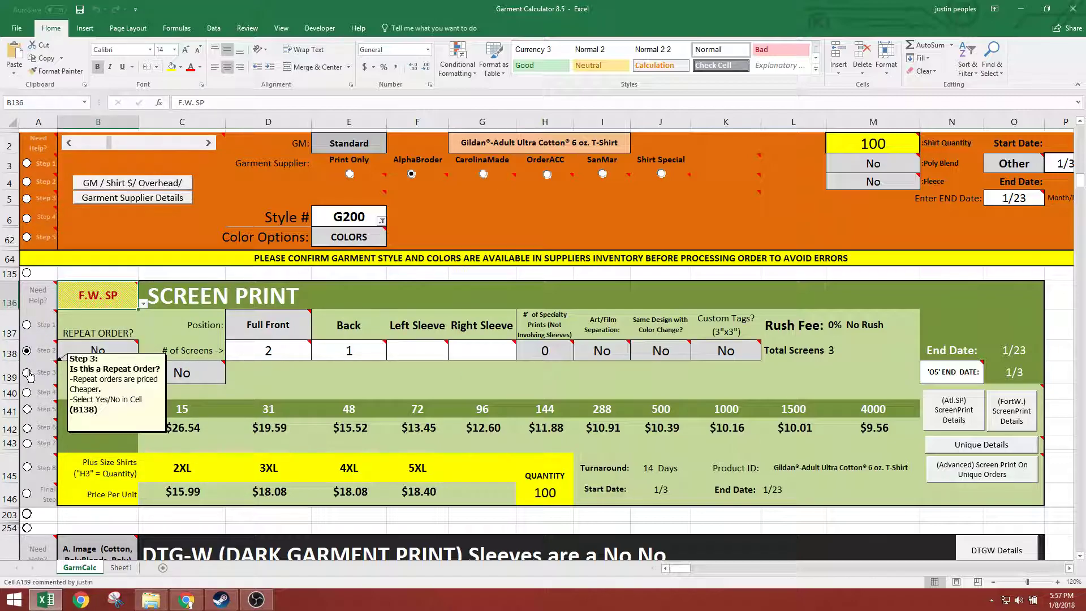
click(45, 372)
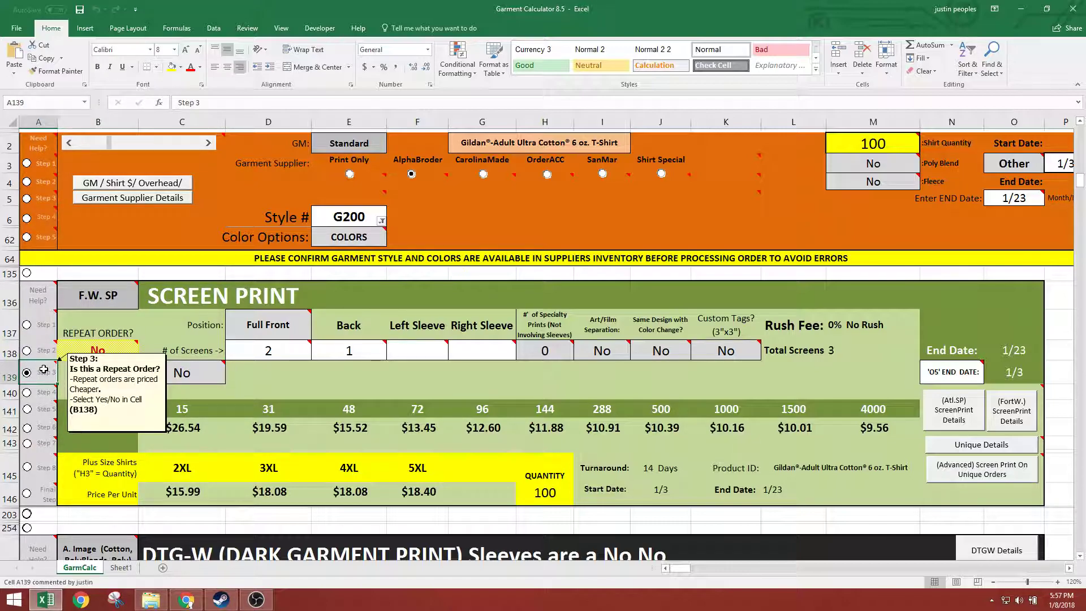
click(126, 356)
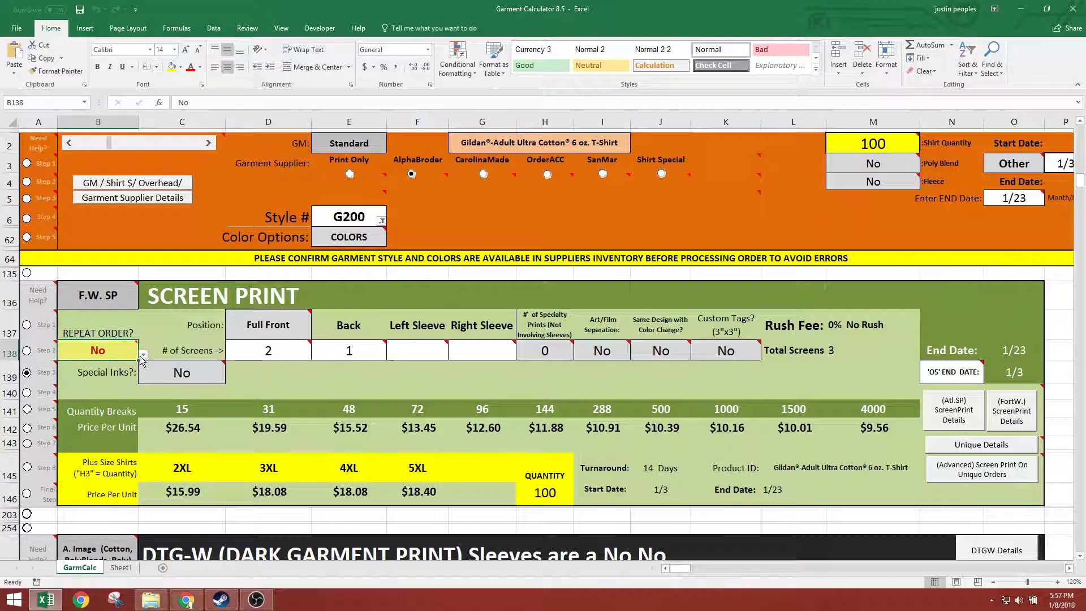
click(142, 356)
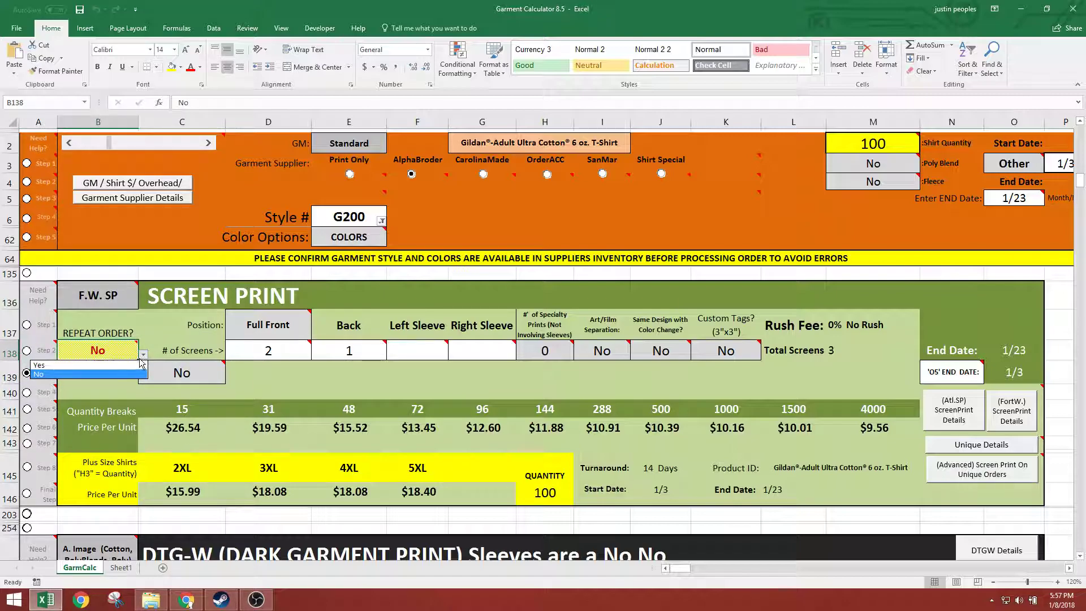
click(88, 374)
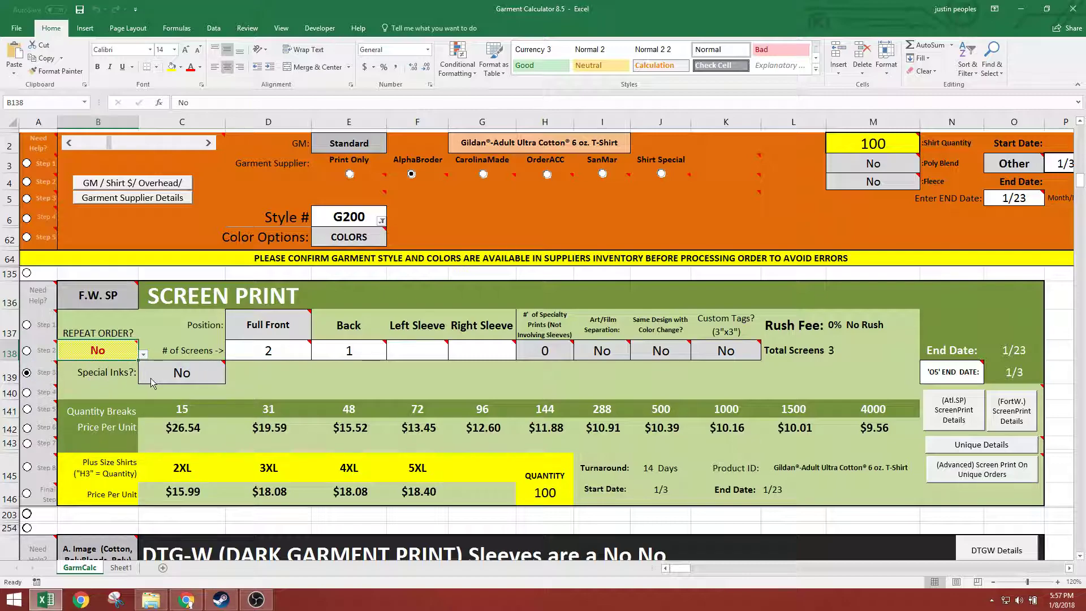
Switch Repeat Order to Yes for a price comparison and restore No
click(143, 354)
click(99, 366)
click(142, 355)
click(73, 375)
Activate the Step 4 guide and read its note on print positions and number of colors
mouse_move(28, 385)
click(44, 362)
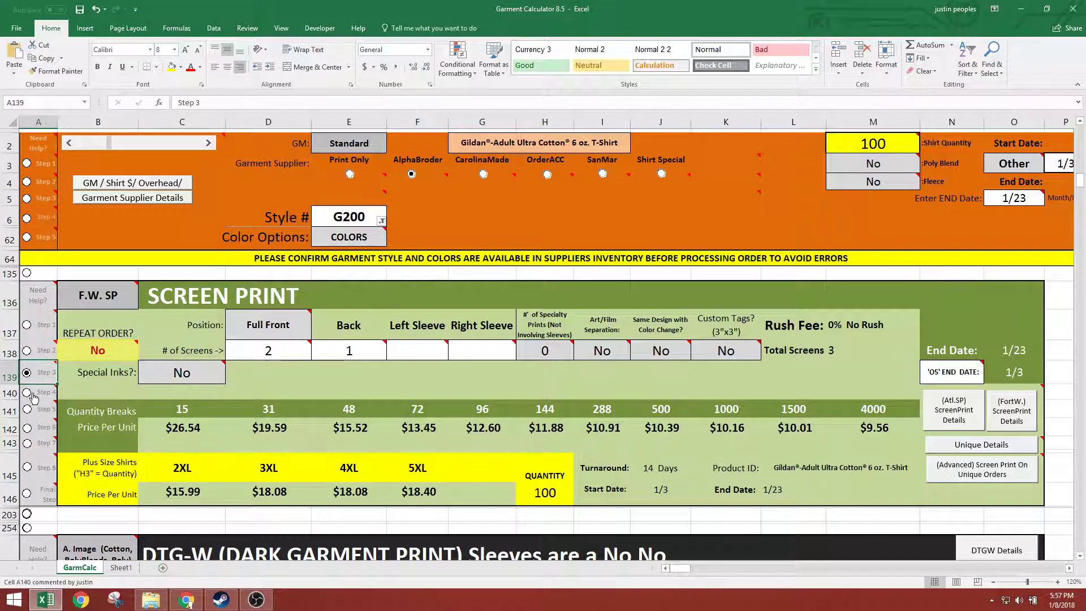
click(52, 391)
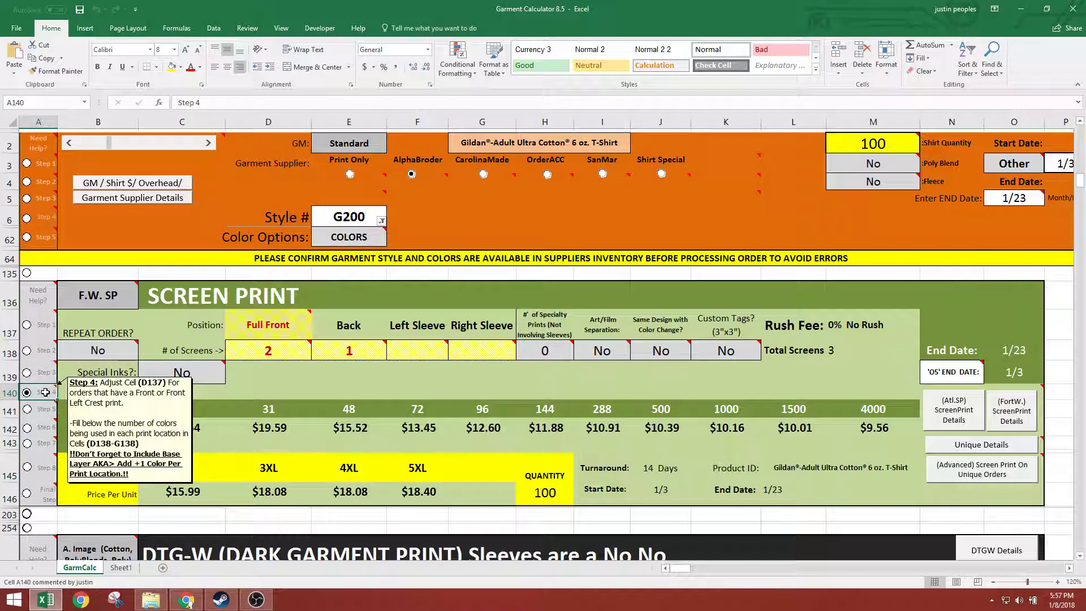
Choose Full Front as the front print position in cell D137
click(268, 324)
click(316, 334)
click(260, 354)
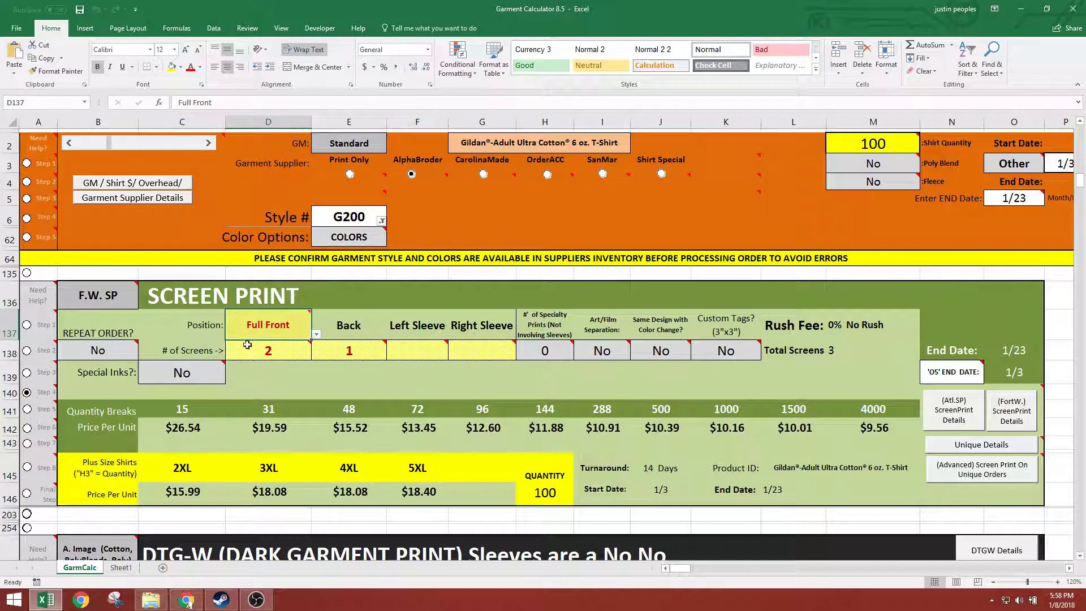
Review the number-of-screens cells D138 to G138 for the front, back and sleeve positions, including the note on base layers
click(275, 352)
drag(274, 352, 499, 355)
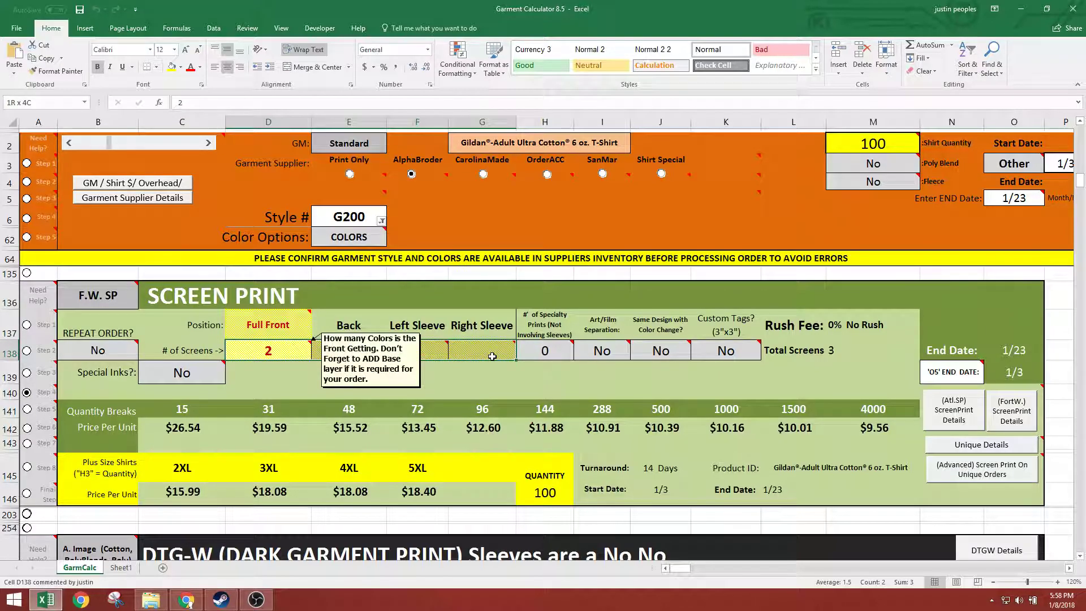
drag(255, 348, 479, 355)
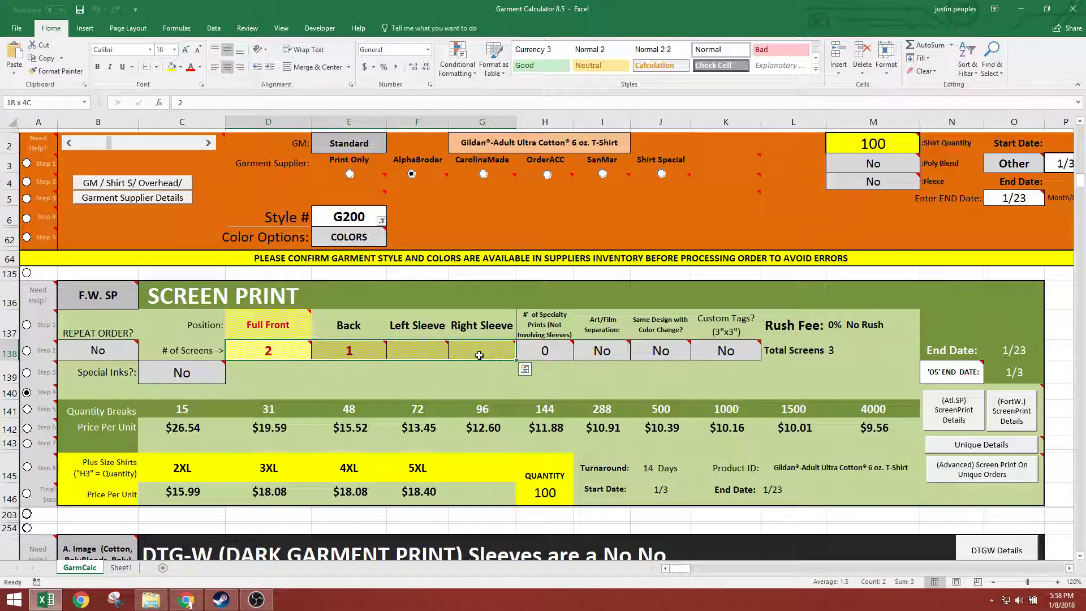
click(269, 351)
mouse_move(269, 333)
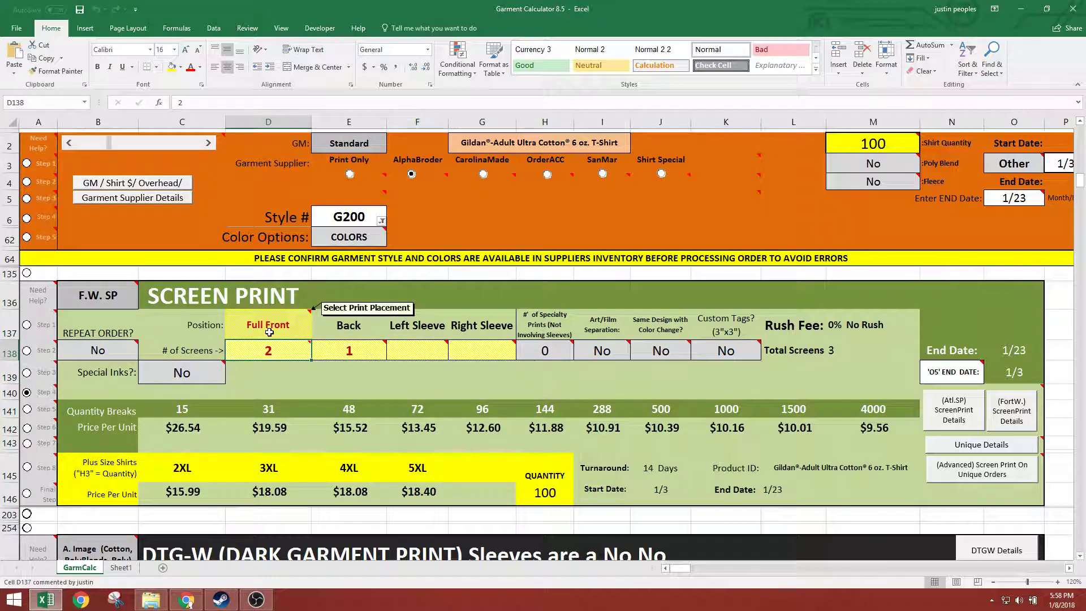
mouse_move(253, 350)
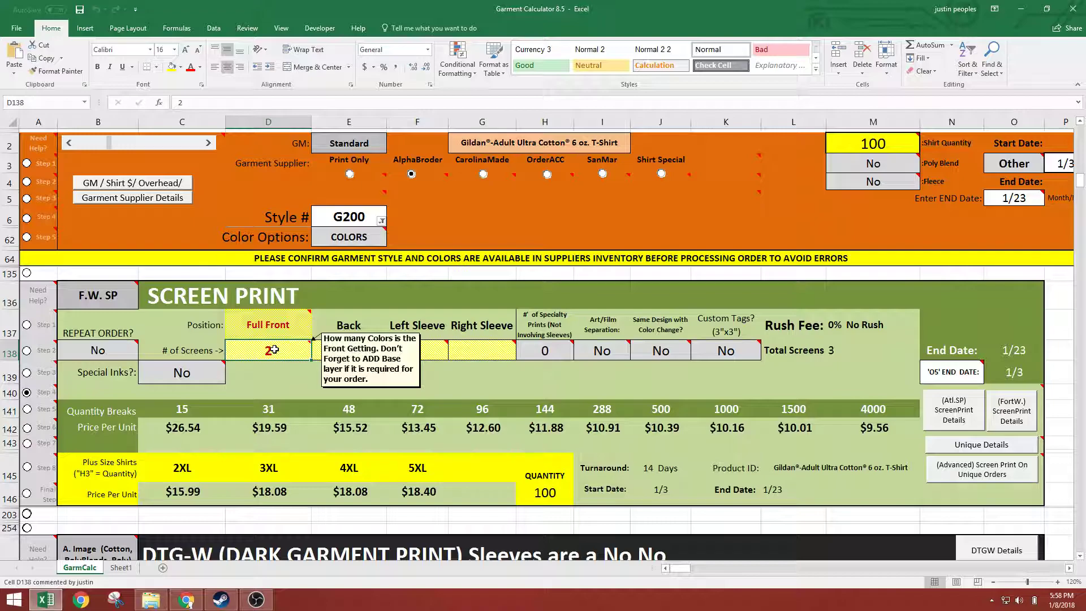
click(274, 337)
click(278, 347)
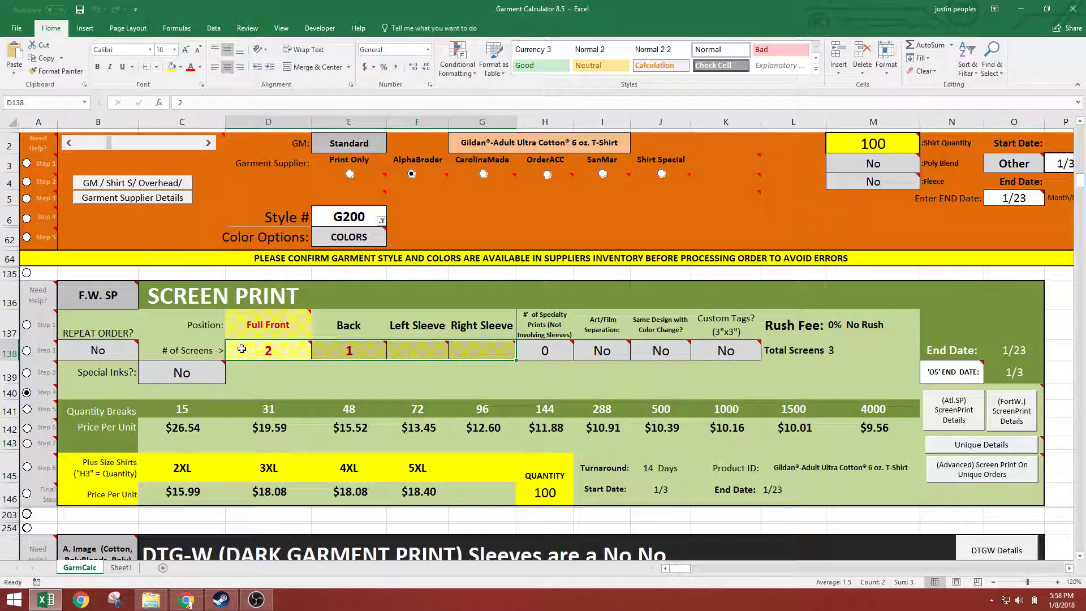
drag(236, 346, 483, 350)
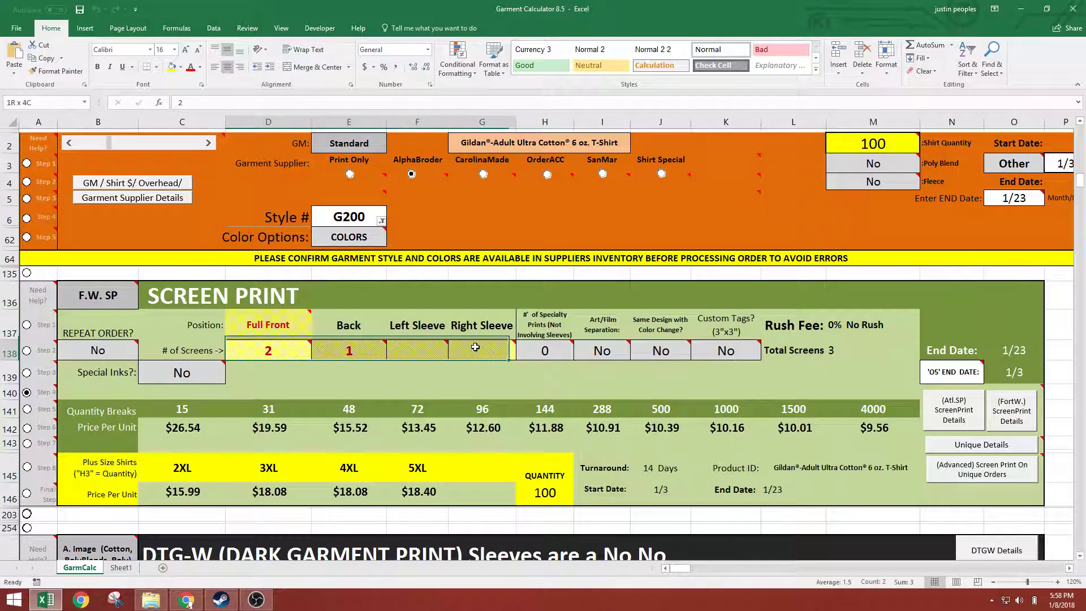
Set the number of screens to 4 for Full Front in D138 and 2 for Back in E138
click(248, 350)
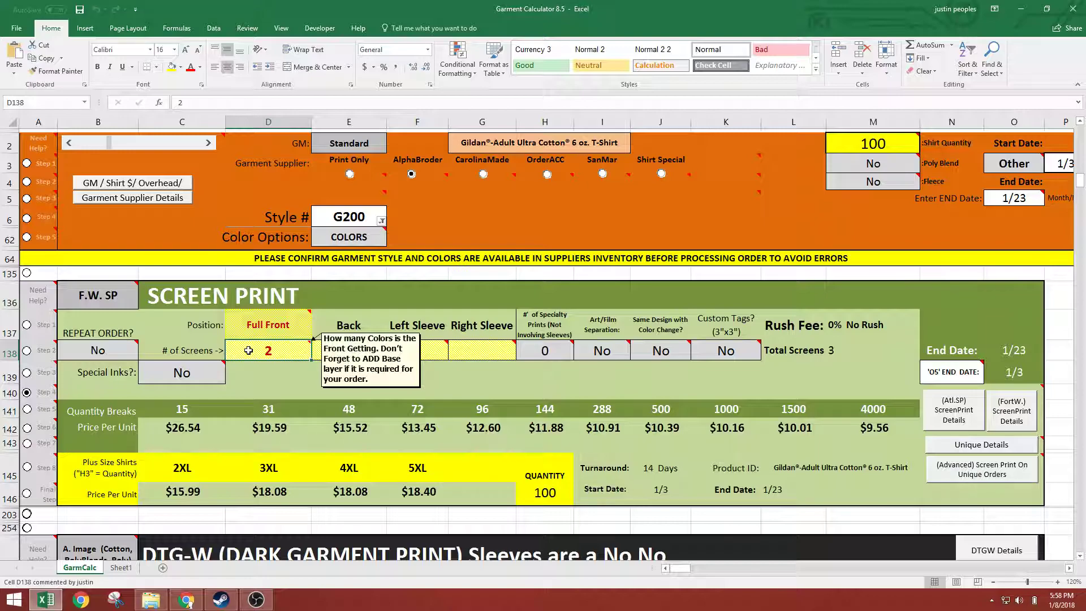
text(4)
key(Return)
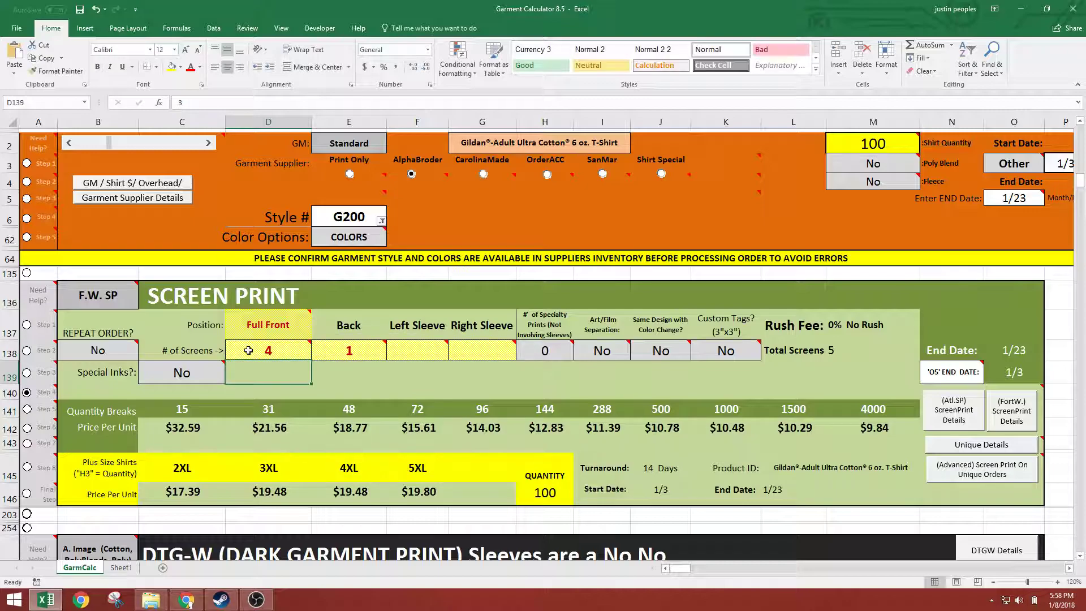
click(357, 347)
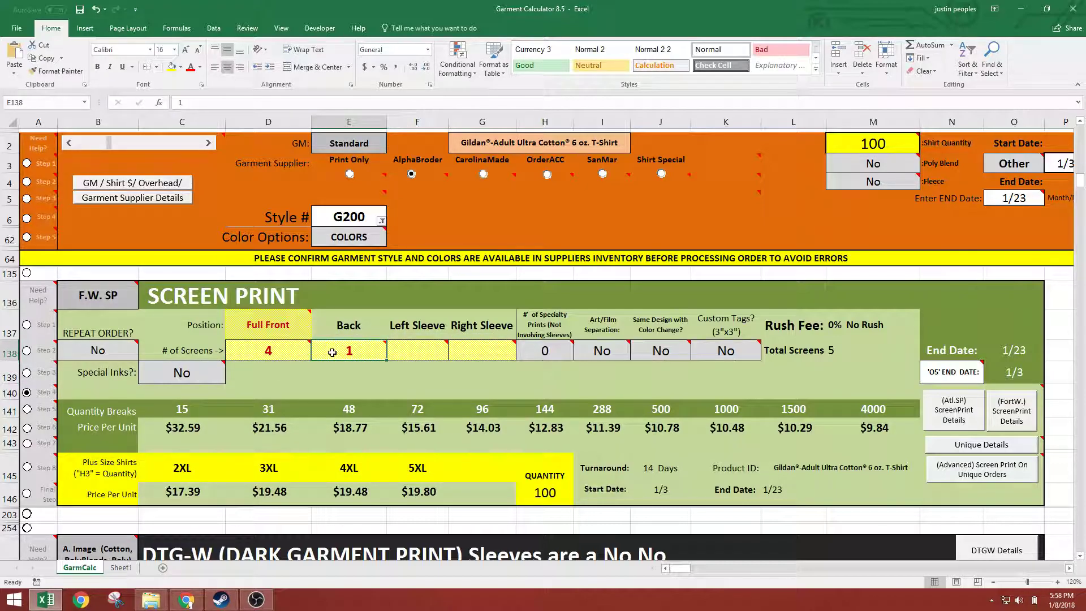
mouse_move(331, 351)
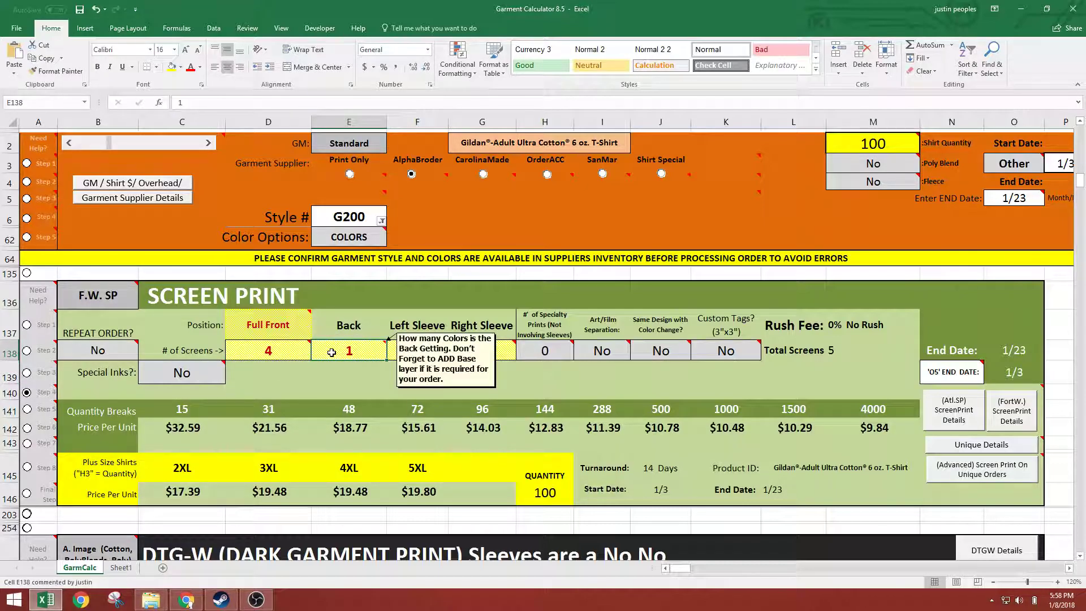
text(2)
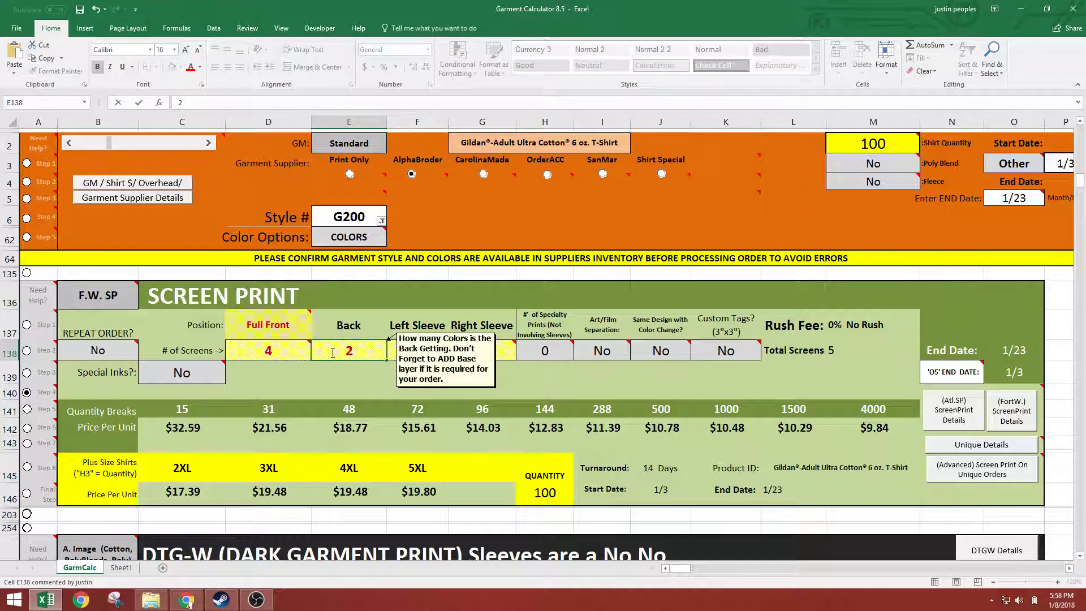
key(Return)
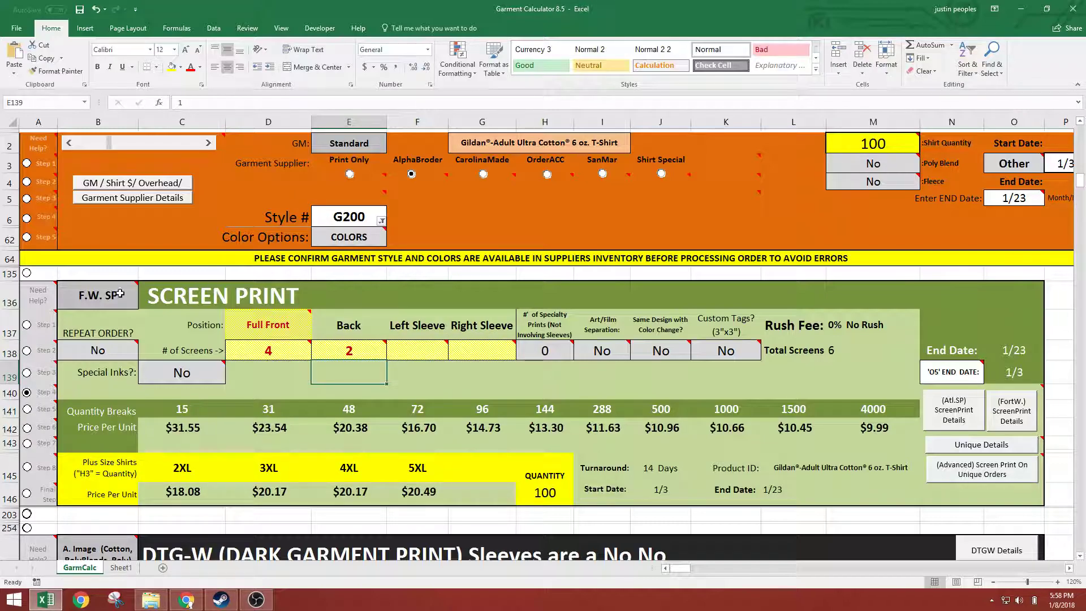
Activate the Step 5 guide and set Special Inks to Yes in cell C139
click(38, 409)
click(39, 408)
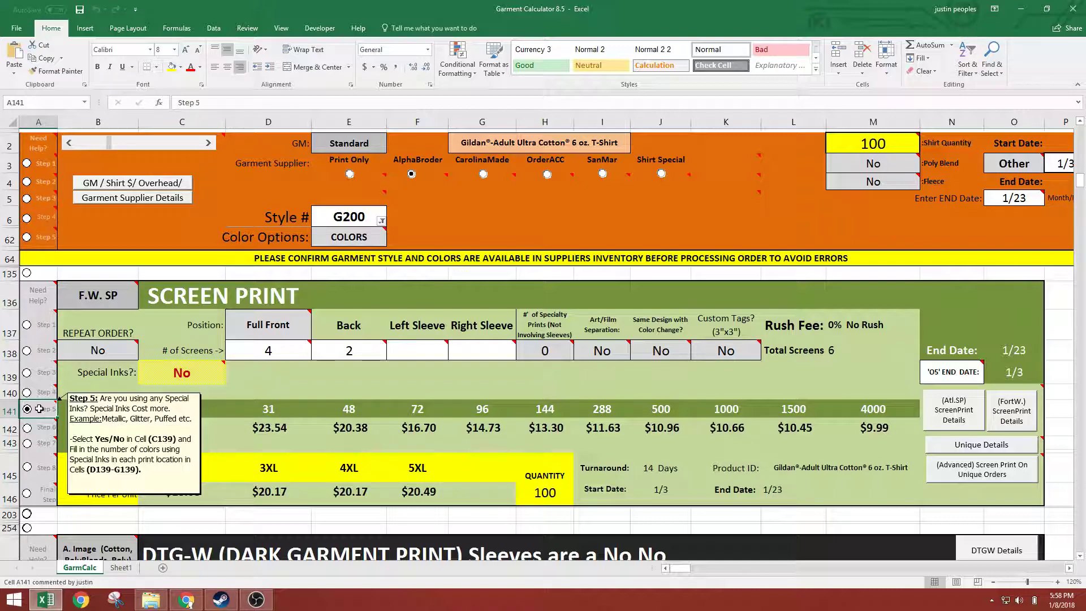
click(182, 378)
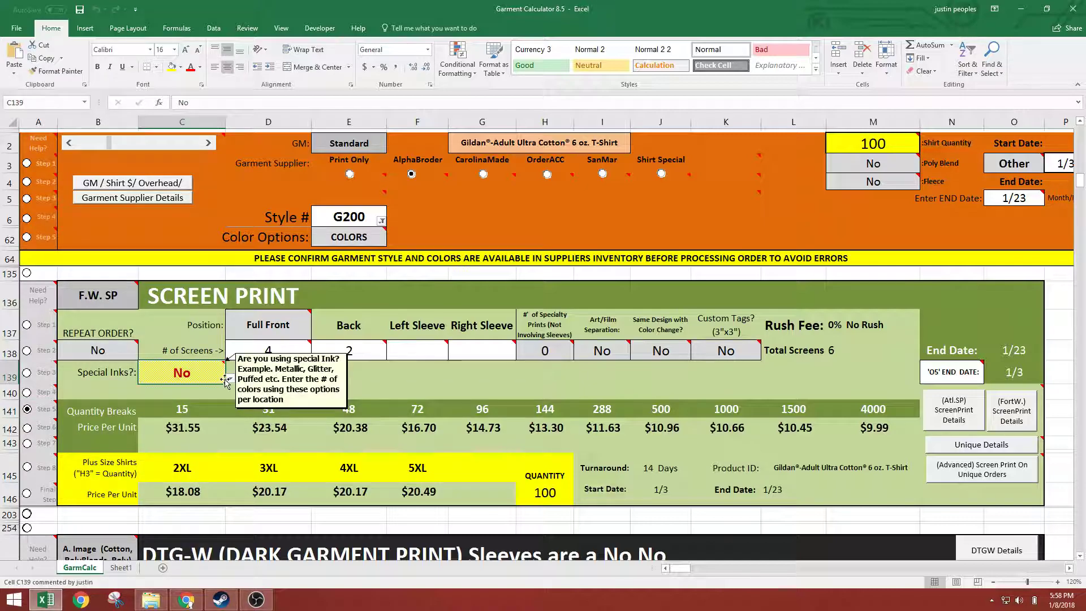
click(231, 378)
click(195, 394)
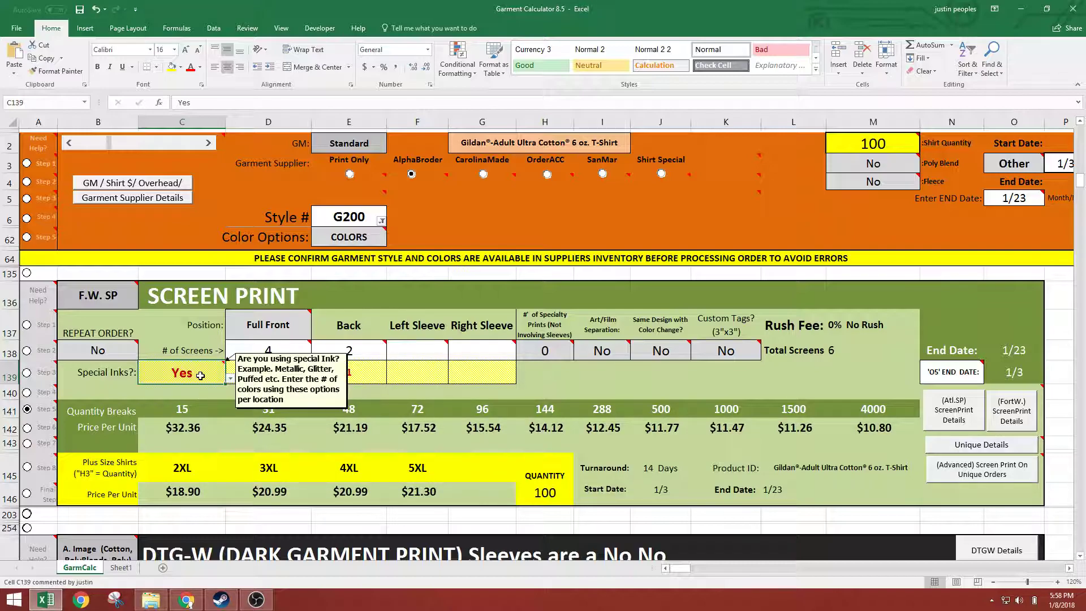
Try 1 special ink color for Full Front in D139 and restore the count to 3
click(270, 373)
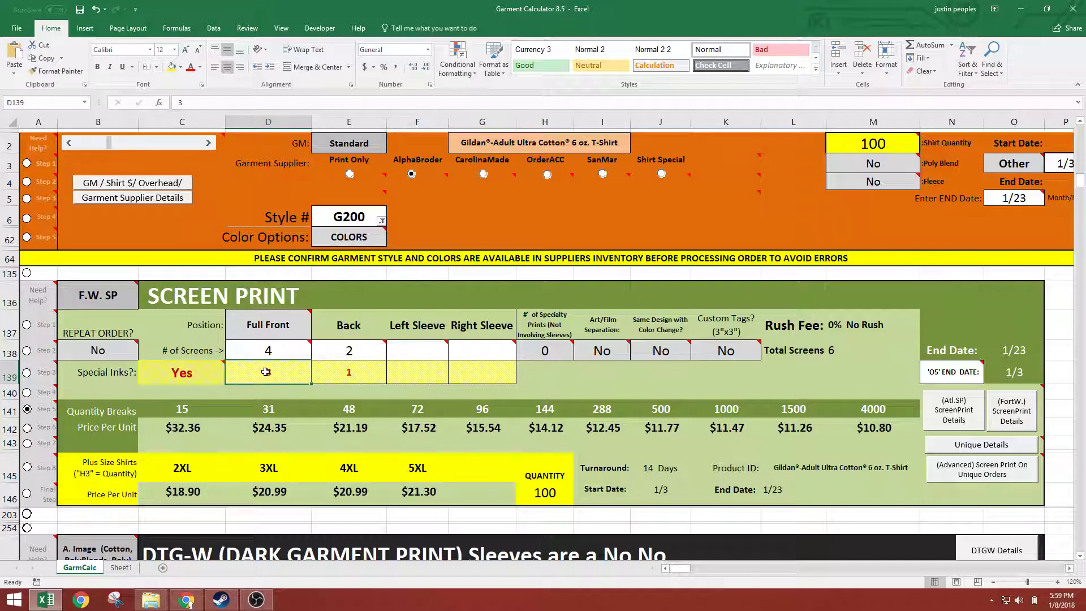
text(1)
key(Return)
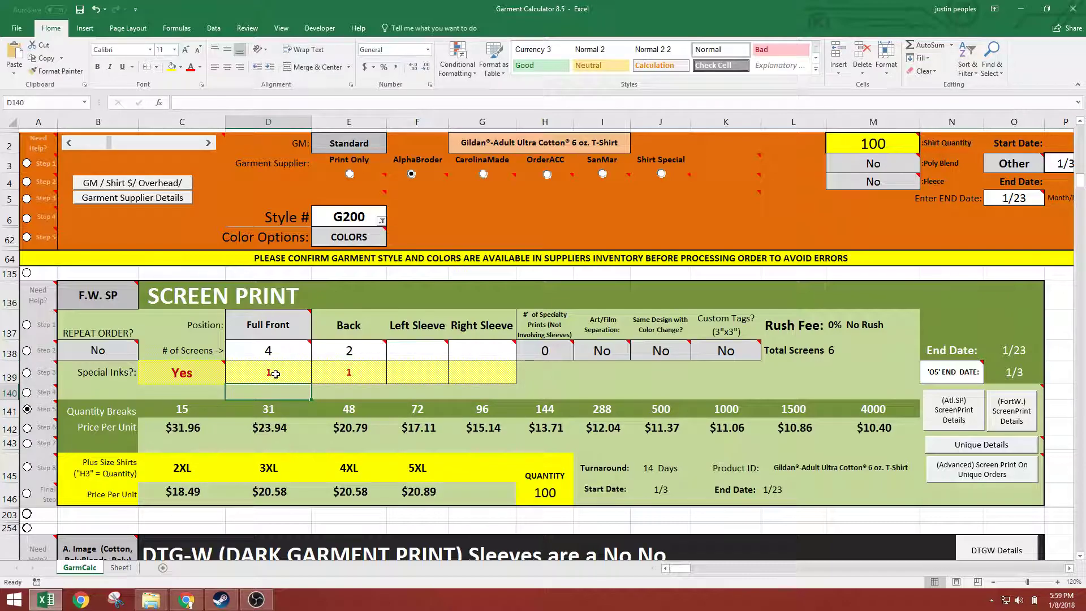
click(275, 372)
mouse_move(290, 347)
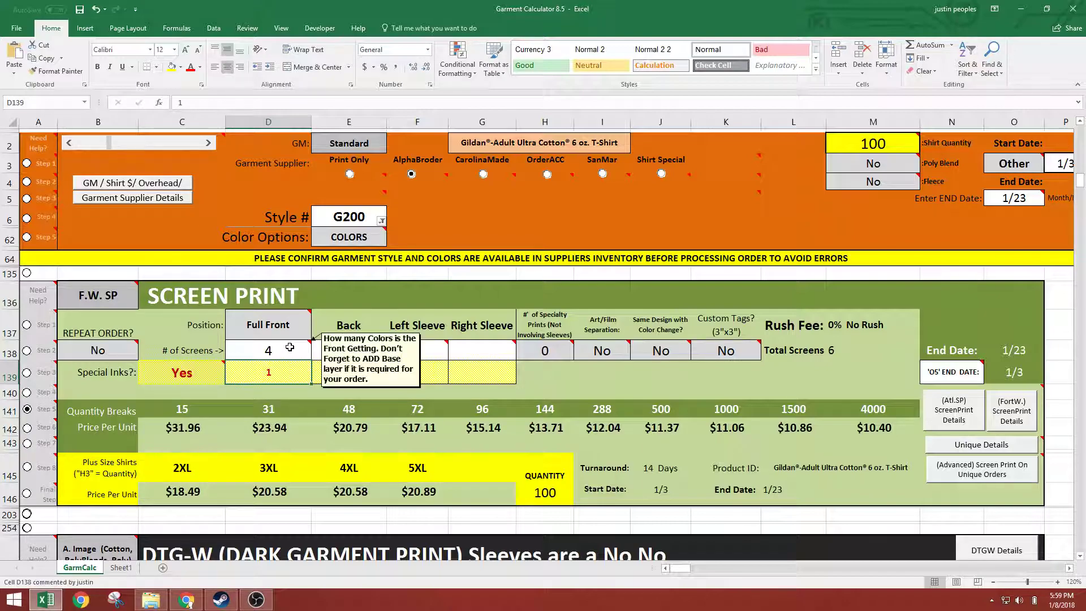
text(3)
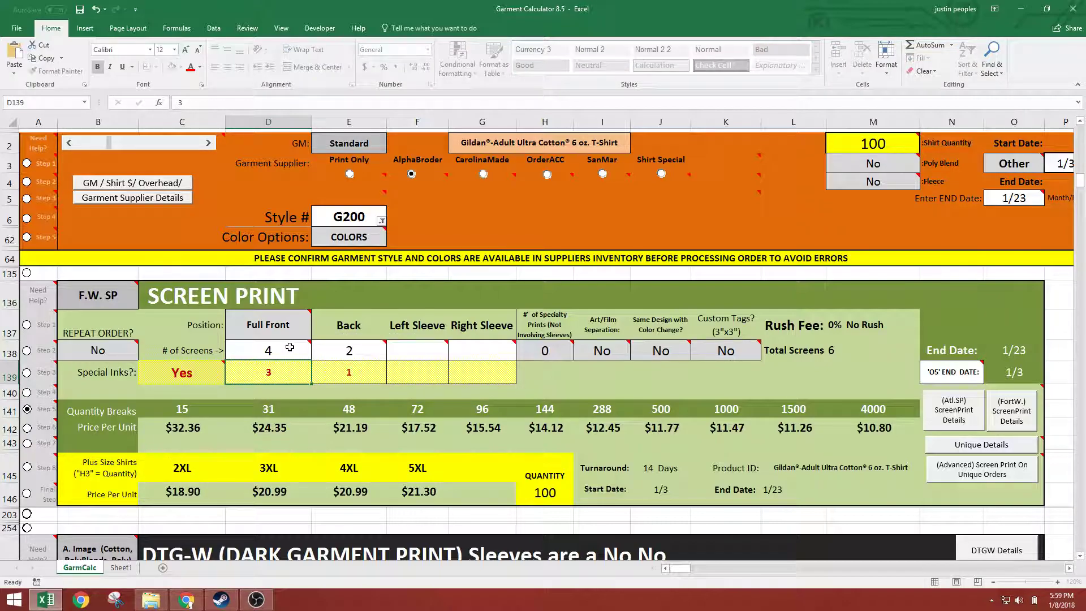
key(Return)
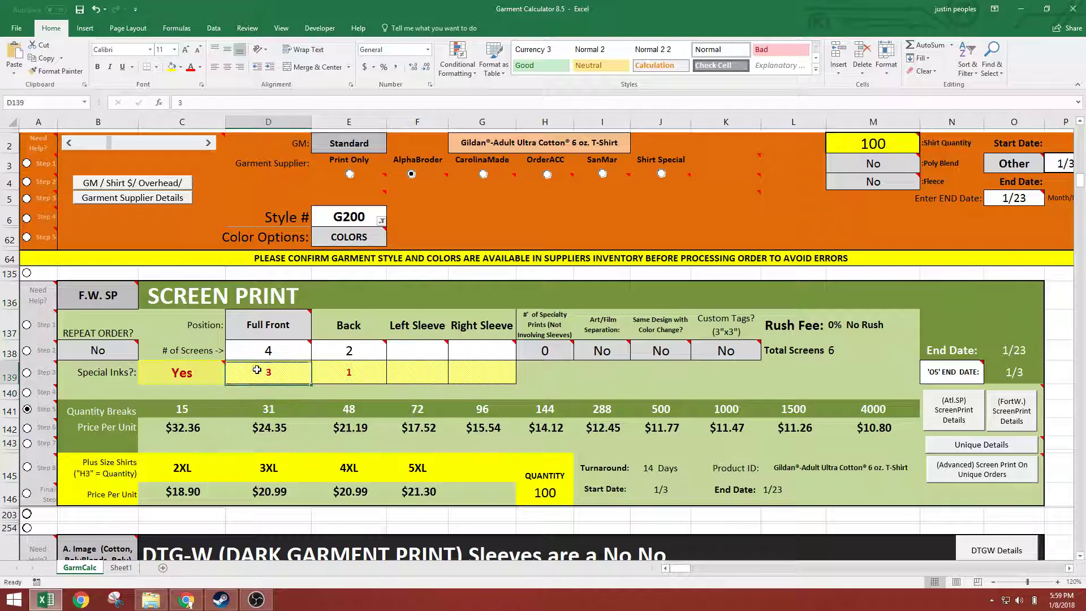
Set Special Inks back to No in cell C139
click(256, 372)
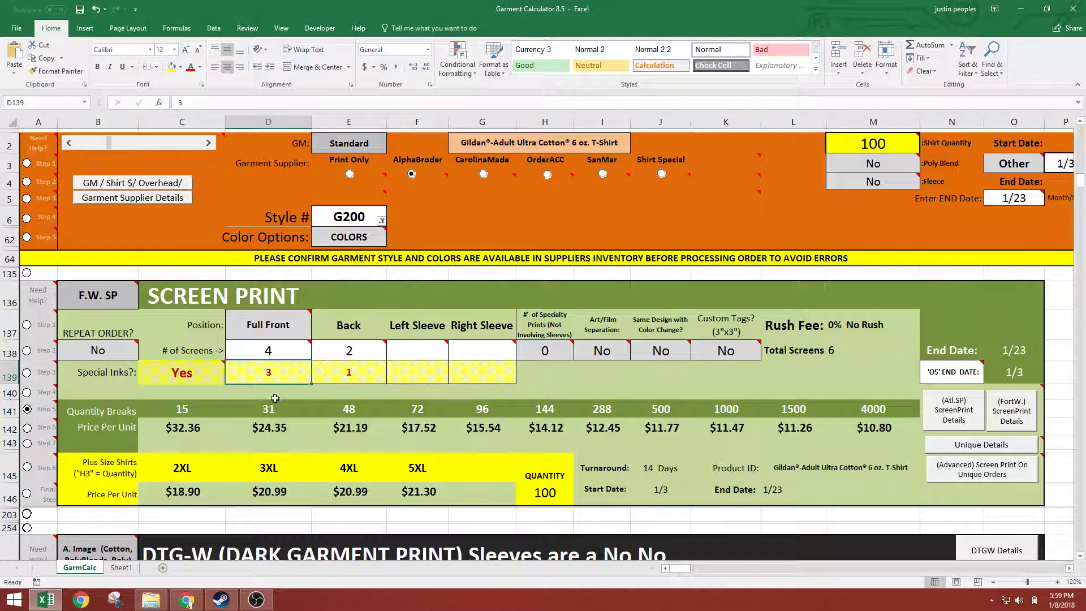
click(221, 384)
click(231, 377)
click(158, 398)
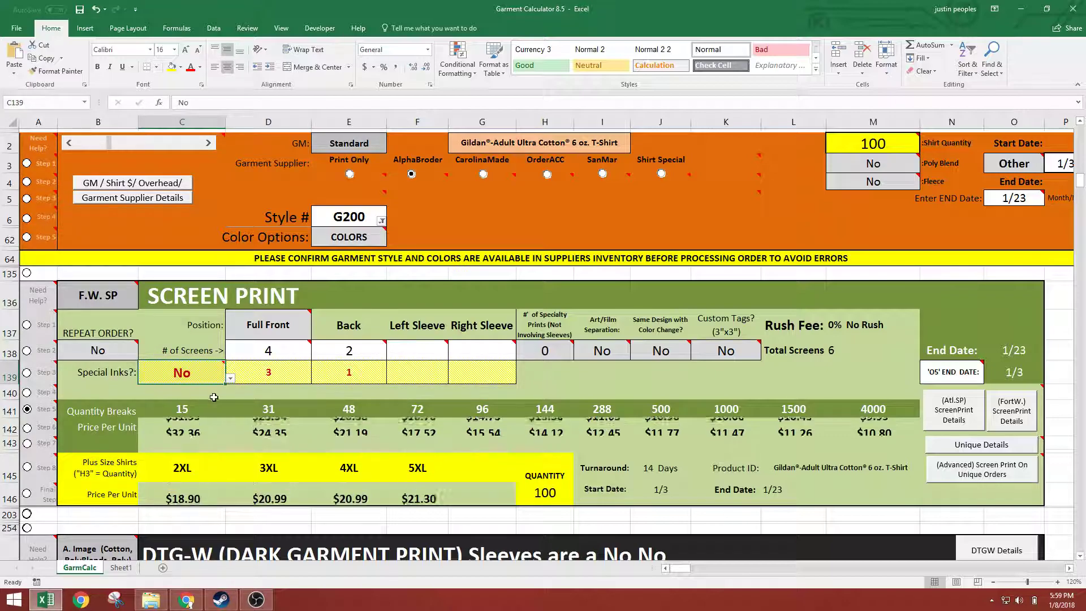
Activate the Step 6 guide and read the note on the number of specialty prints in cell H138
click(28, 428)
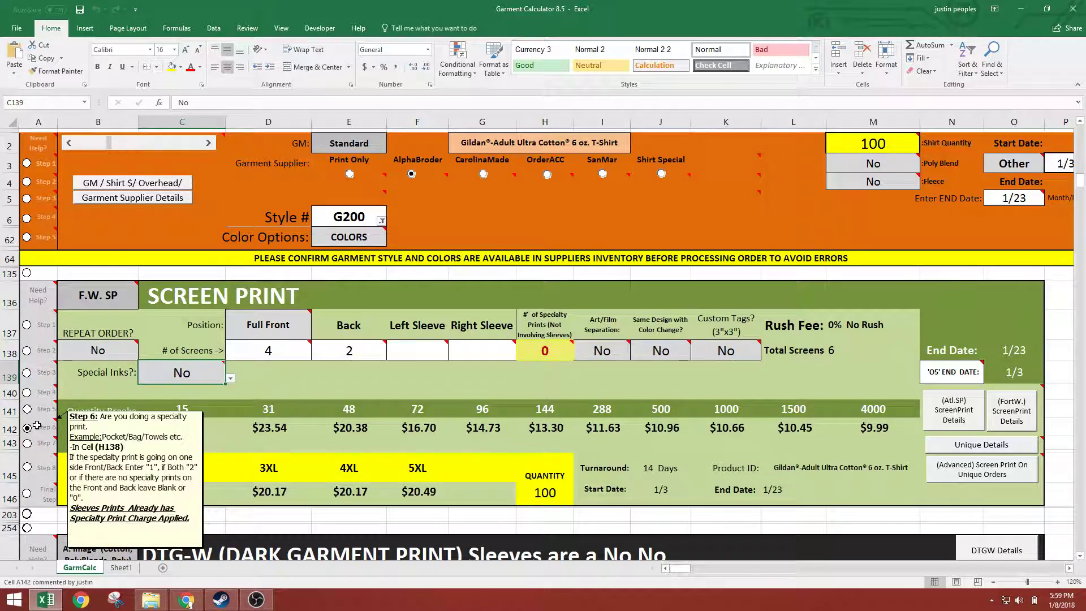
click(40, 426)
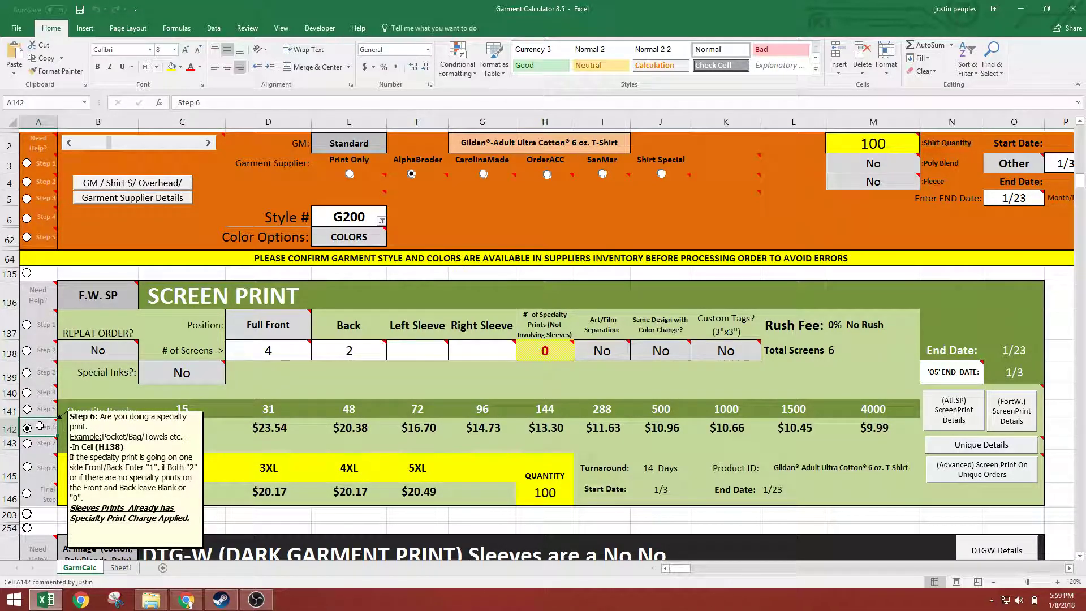
click(554, 353)
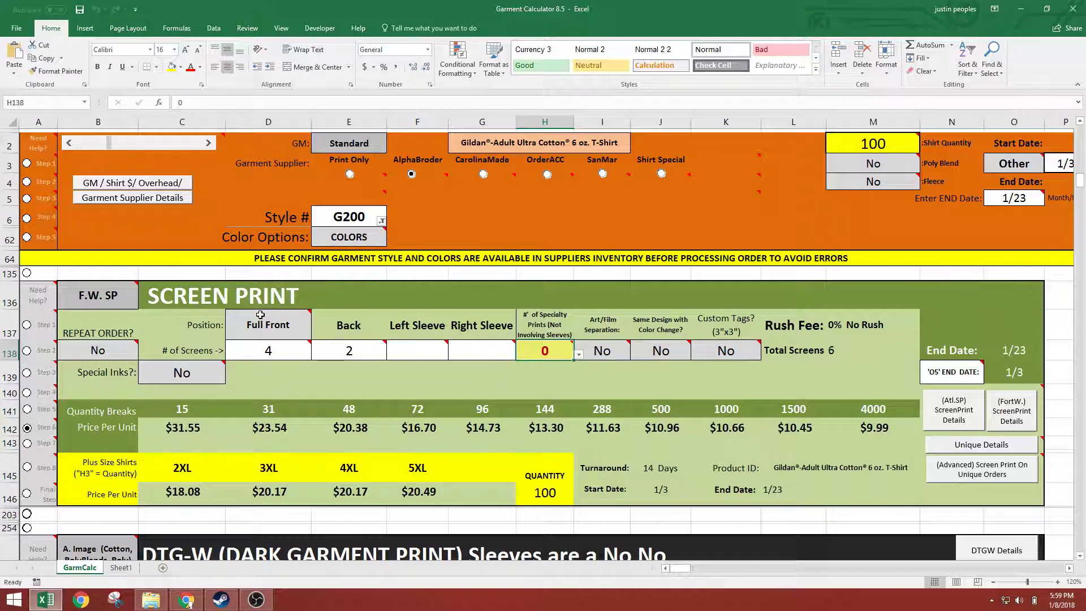
mouse_move(548, 352)
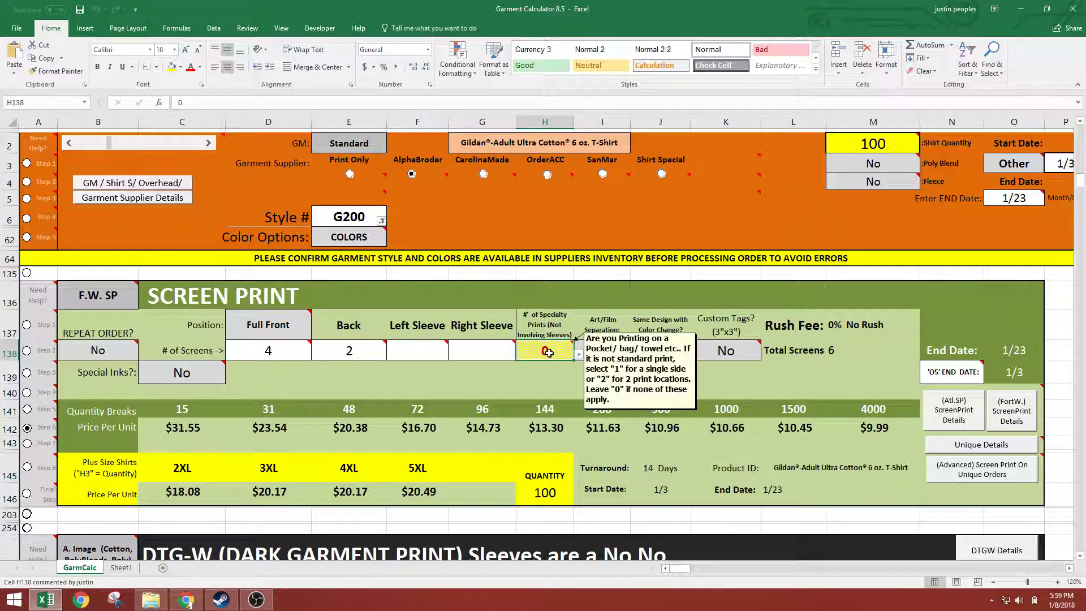
Change the garment Style # to G230
click(330, 221)
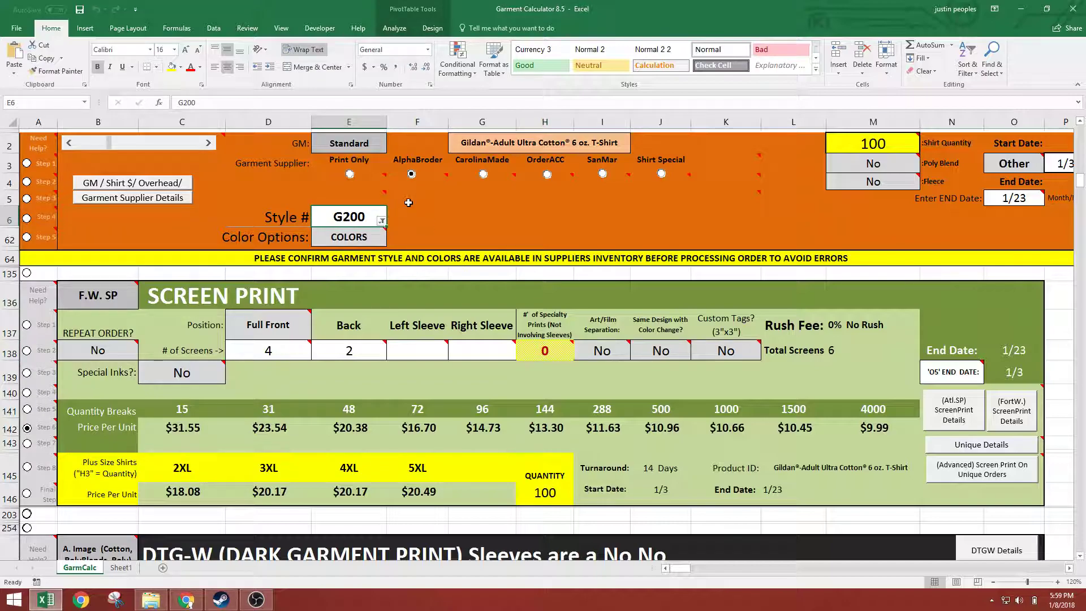
text(g230)
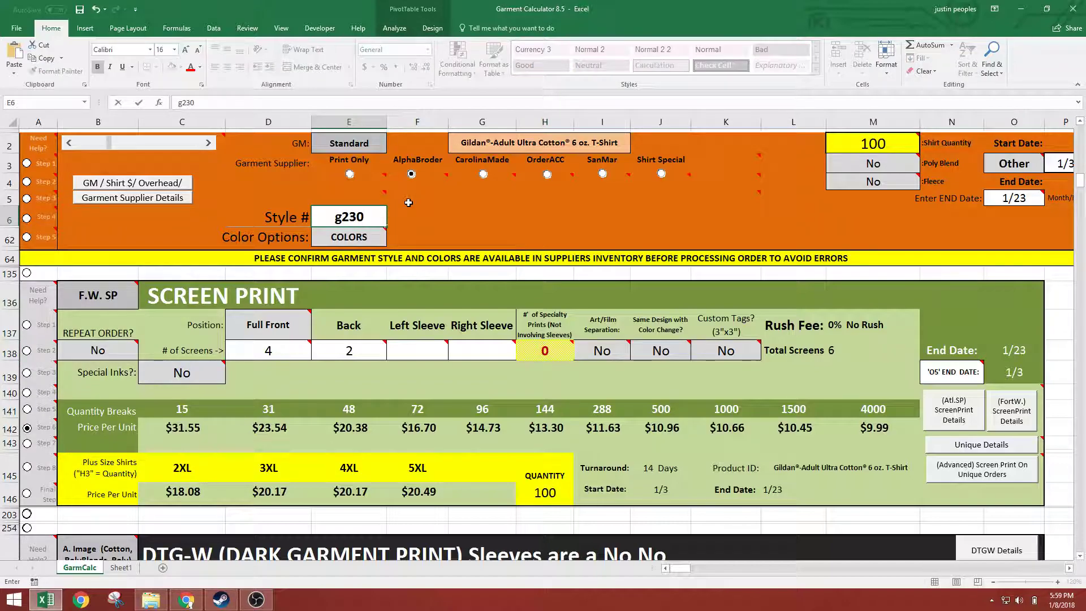
key(Return)
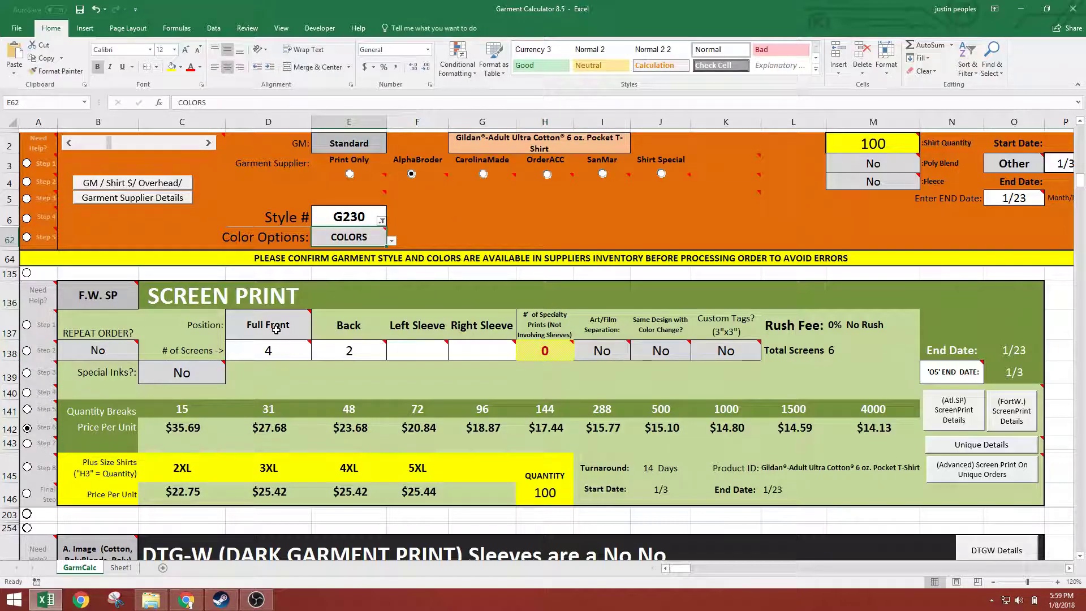
Change the front print position in D137 to Front Left Crest
click(275, 330)
click(316, 334)
click(257, 345)
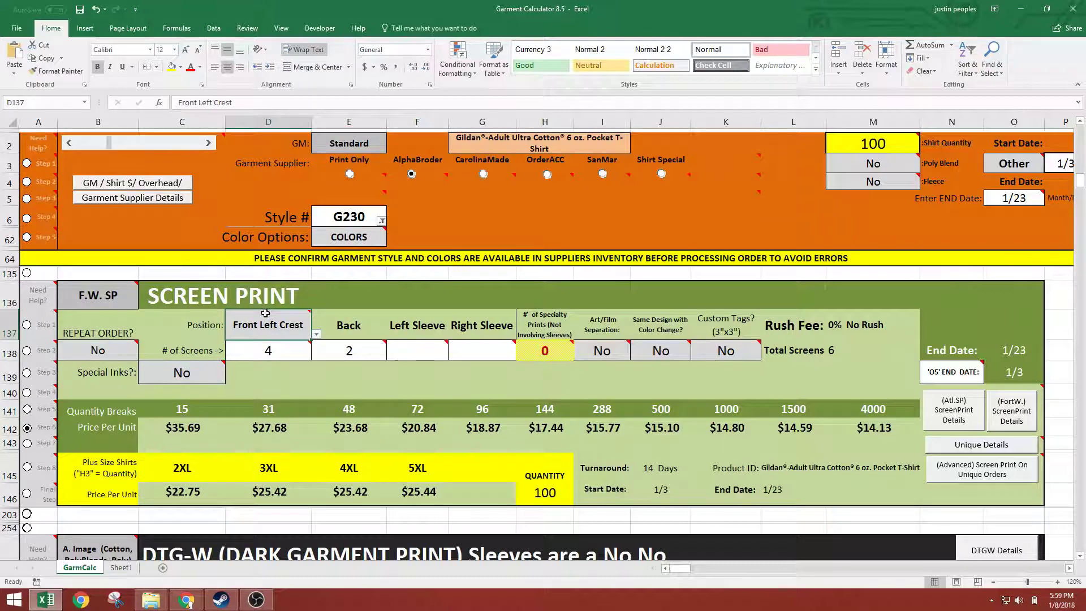
Set the number of specialty prints in H138 to 1 and review the Front Left Crest and Back screen counts
click(271, 351)
click(523, 350)
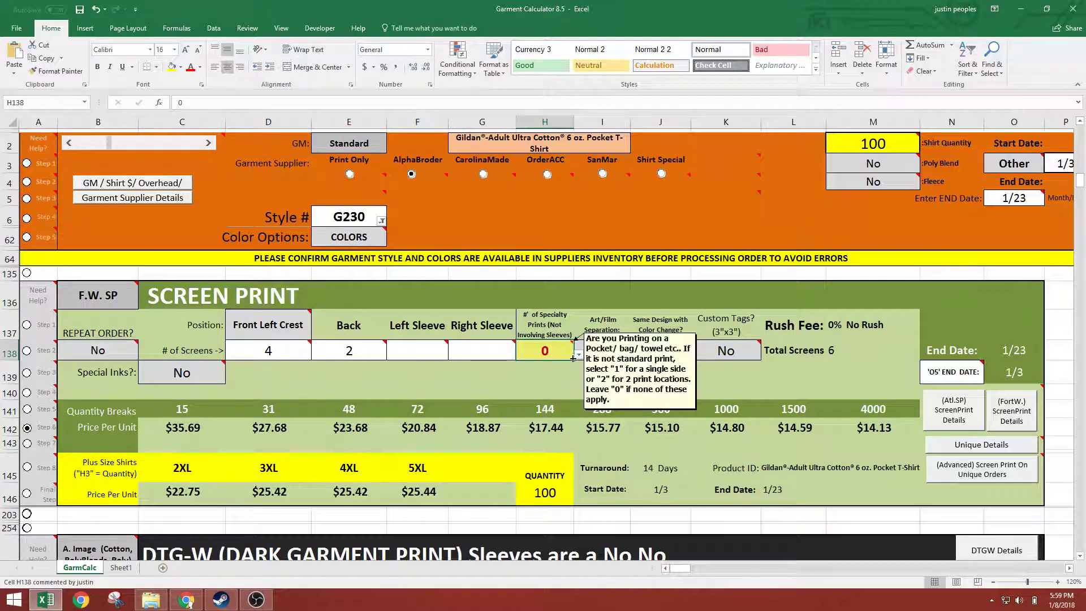
click(578, 354)
click(524, 373)
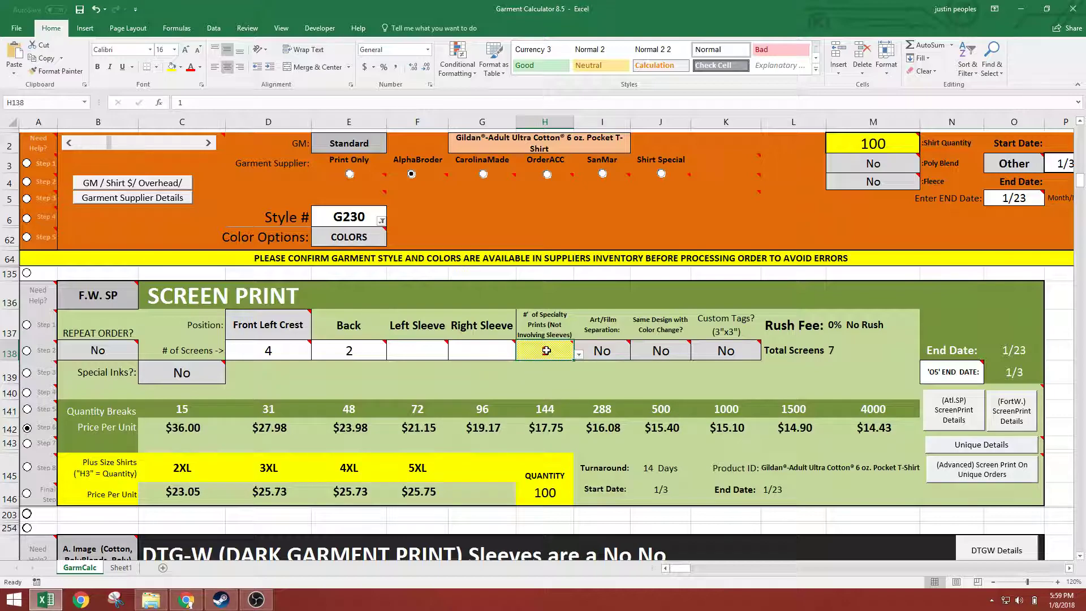
mouse_move(546, 350)
mouse_move(246, 348)
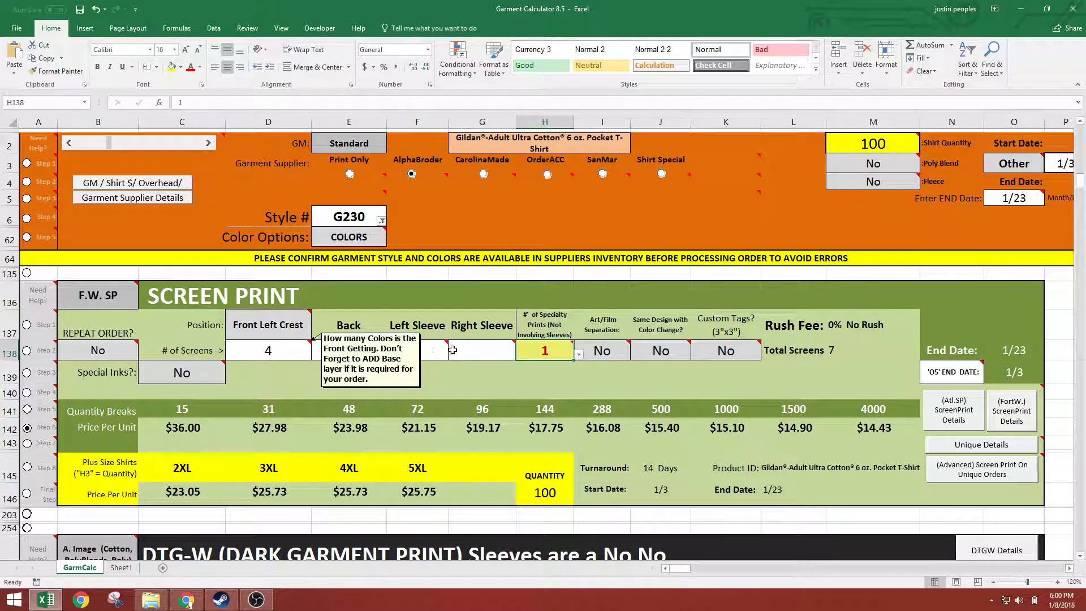
click(277, 350)
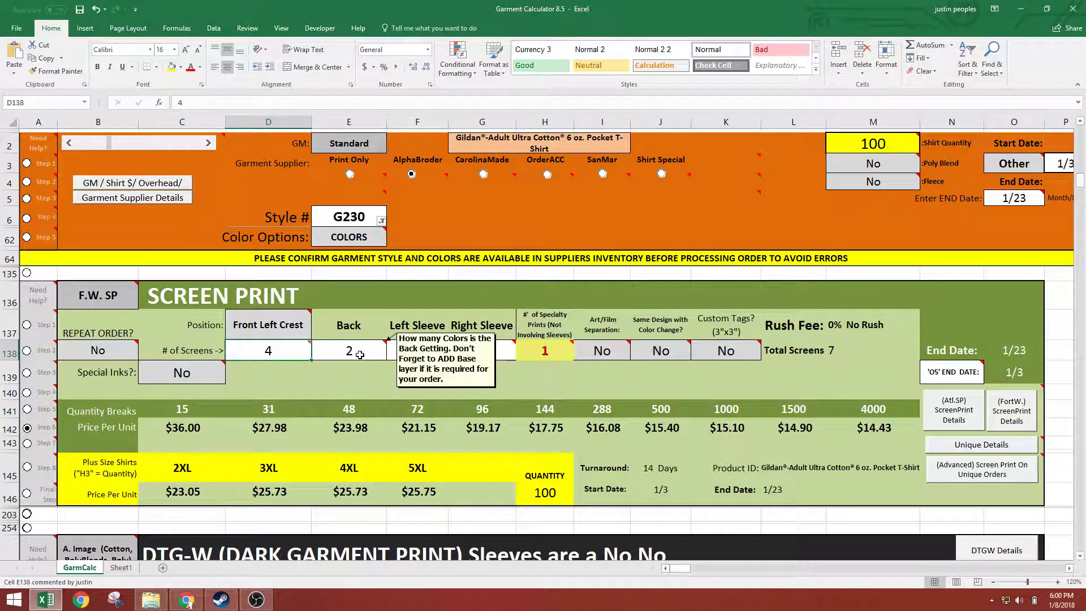
click(360, 351)
Clear the number of Back screens in E138 and re-enter it as 2
click(330, 222)
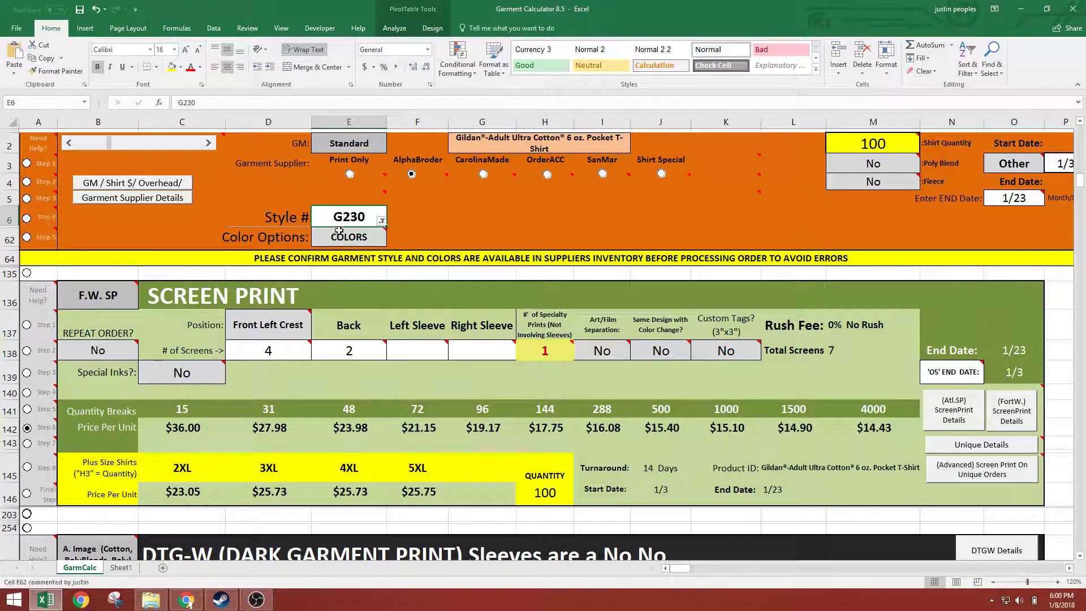
click(319, 356)
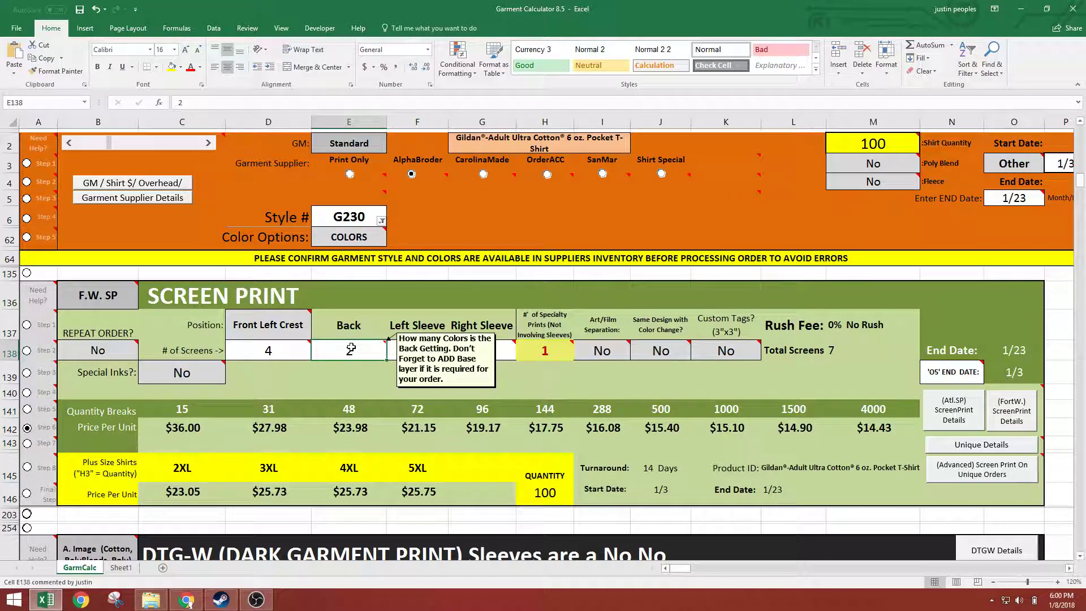
key(Delete)
click(548, 353)
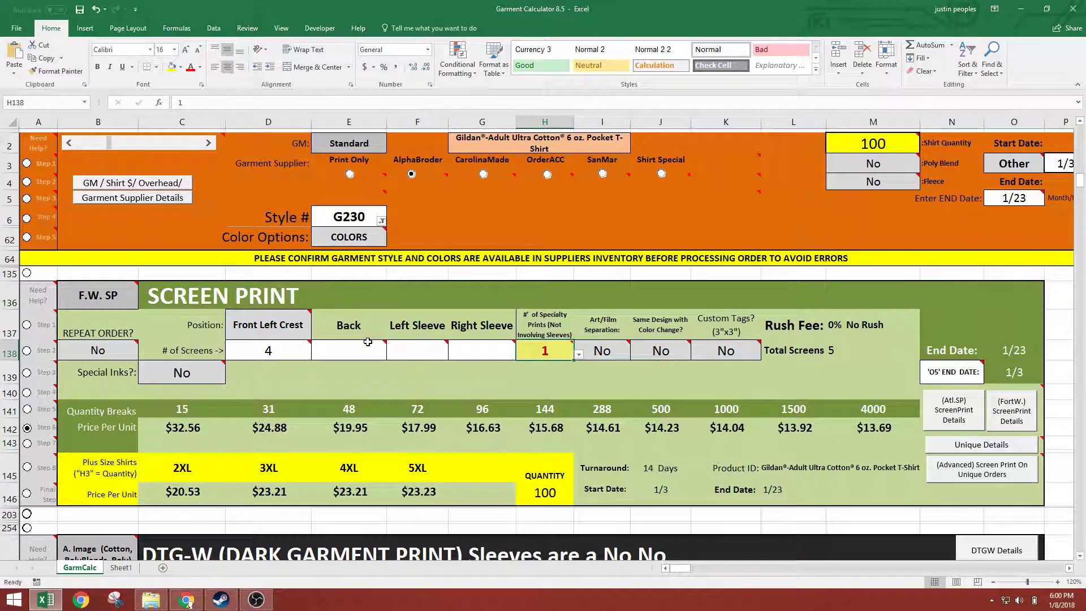
click(335, 351)
text(2)
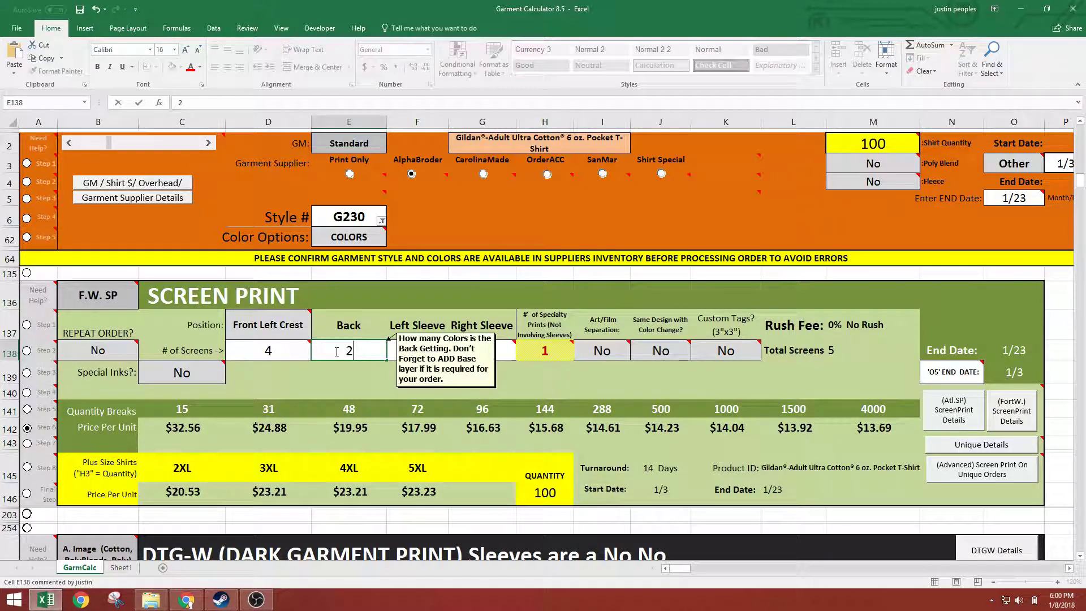
key(Return)
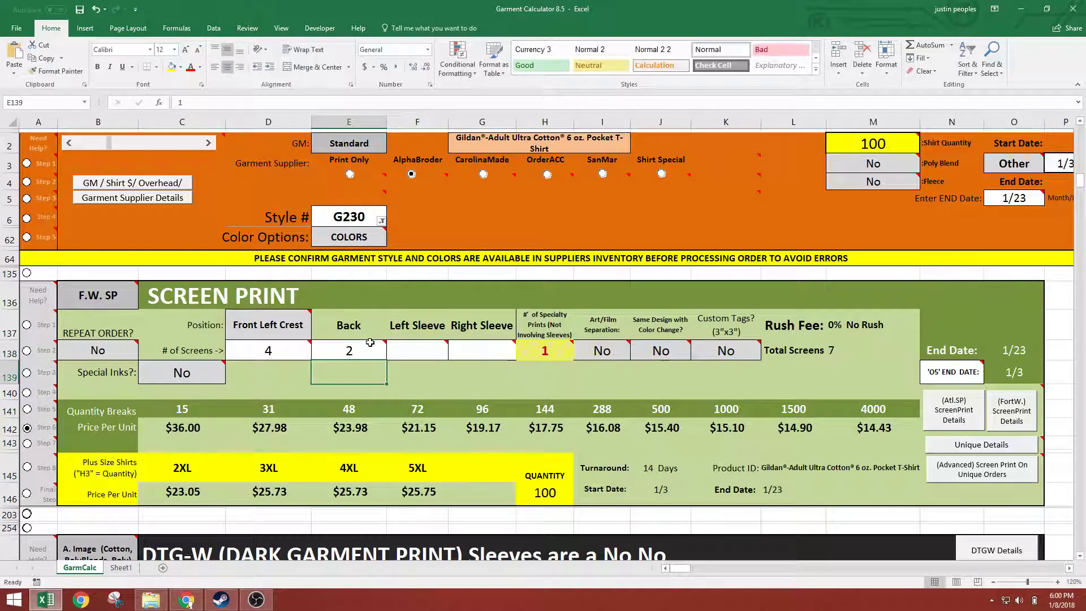
Set the number of specialty prints in H138 to 2
click(537, 349)
click(578, 354)
click(529, 383)
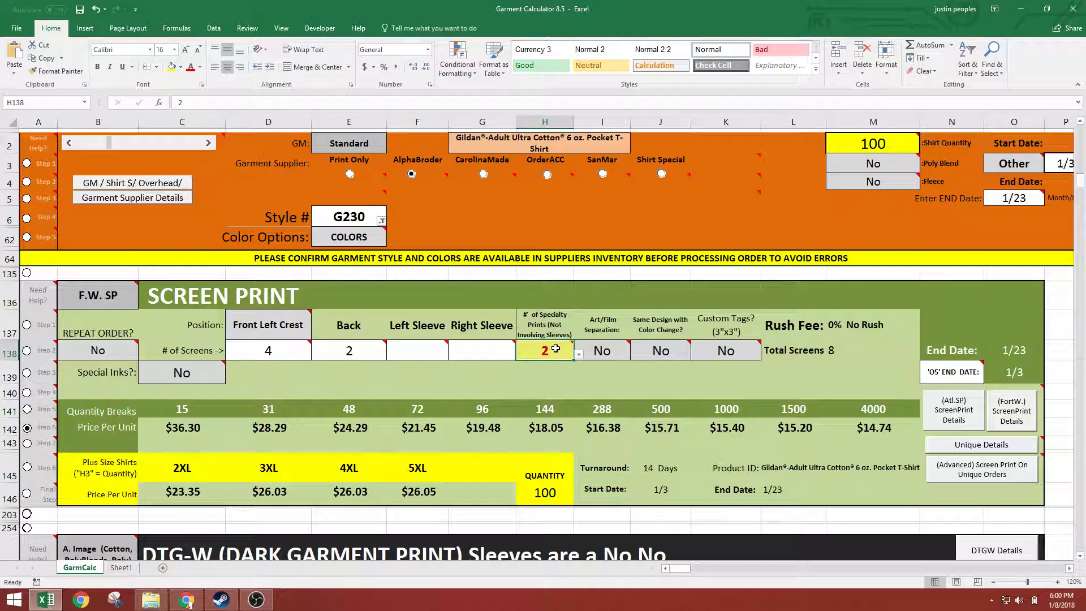
Change the garment Style # to G200
click(334, 219)
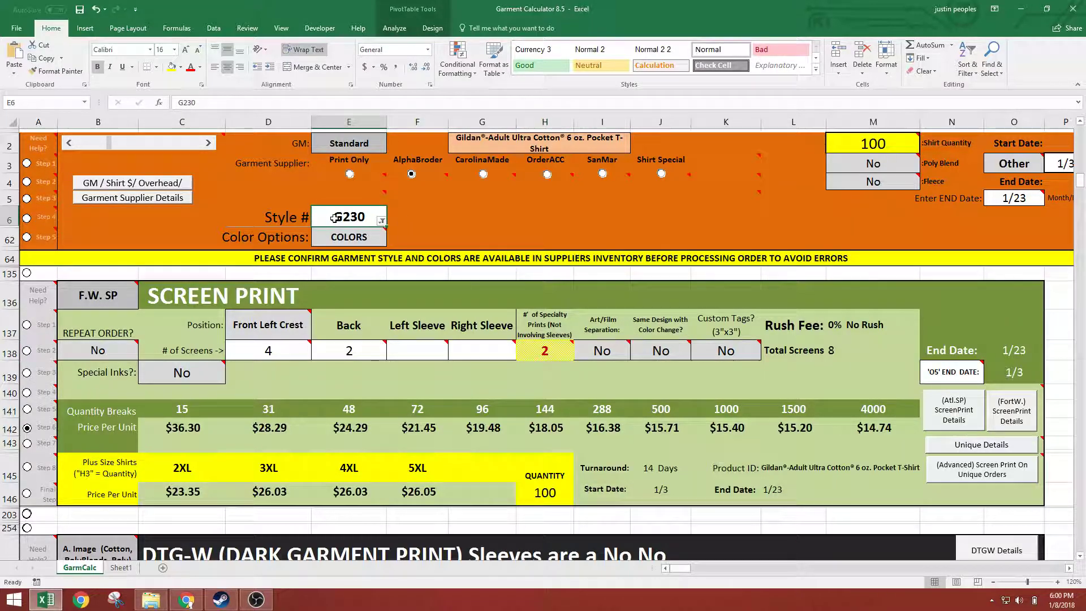
text(g200)
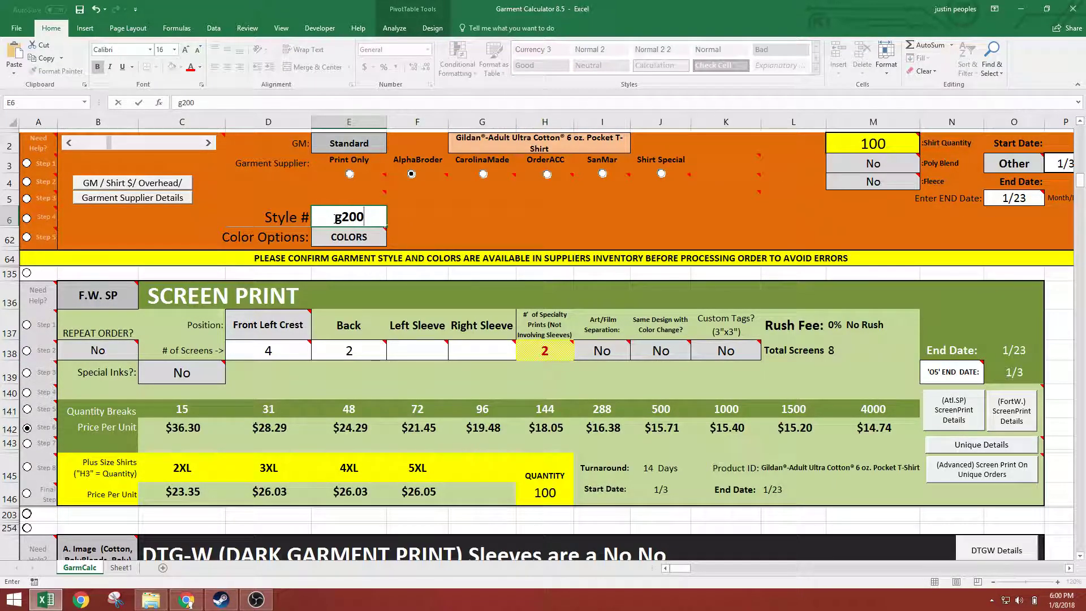
key(Return)
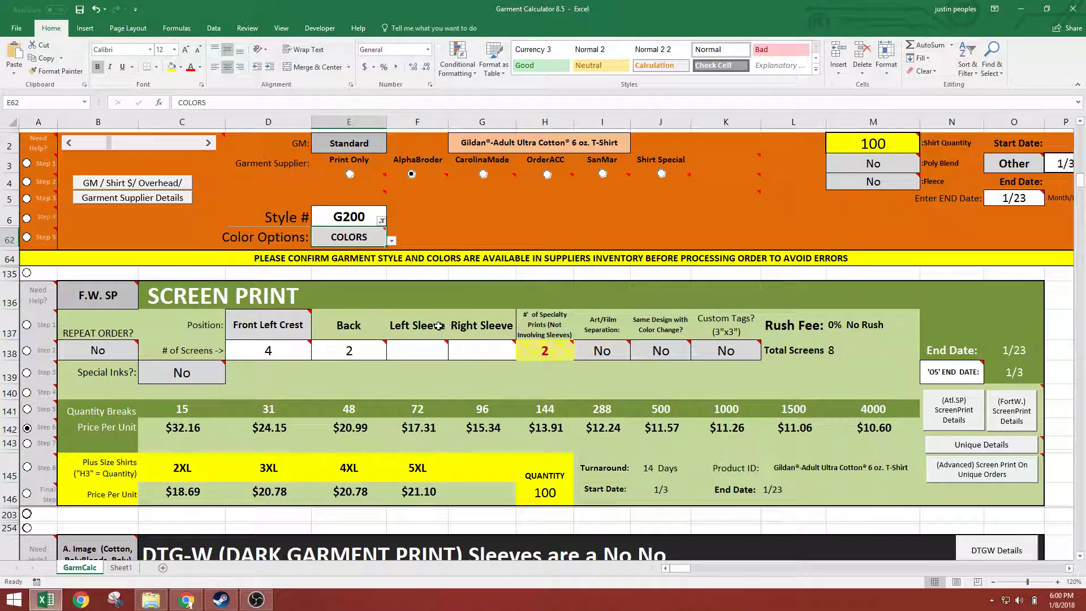
Set the number of specialty prints in H138 to 0
click(500, 351)
click(543, 352)
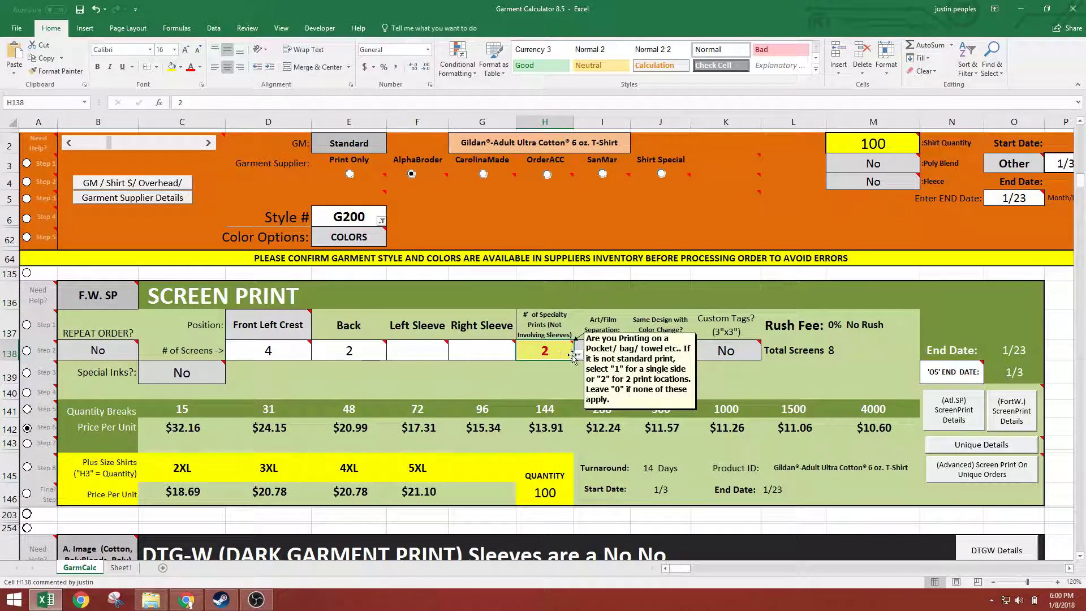
click(578, 355)
click(518, 369)
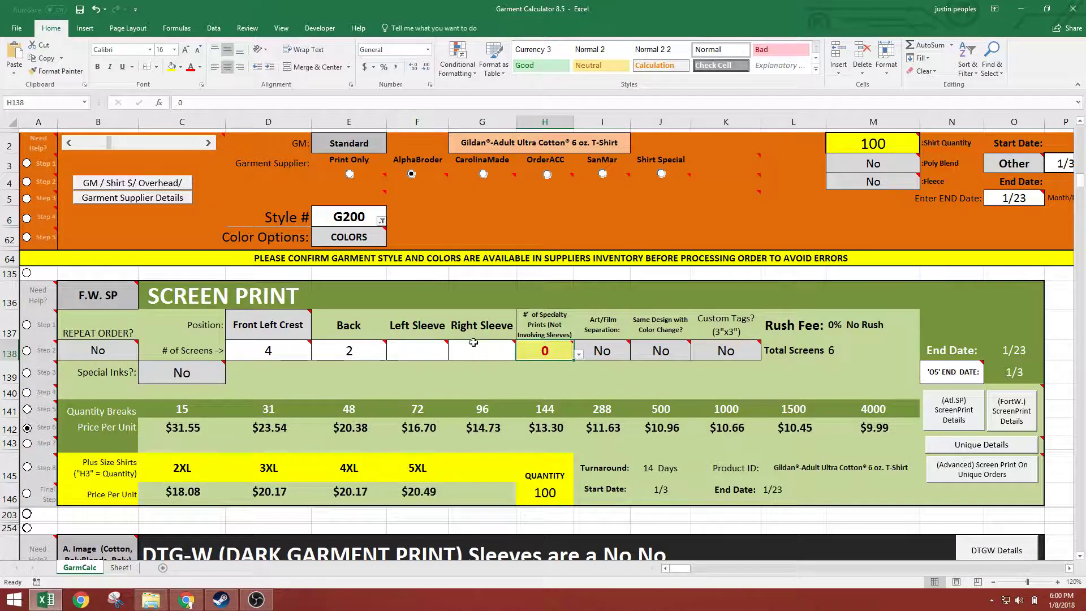
Review the Left Sleeve, Right Sleeve and Front Left Crest screen cells, and reselect 0 specialty prints in H138
drag(406, 326, 412, 350)
click(475, 325)
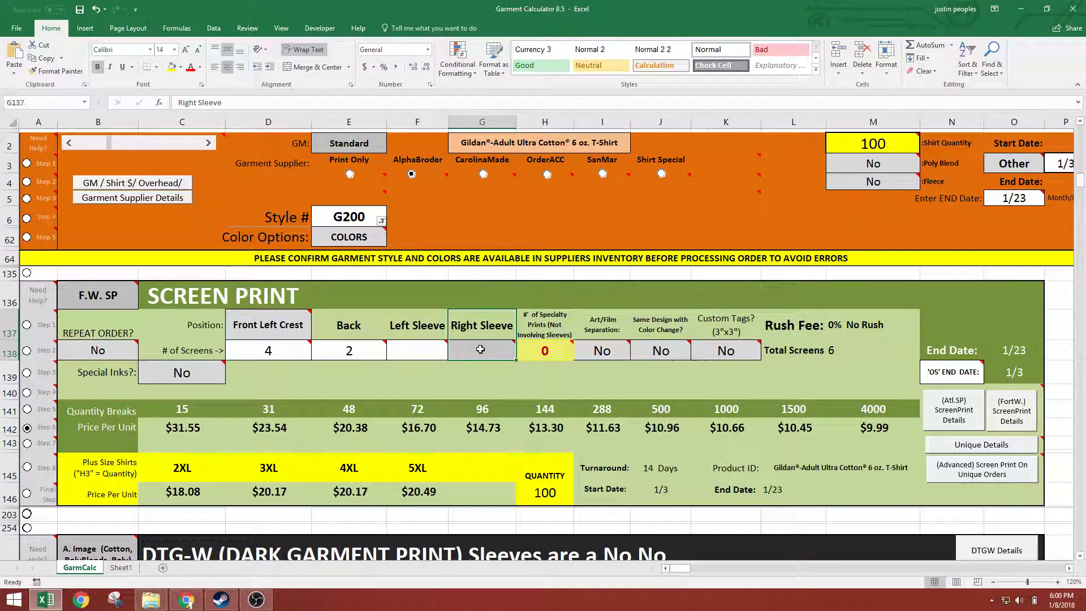
click(545, 353)
click(433, 355)
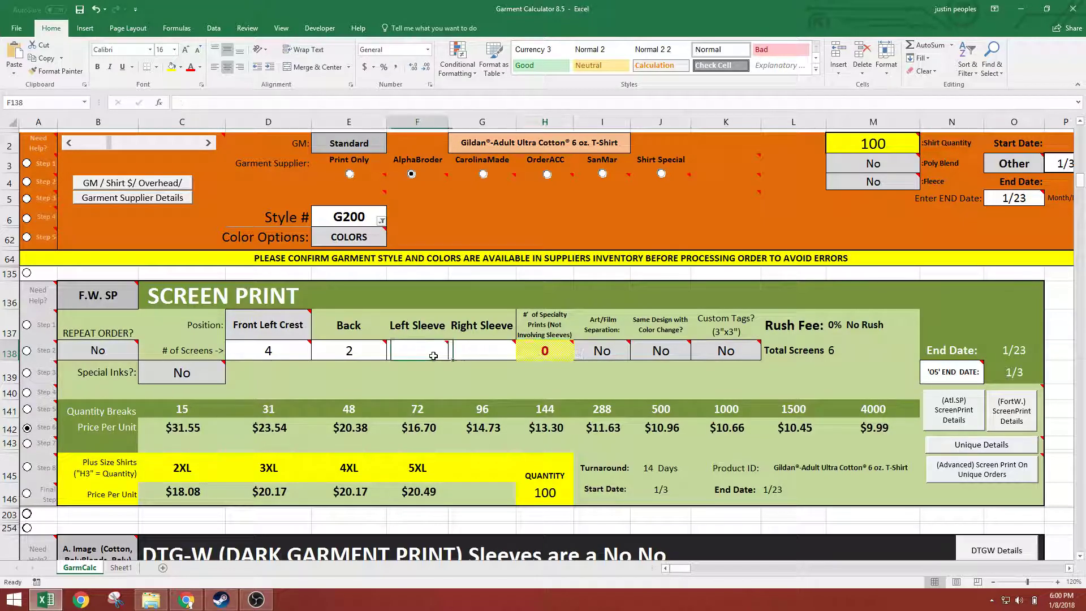
click(264, 356)
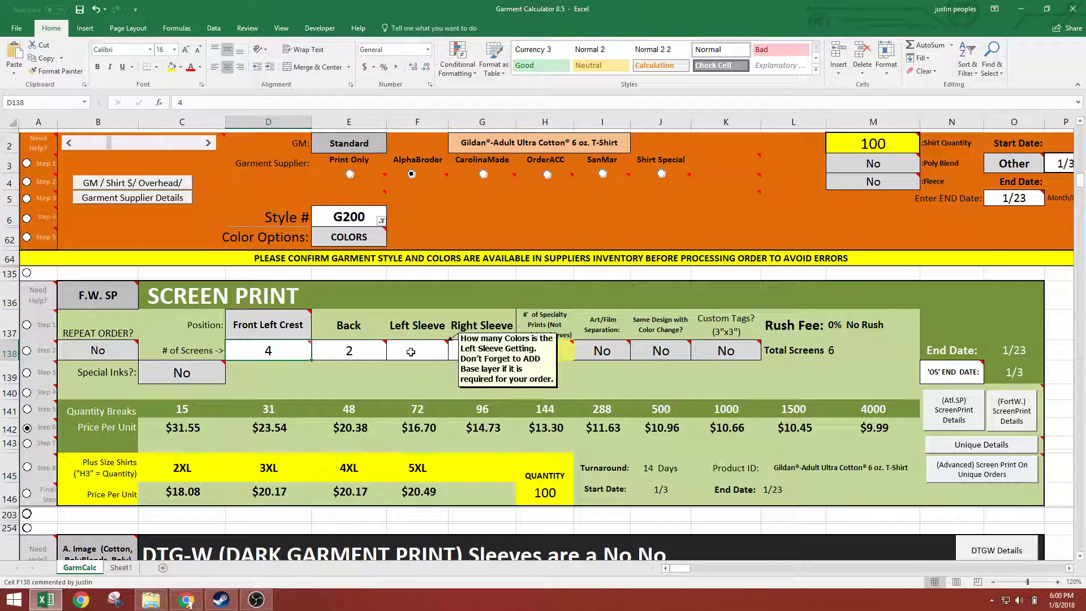
click(568, 355)
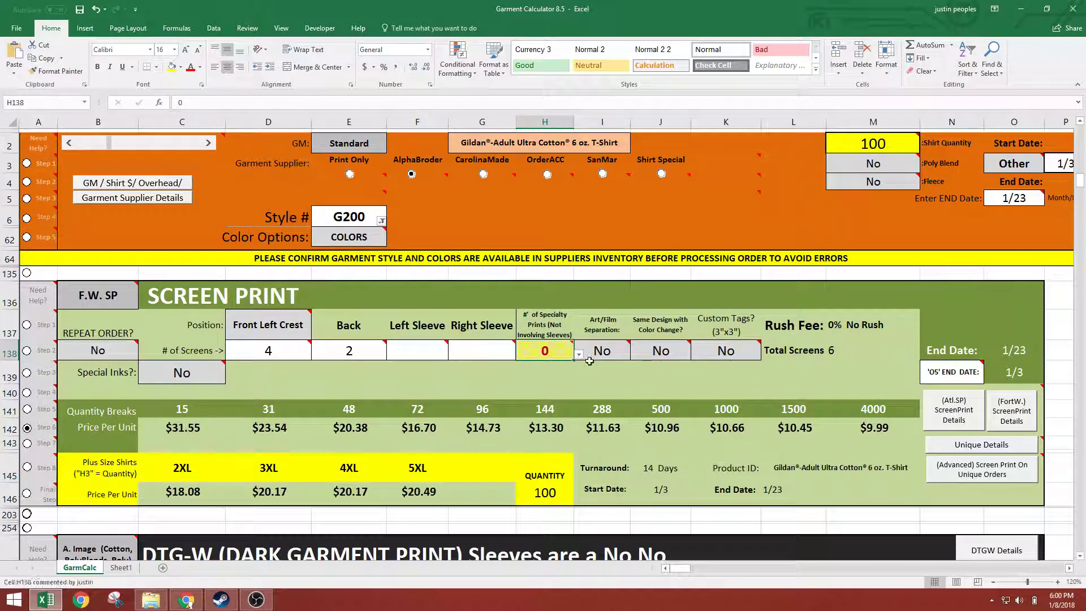
click(579, 354)
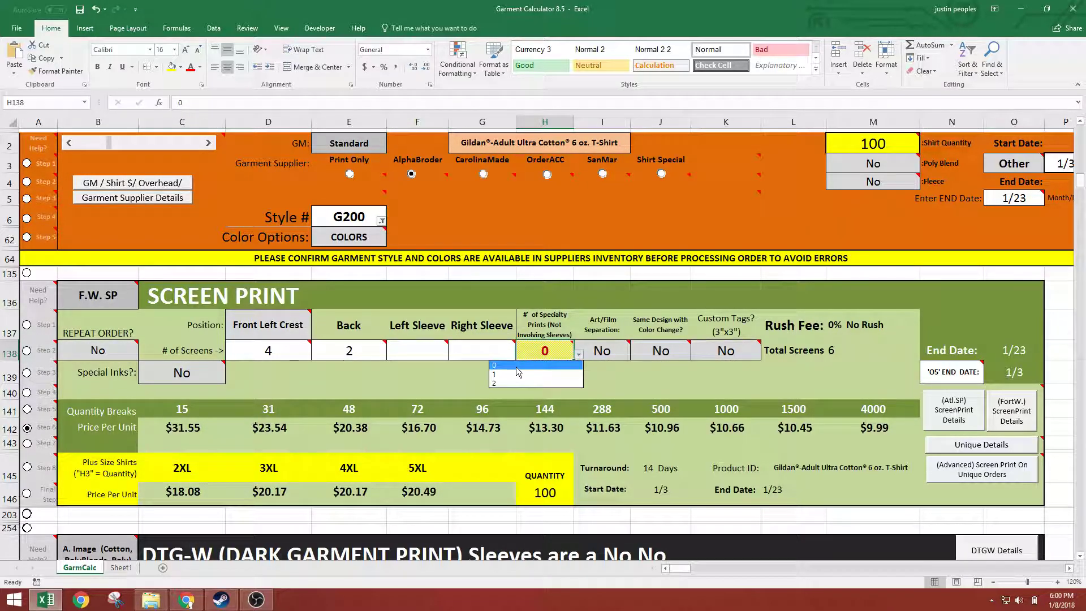
click(516, 366)
Activate the Step 7 guide, read the Art/Film Separation note and set I138 to Yes
click(34, 444)
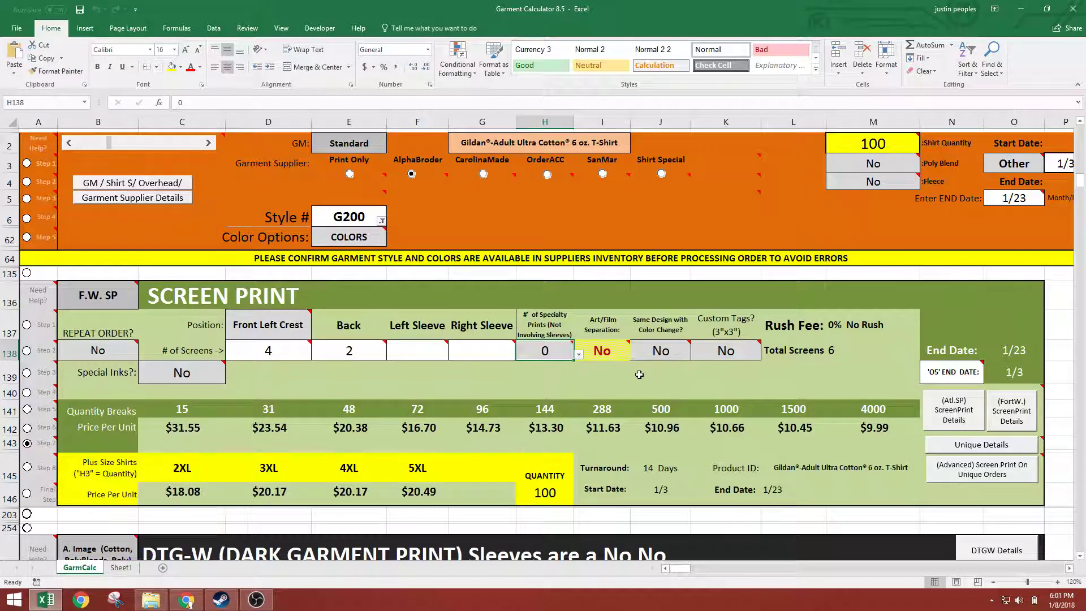
click(621, 353)
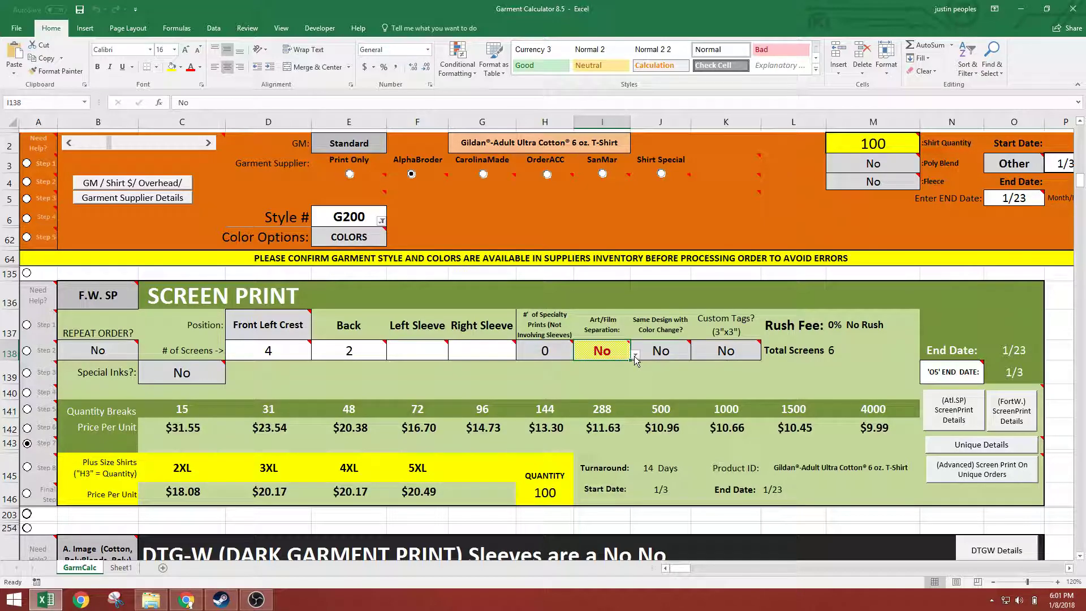
mouse_move(600, 350)
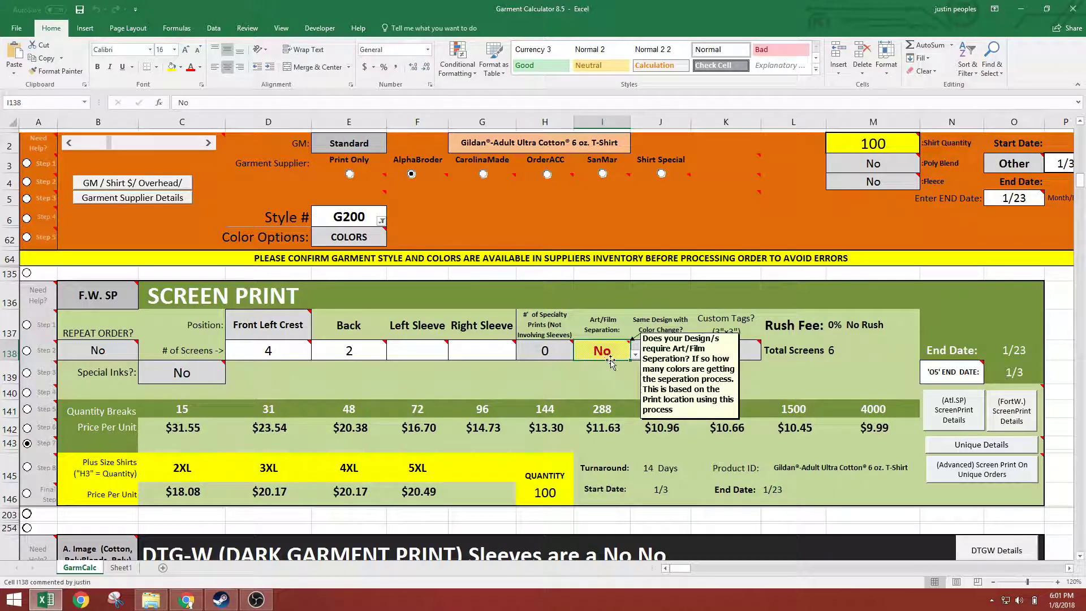
click(634, 354)
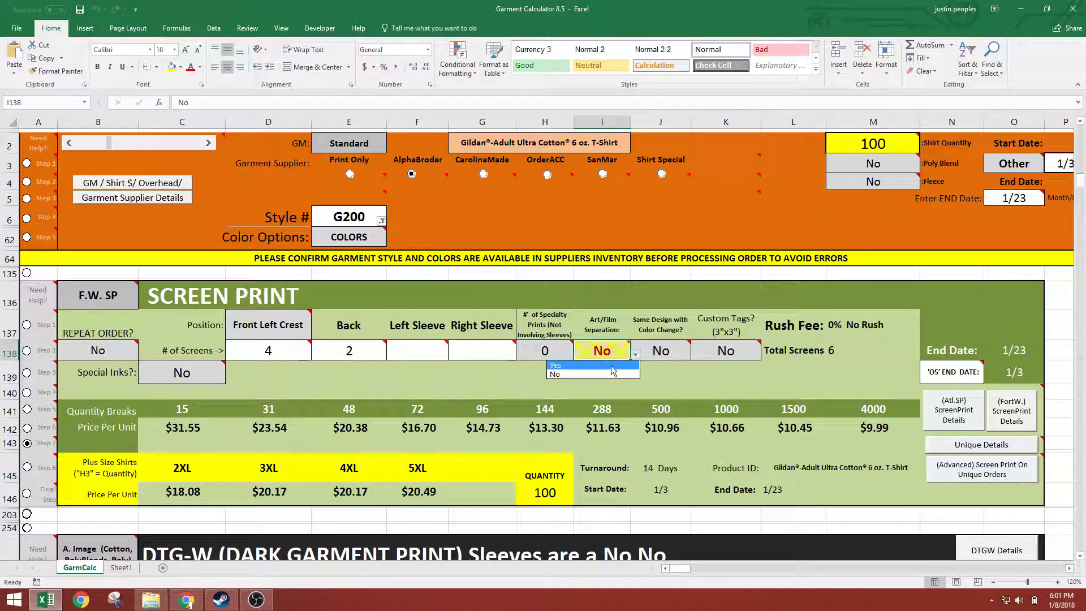
click(613, 366)
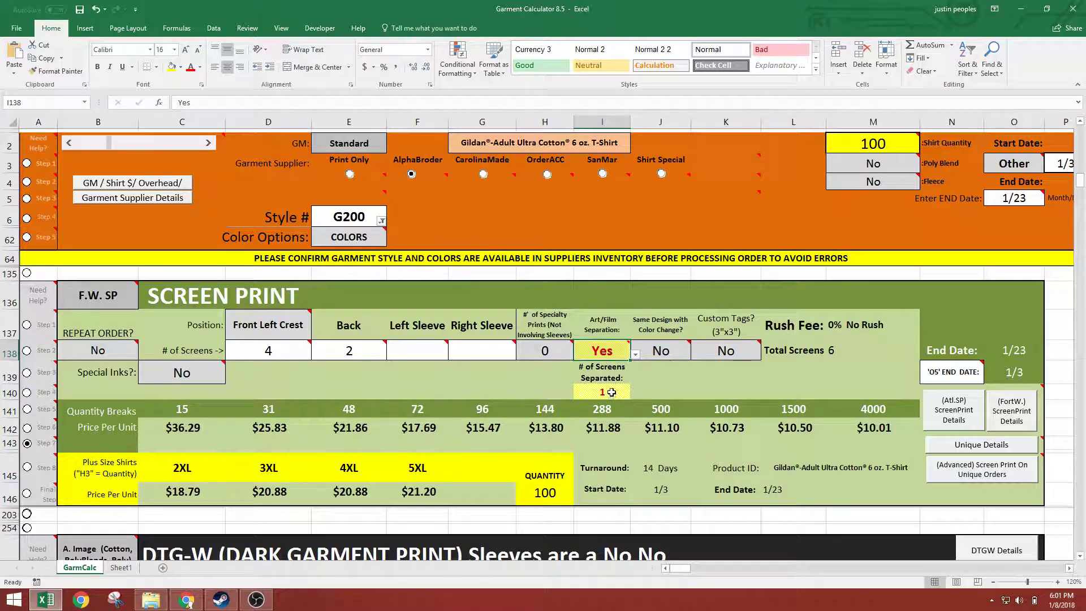
Set the number of screens to 10 for Front Left Crest and 2 for Back
click(277, 352)
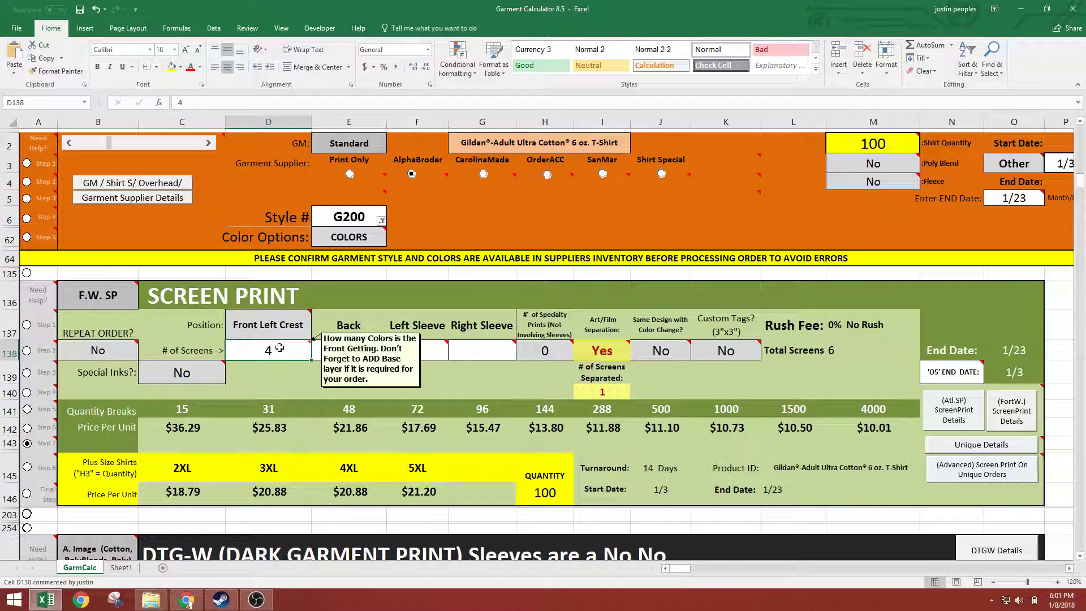
text(9)
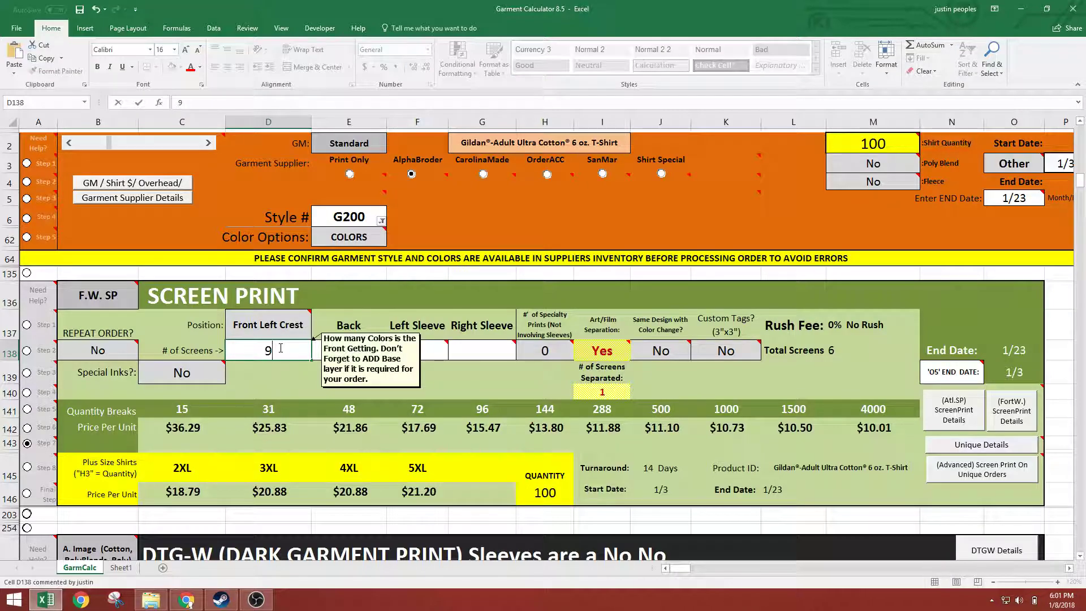
text(10)
key(Tab)
text(2)
key(Return)
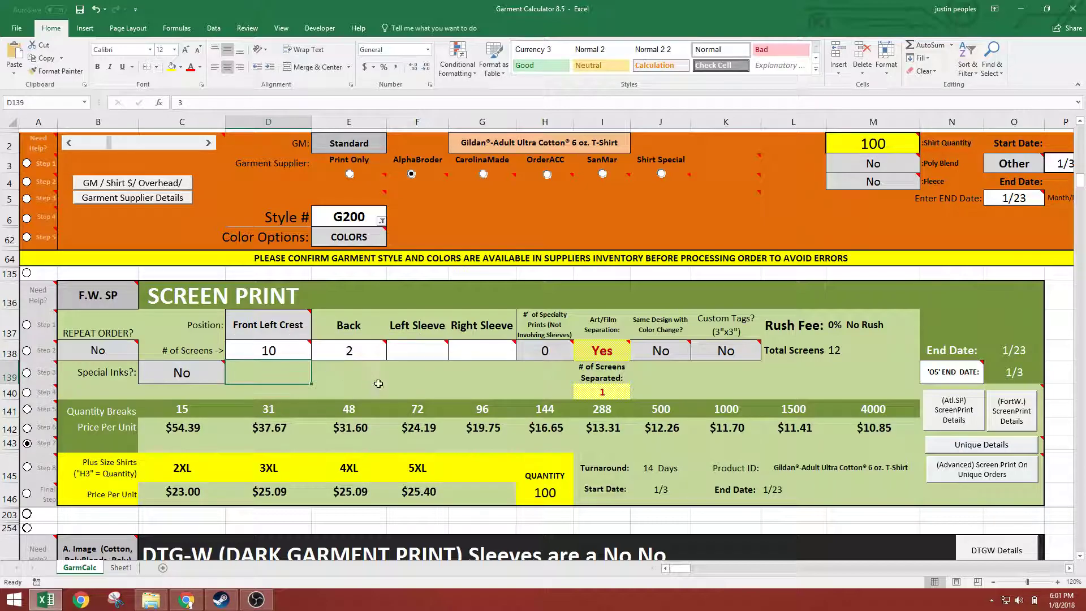
Set the number of screens separated in I140 to 10, matching the Front Left Crest screens
mouse_move(611, 347)
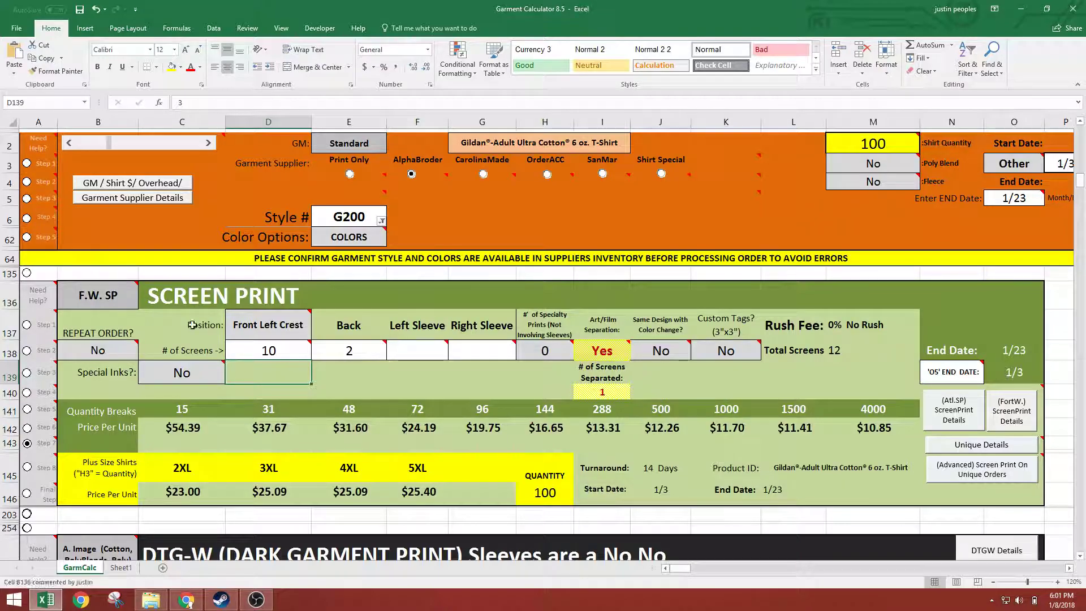
click(611, 393)
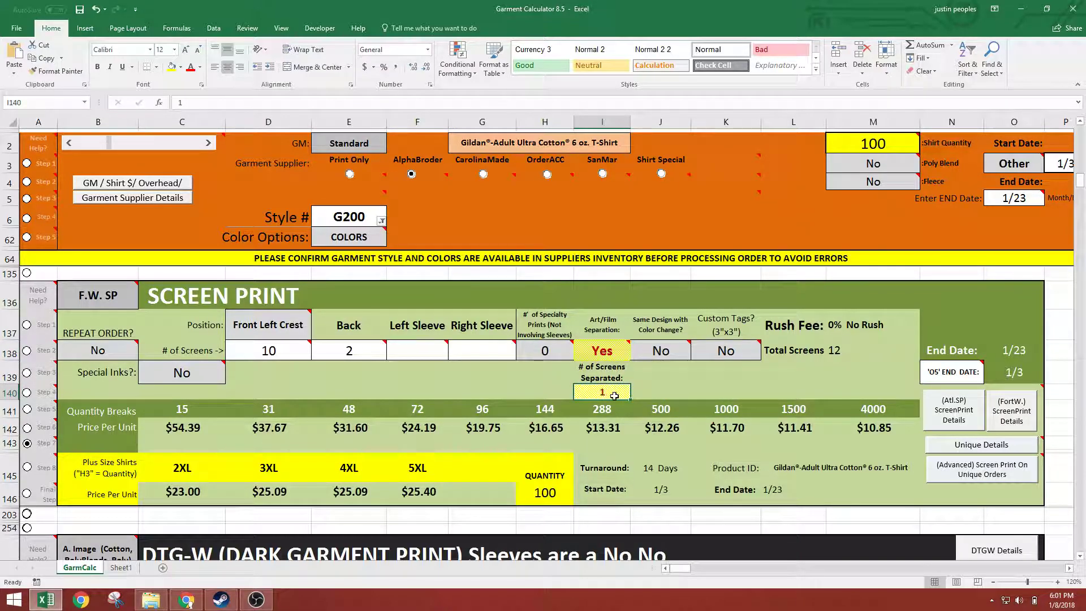
mouse_move(273, 350)
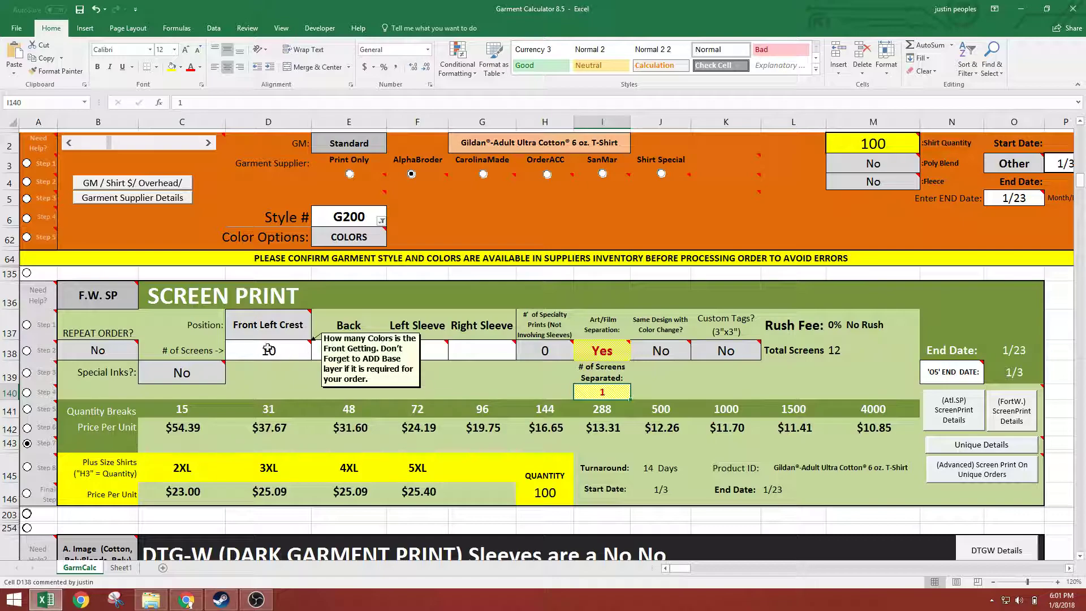
click(269, 350)
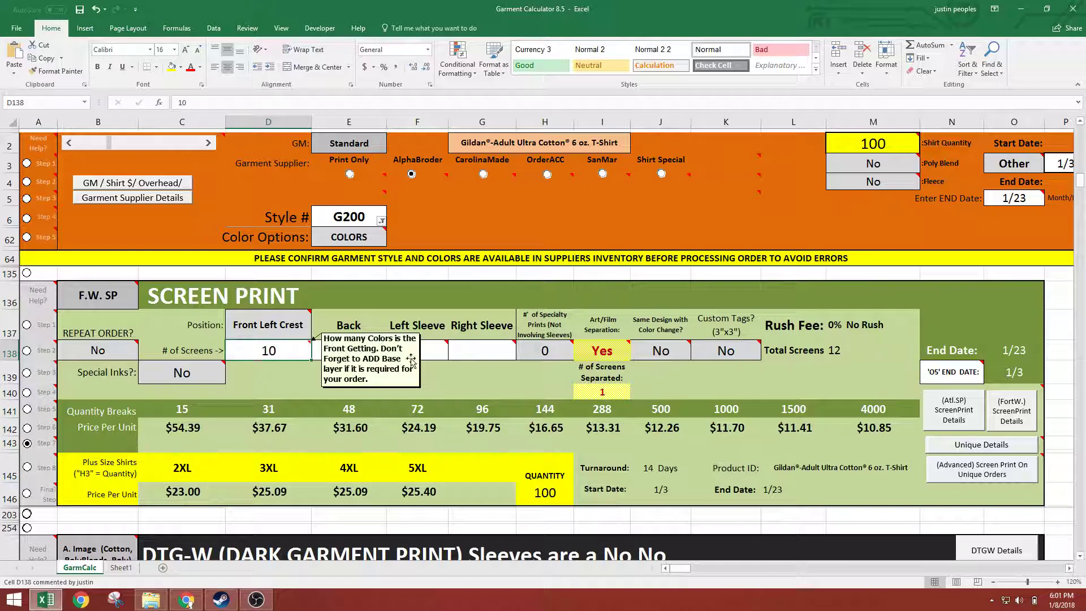
click(599, 391)
text(10)
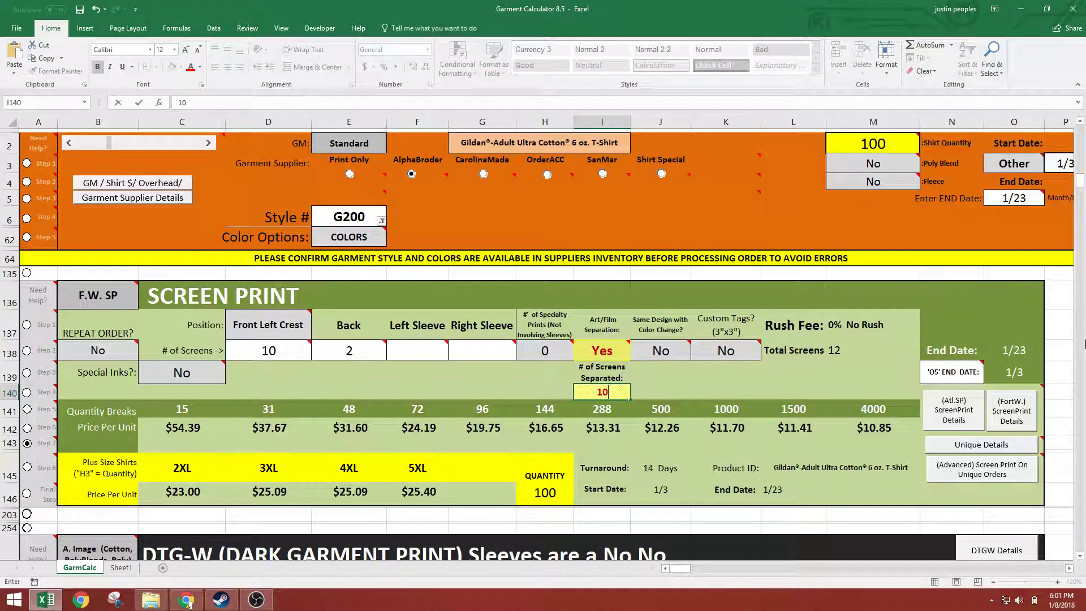
key(Return)
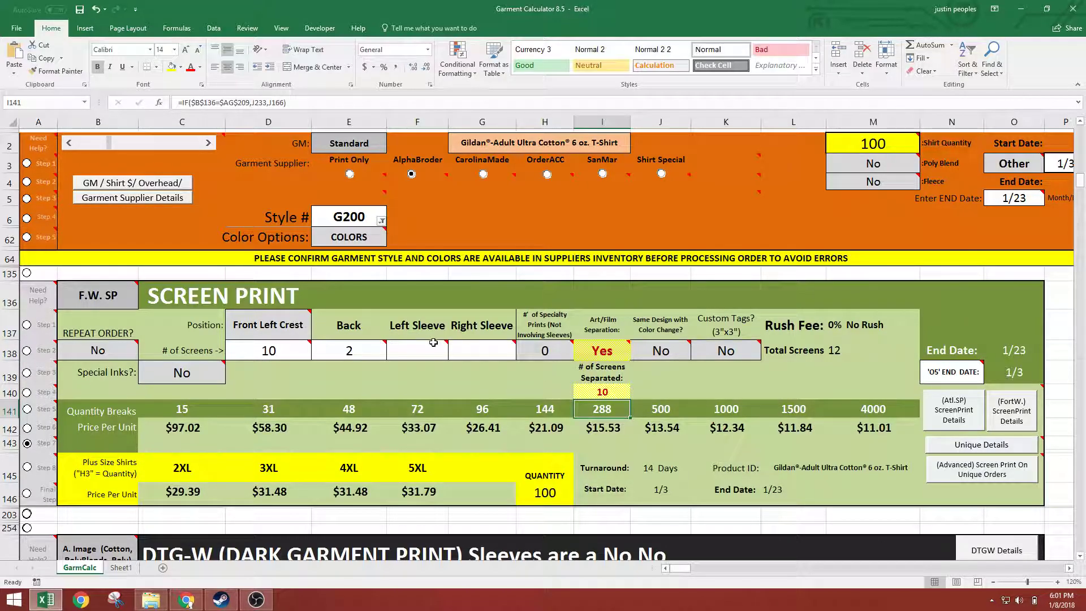
Set the number of Back screens in E138 to 10
click(342, 353)
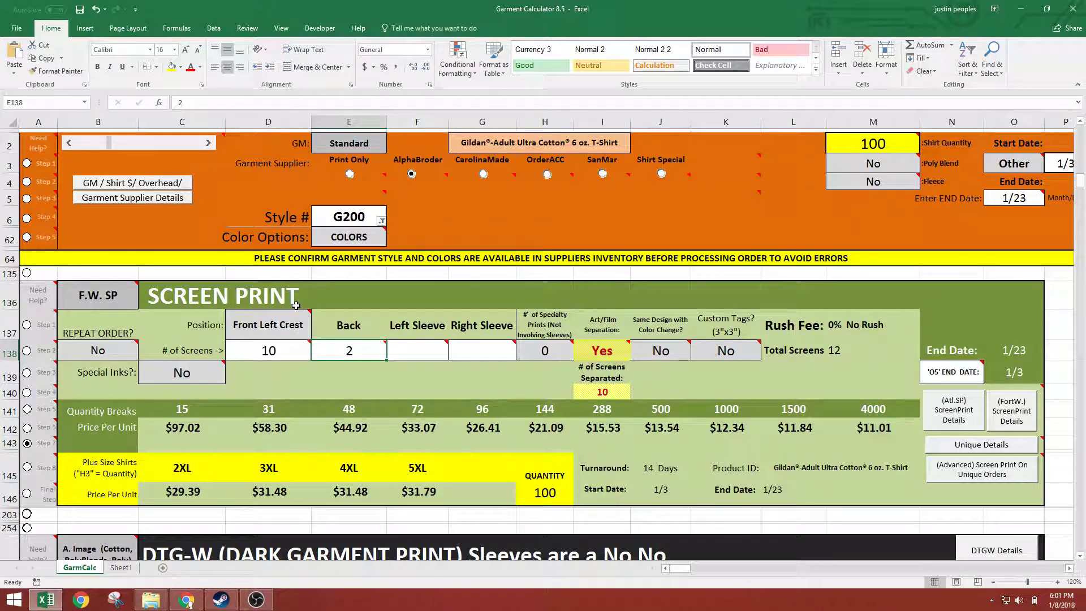
text(10)
key(Return)
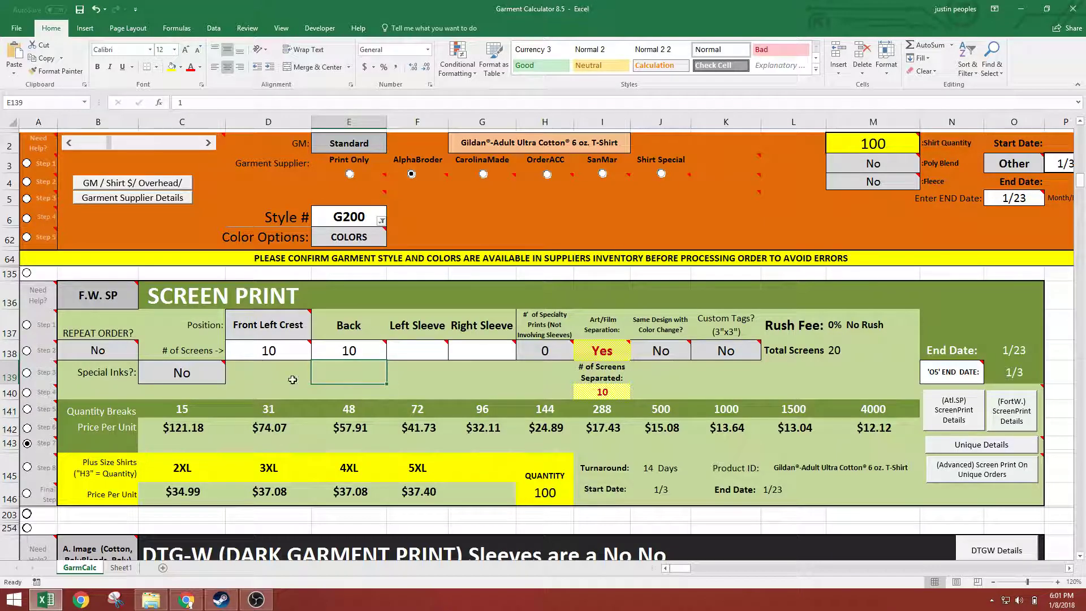
Review the Front Left Crest and Back screen counts and set the number of screens separated in I140 to 20
key(Up)
key(Left)
key(Right)
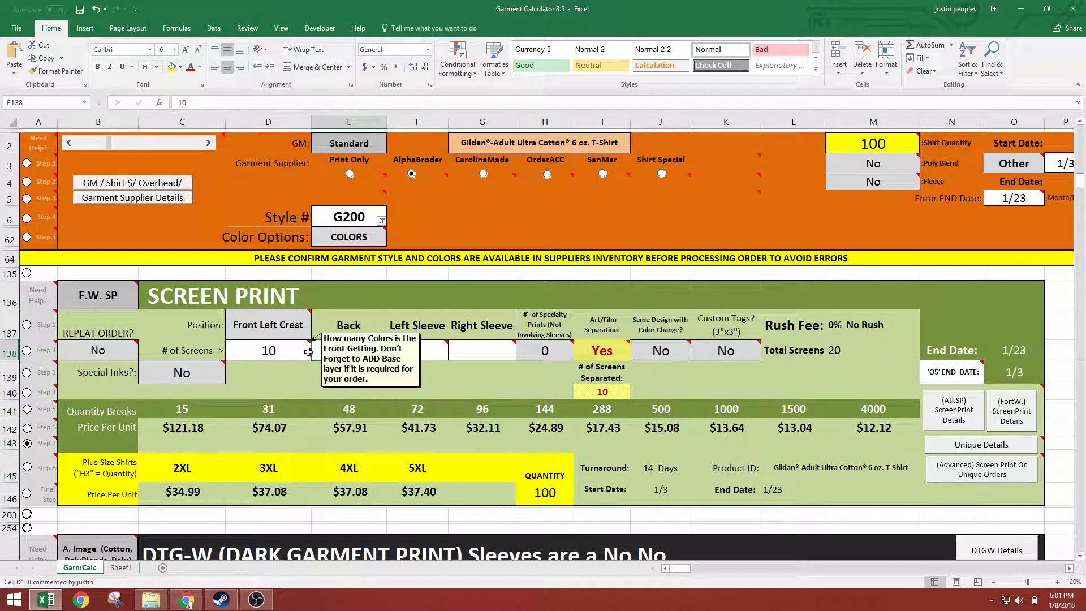
click(283, 354)
click(334, 352)
click(602, 391)
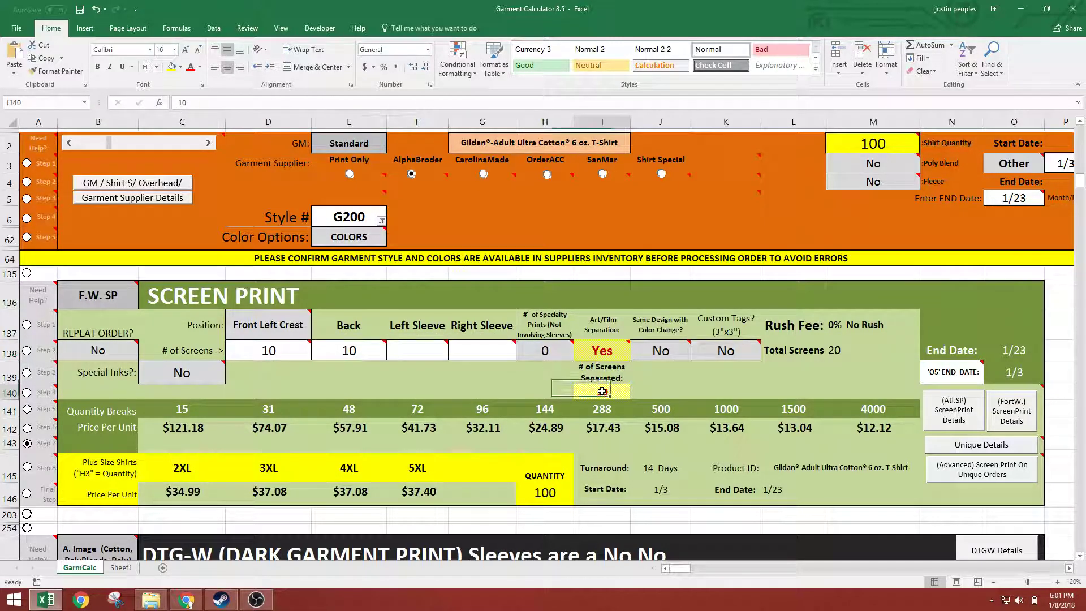
text(20)
key(Return)
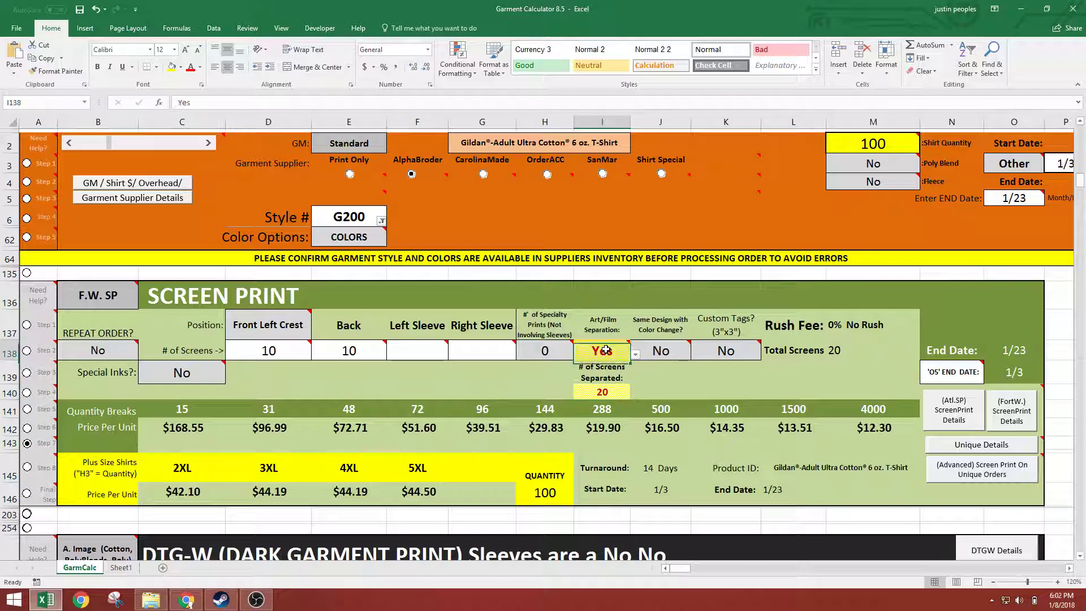
Set the number of screens separated in I140 to 1 and change Art/Film Separation to No
click(601, 352)
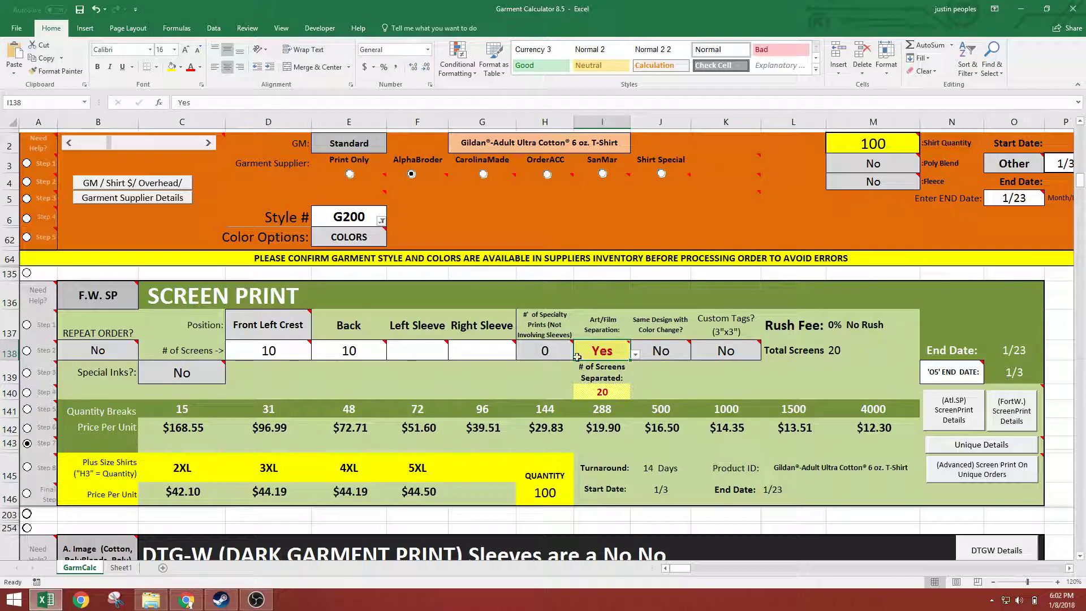
click(596, 386)
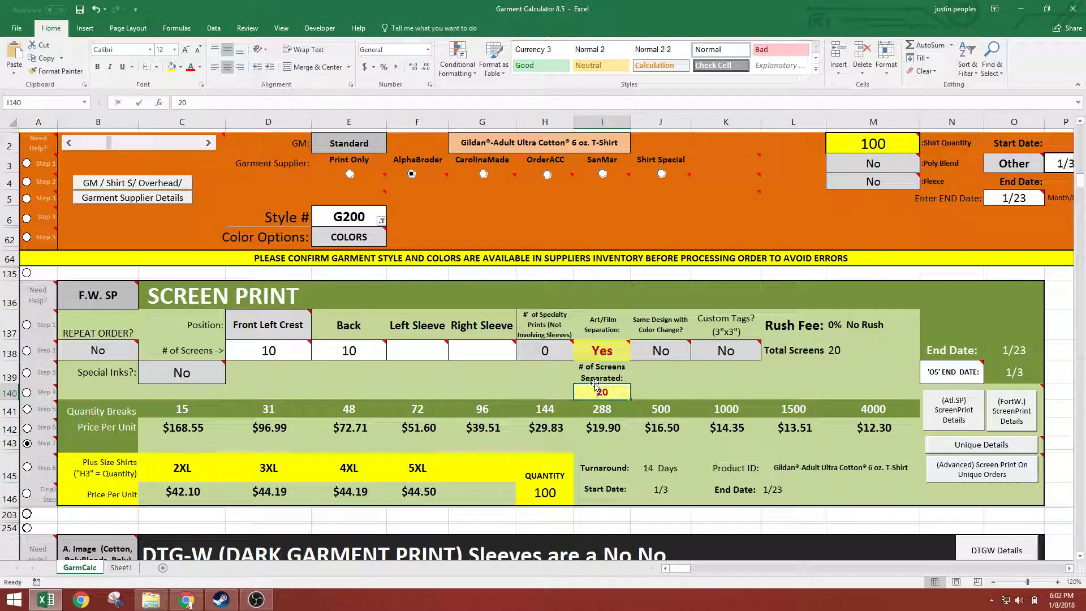
text(1)
key(Return)
click(625, 354)
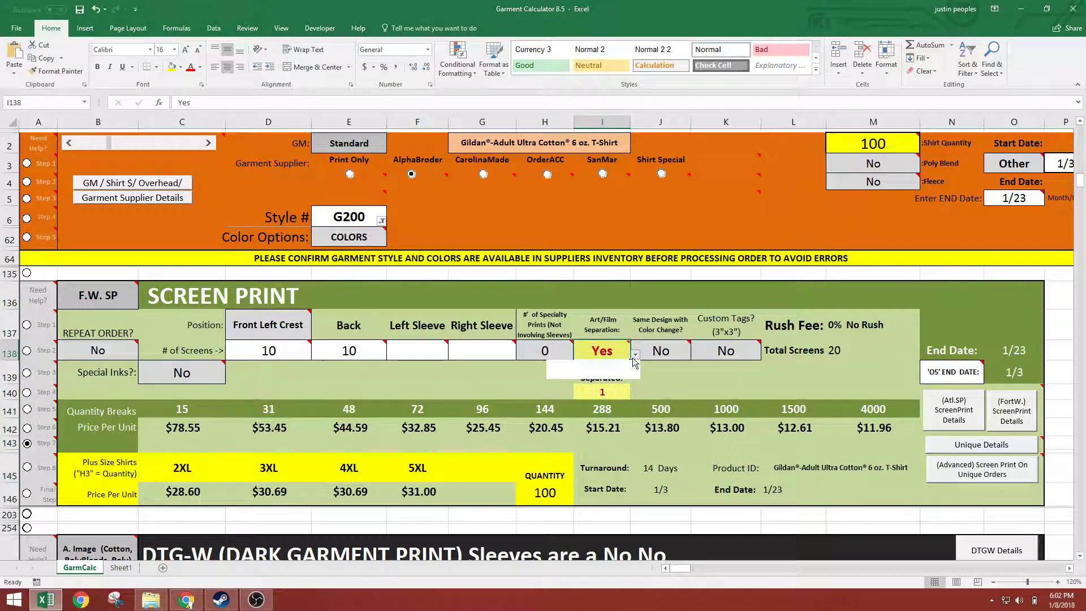
click(599, 373)
Mark the screen print job as a repeat order by setting B138 to Yes
click(134, 354)
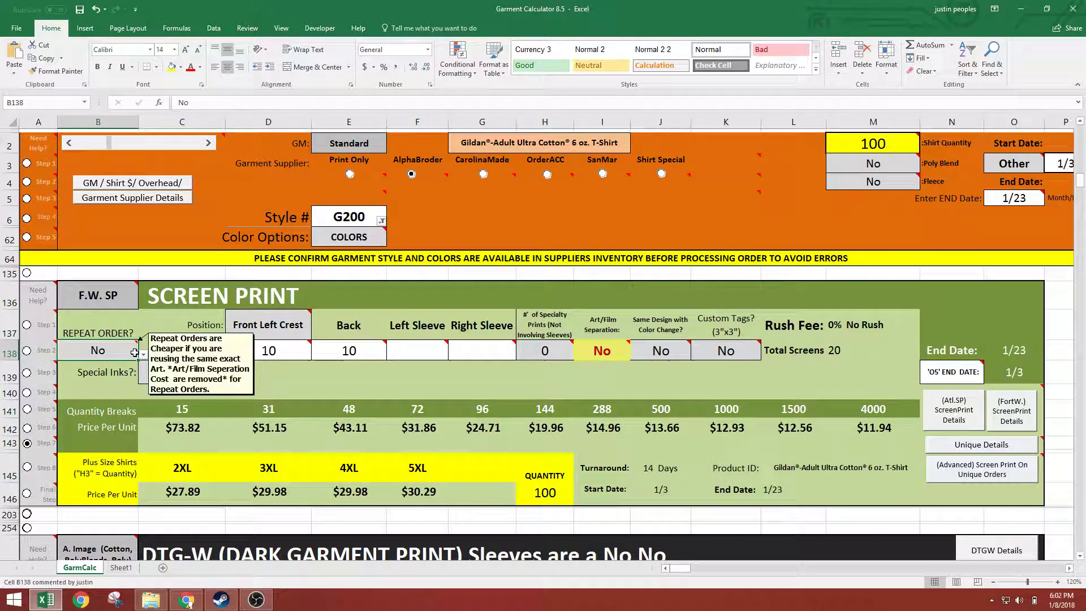
click(143, 354)
click(96, 366)
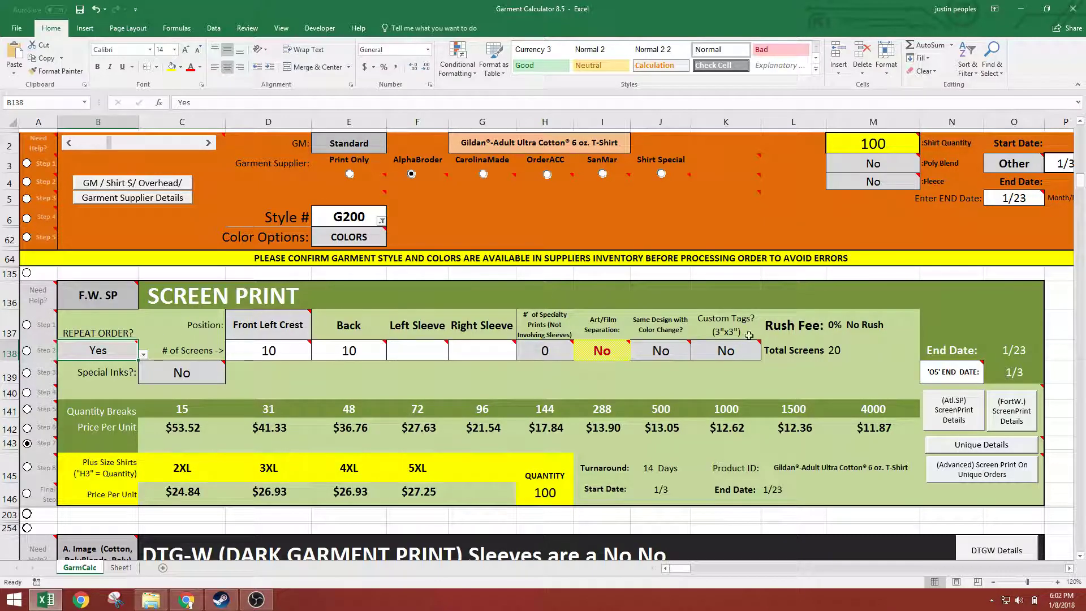
Activate Step 8 of the Screen Print guide and set the number of screens to 2 for both Front Left Crest and Back
click(28, 468)
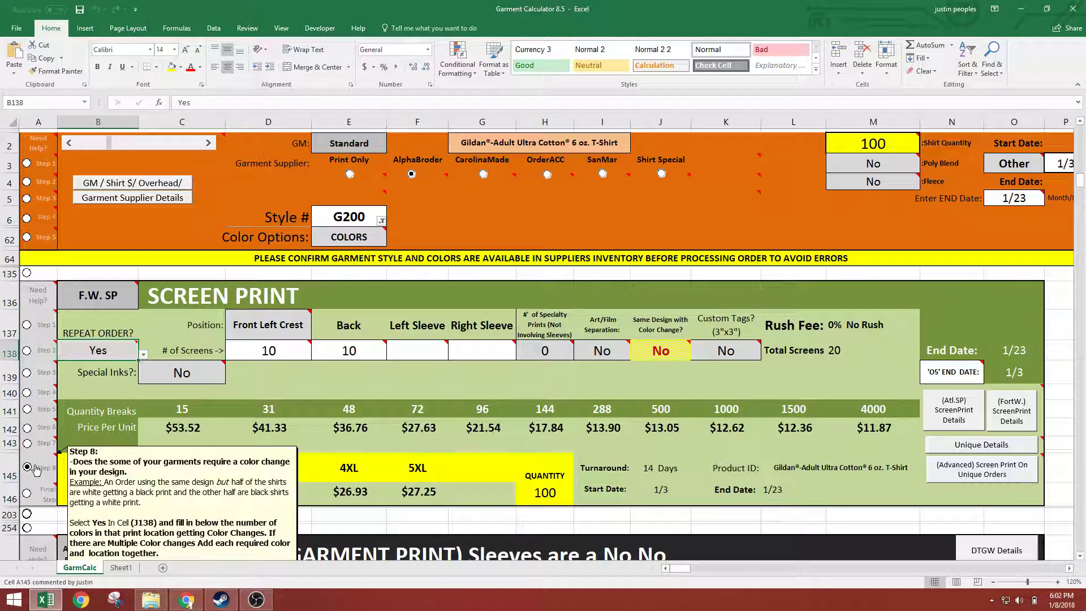
click(676, 347)
click(273, 357)
text(2)
key(Return)
click(344, 349)
text(2)
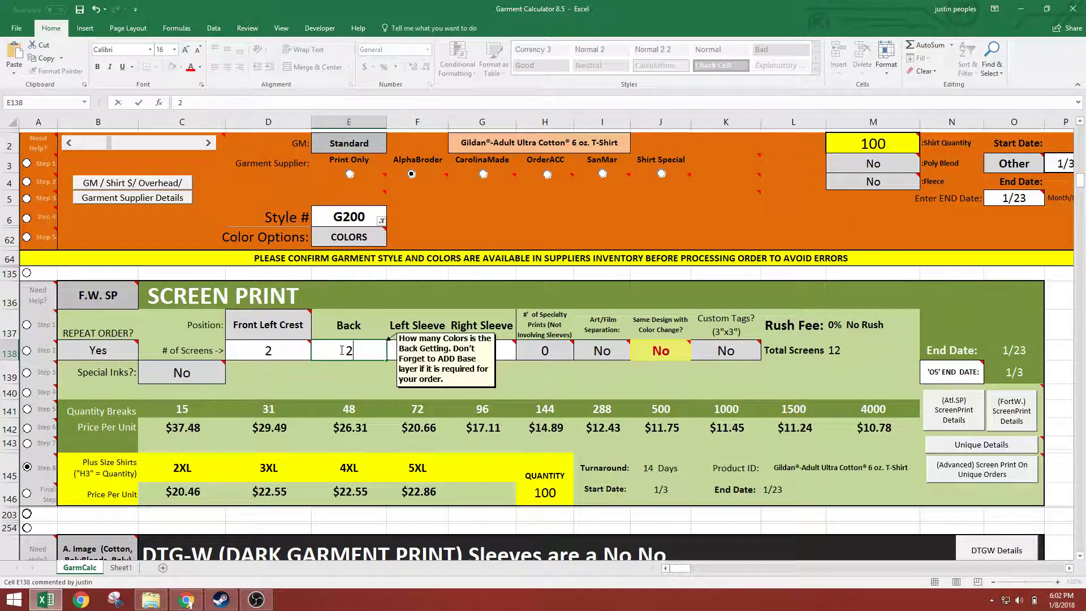
key(Return)
click(253, 348)
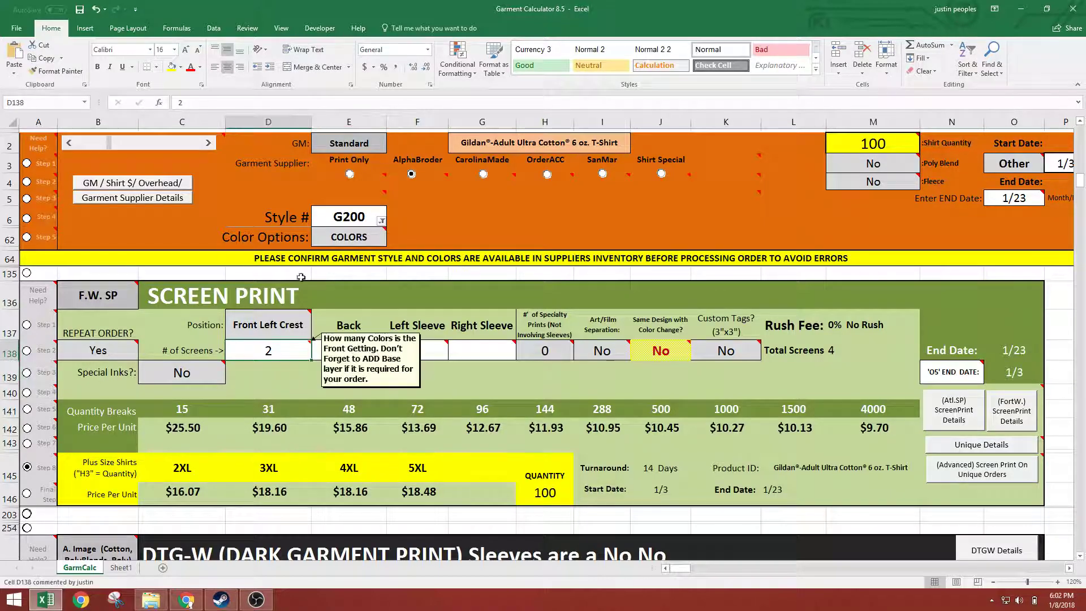
mouse_move(264, 349)
Set Same Design with Color Change to Yes in J138 and the number of screen color changes to 1
click(667, 351)
click(696, 355)
click(622, 364)
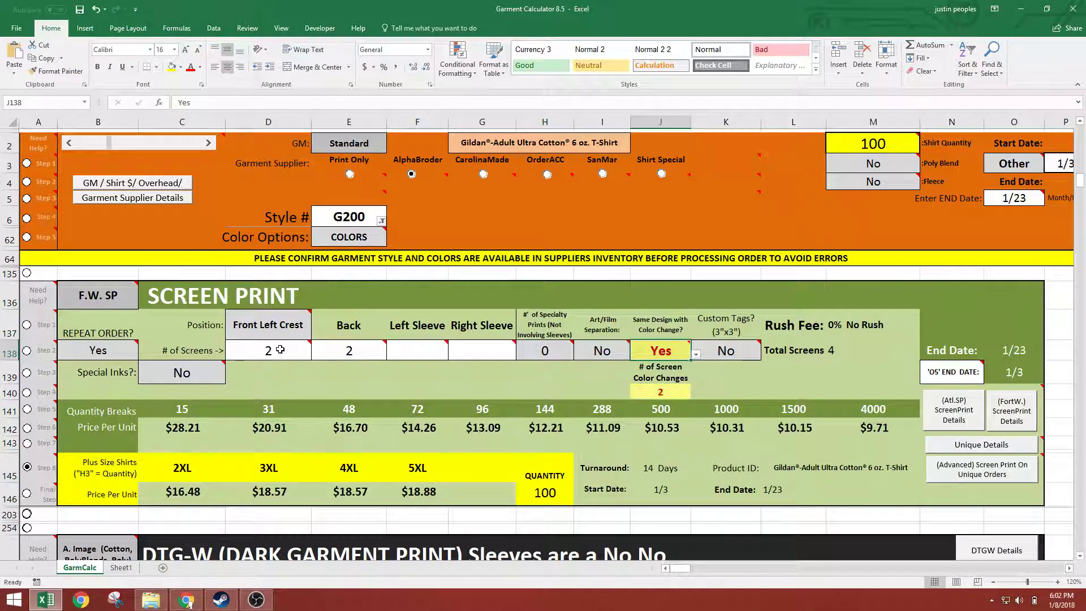
click(663, 393)
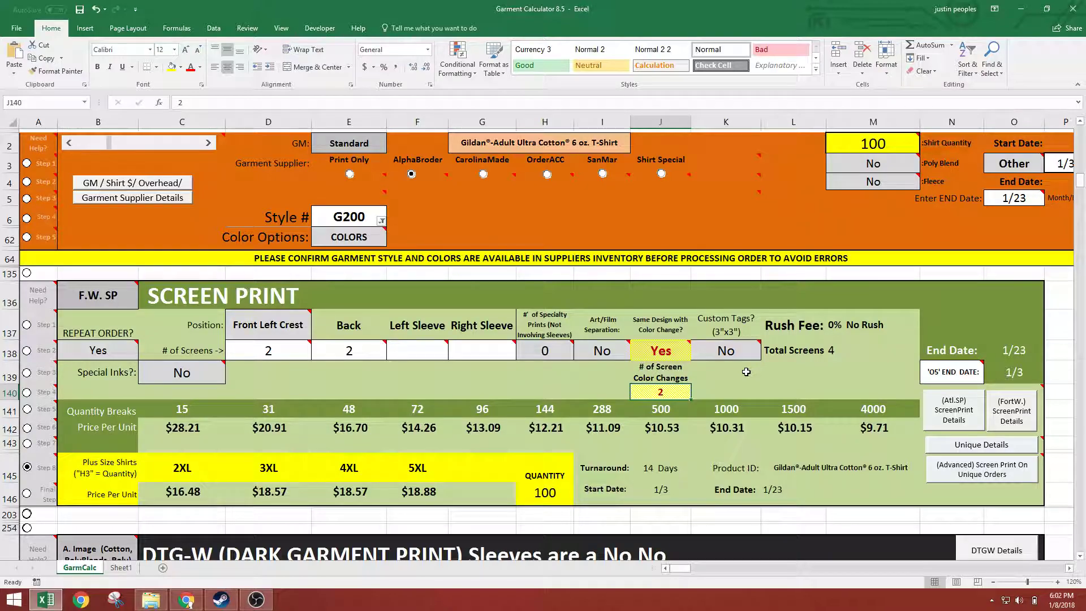
text(1)
key(Return)
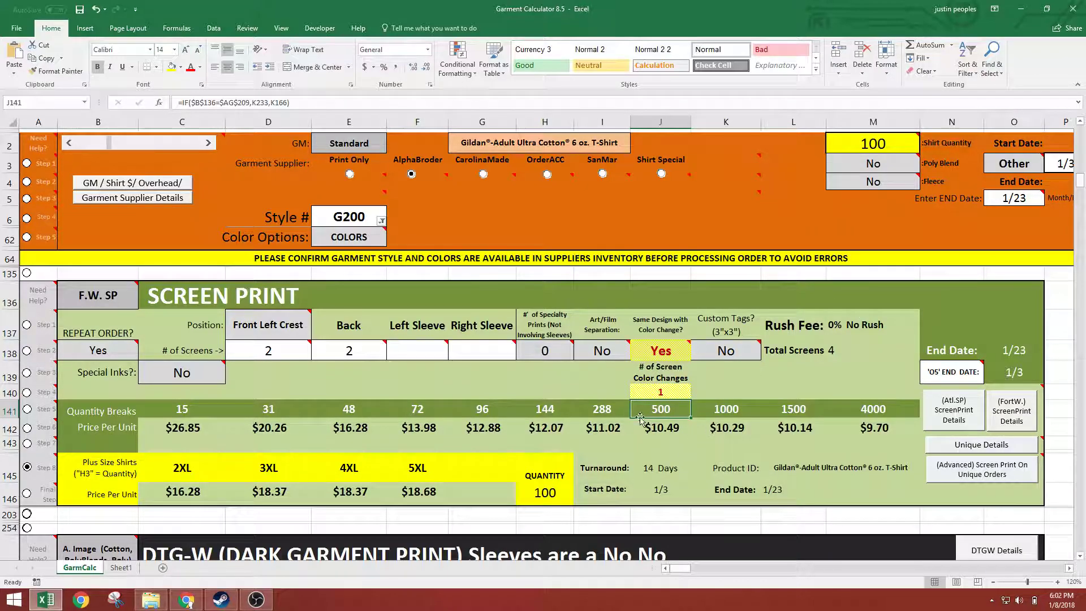
Set the number of screen color changes in J140 to 3
click(665, 389)
mouse_move(274, 353)
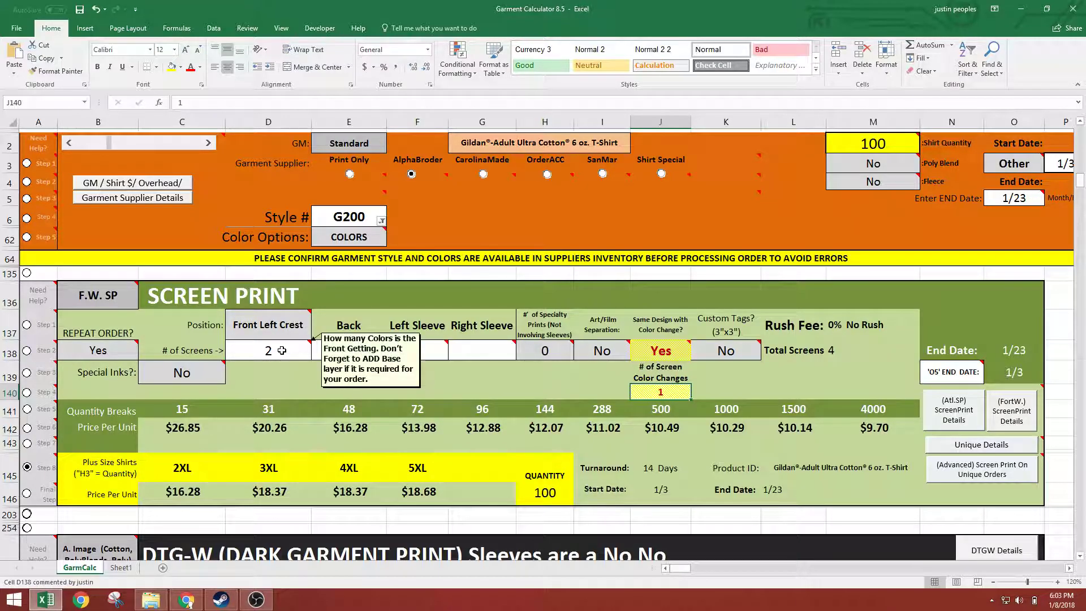
mouse_move(335, 350)
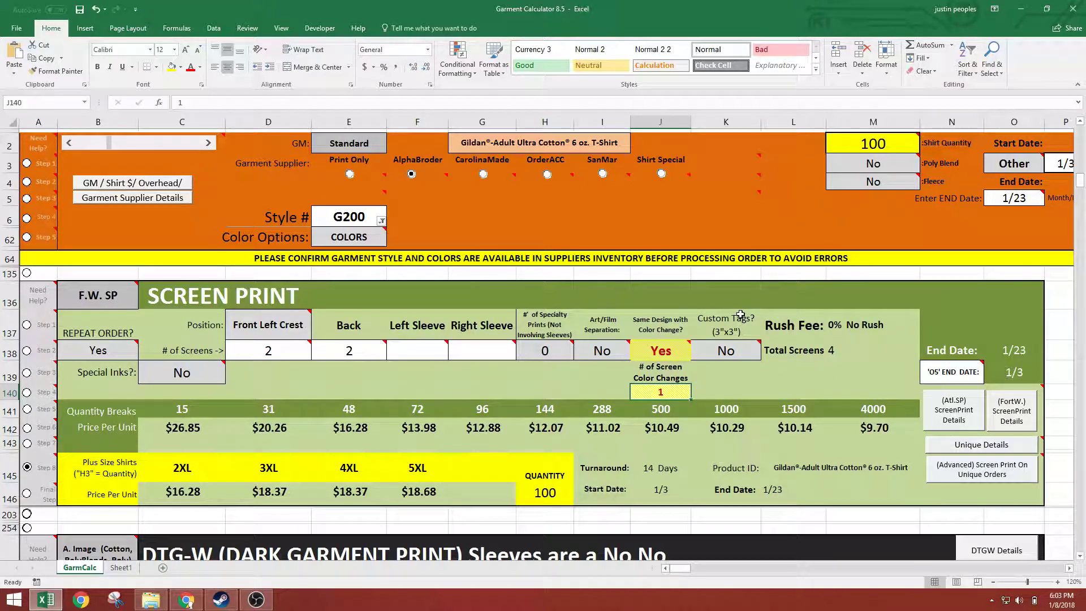
text(3)
key(Return)
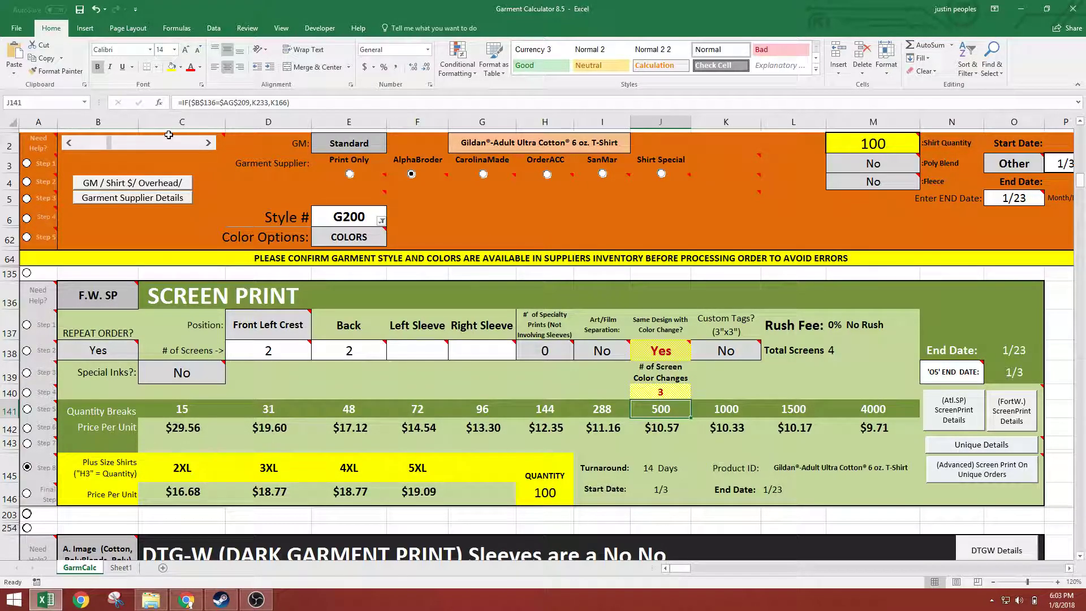
Review the Front Left Crest and Back screen counts and set the number of screen color changes to 2
click(671, 390)
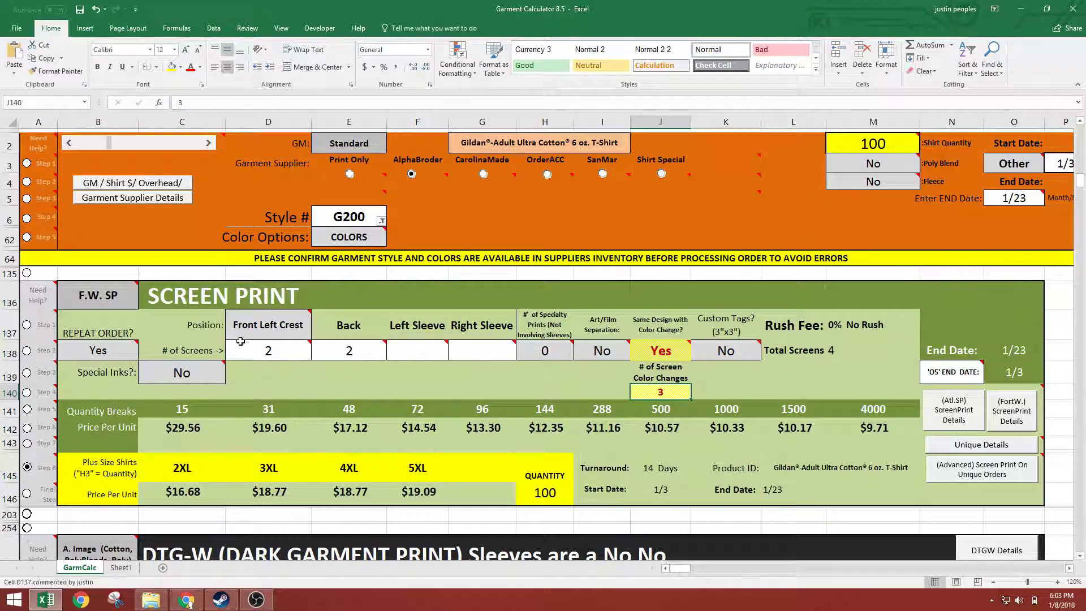
click(362, 351)
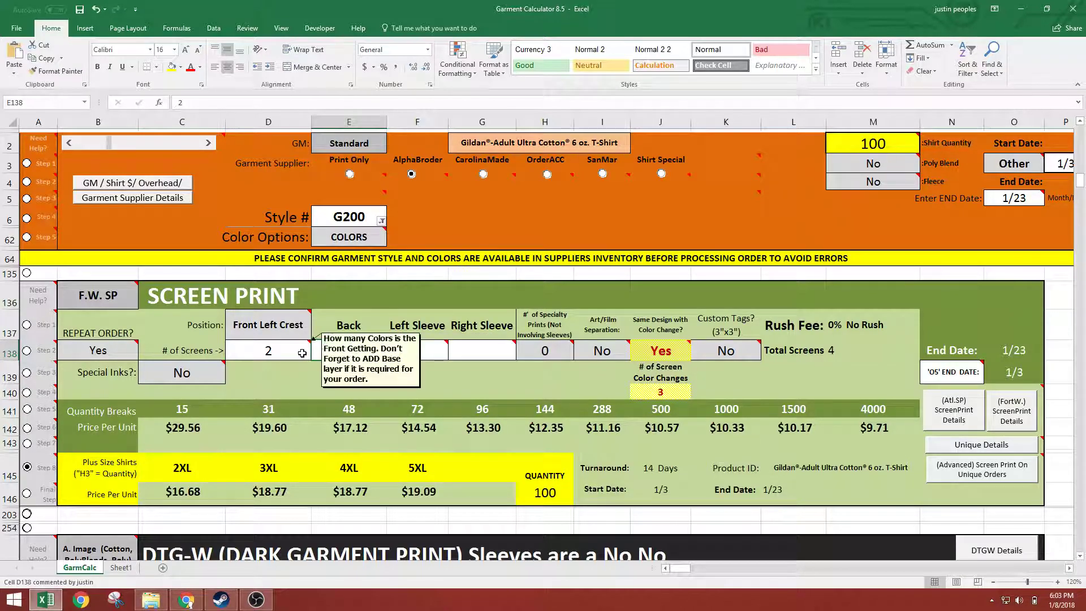
click(241, 351)
click(343, 351)
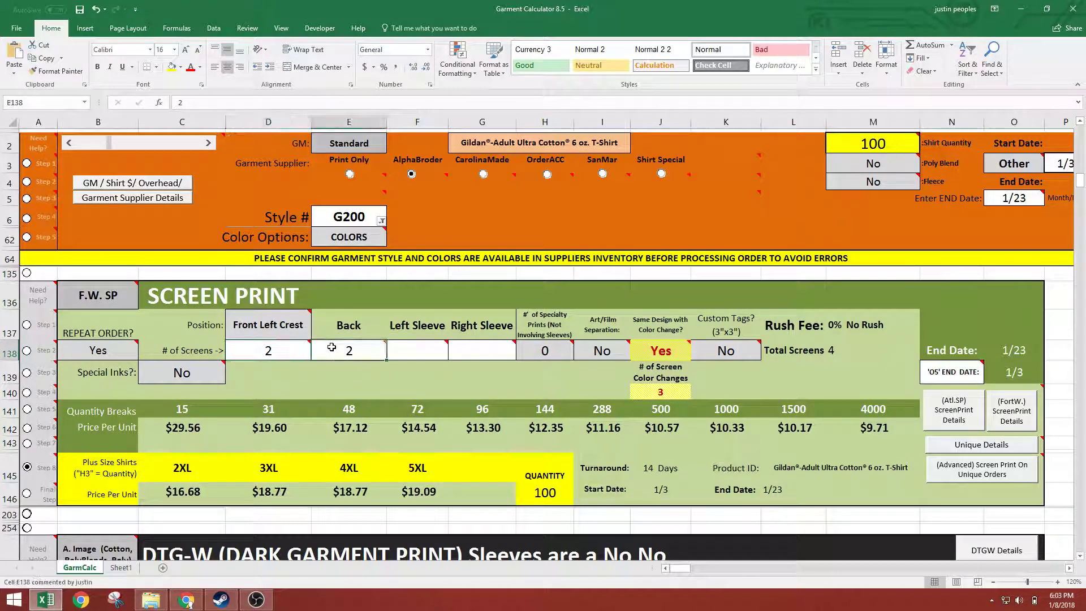
click(660, 391)
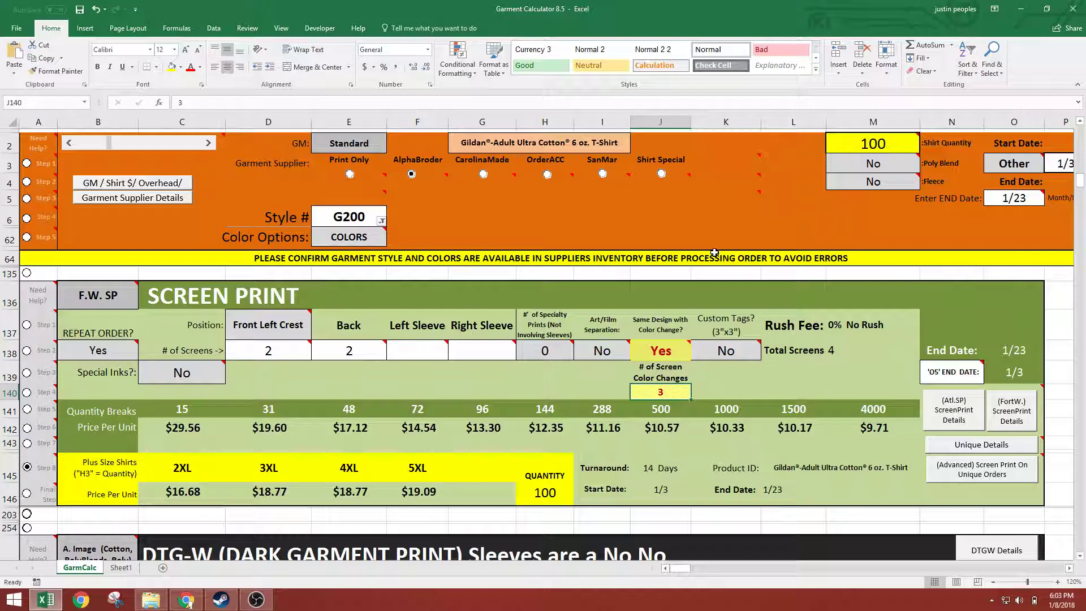
text(2)
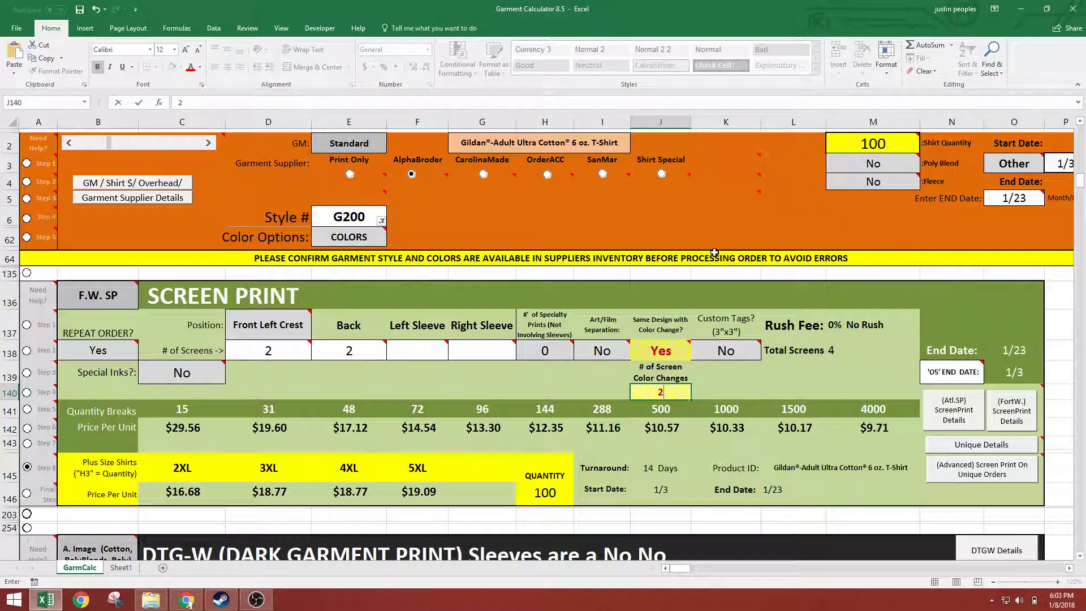
key(Return)
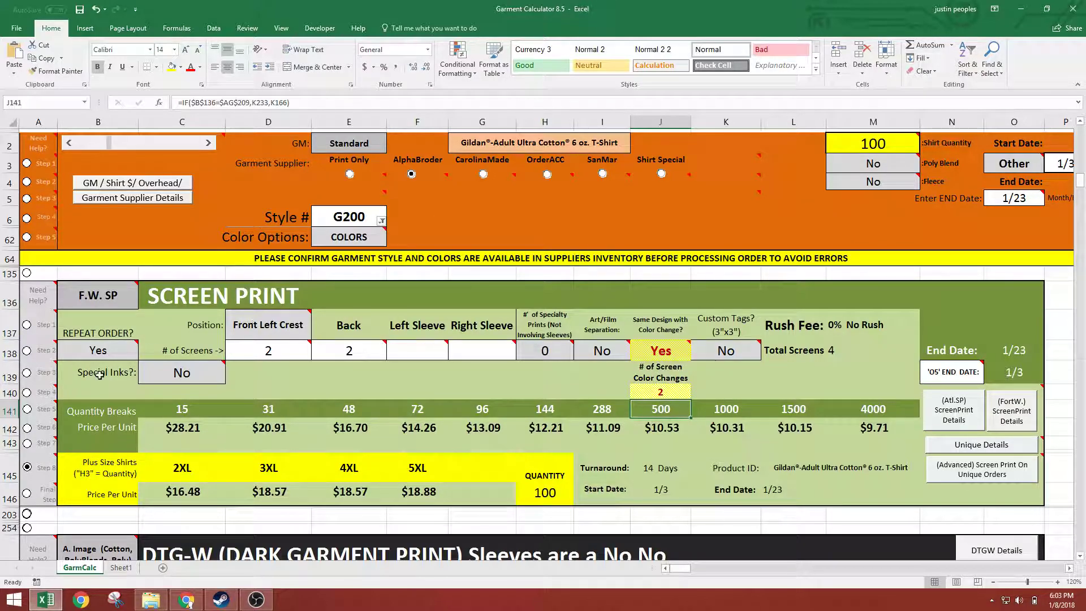
Set Same Design with Color Change in J138 to No
click(655, 351)
click(696, 354)
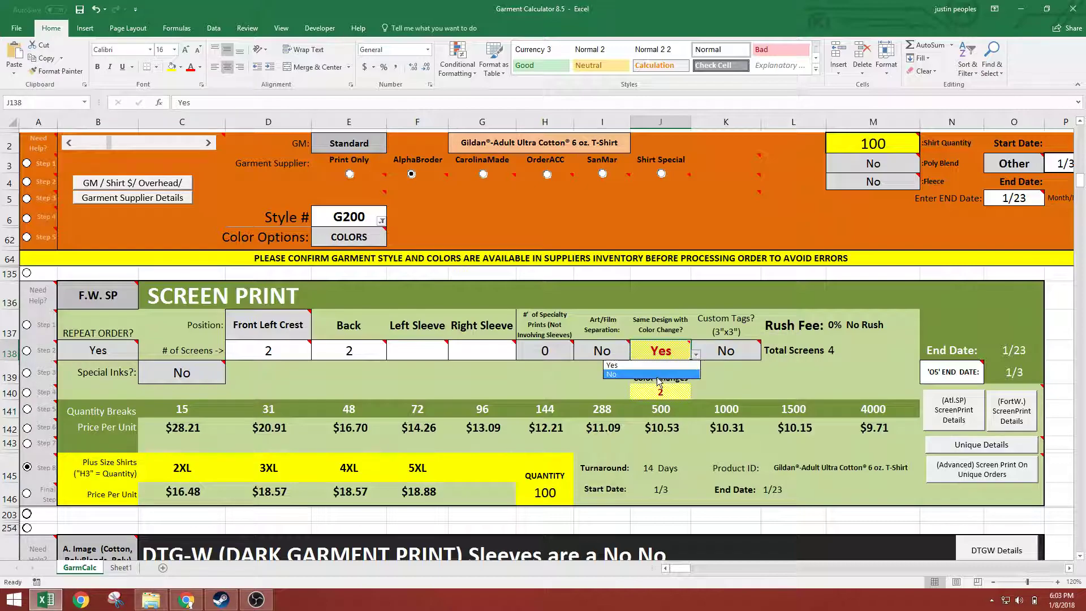
click(656, 373)
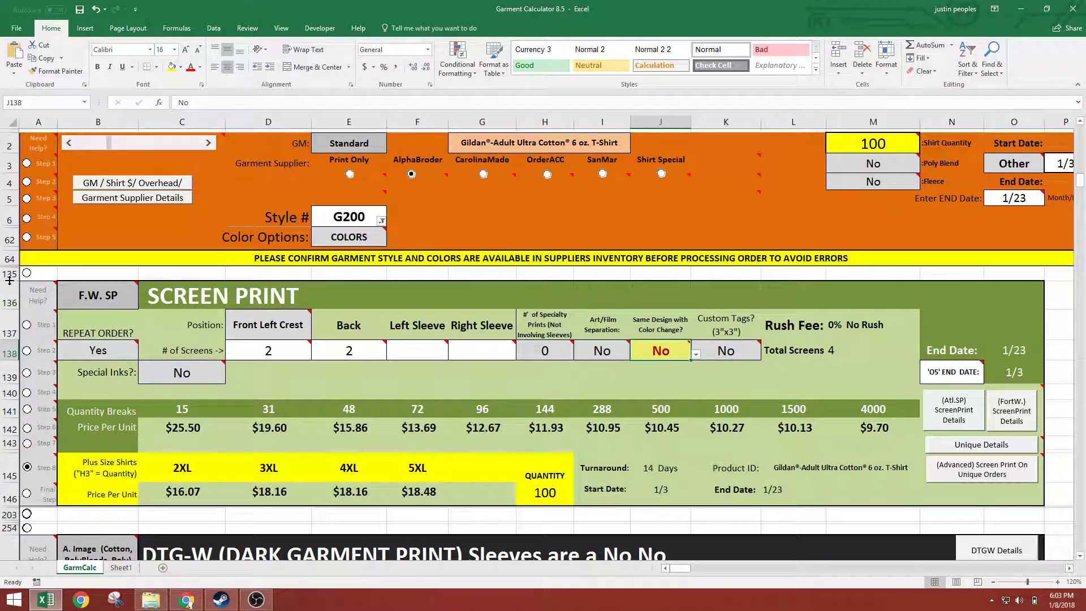
drag(602, 328, 603, 354)
Switch the screen print location in B136 to Atl. SP, compare its options, and return it to F.W. SP
click(95, 299)
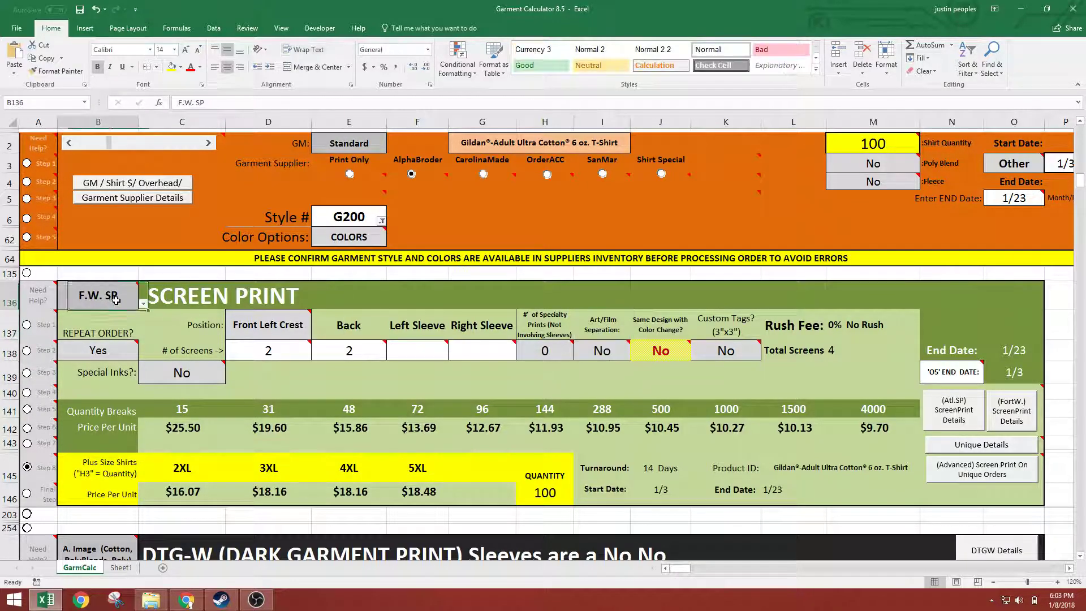
click(144, 303)
click(48, 314)
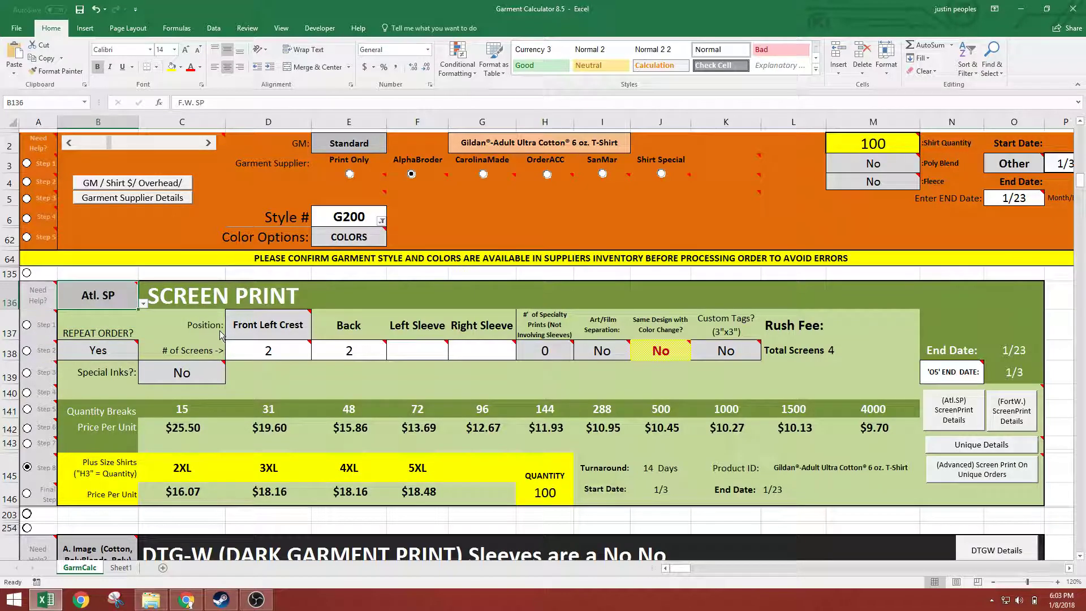
click(143, 306)
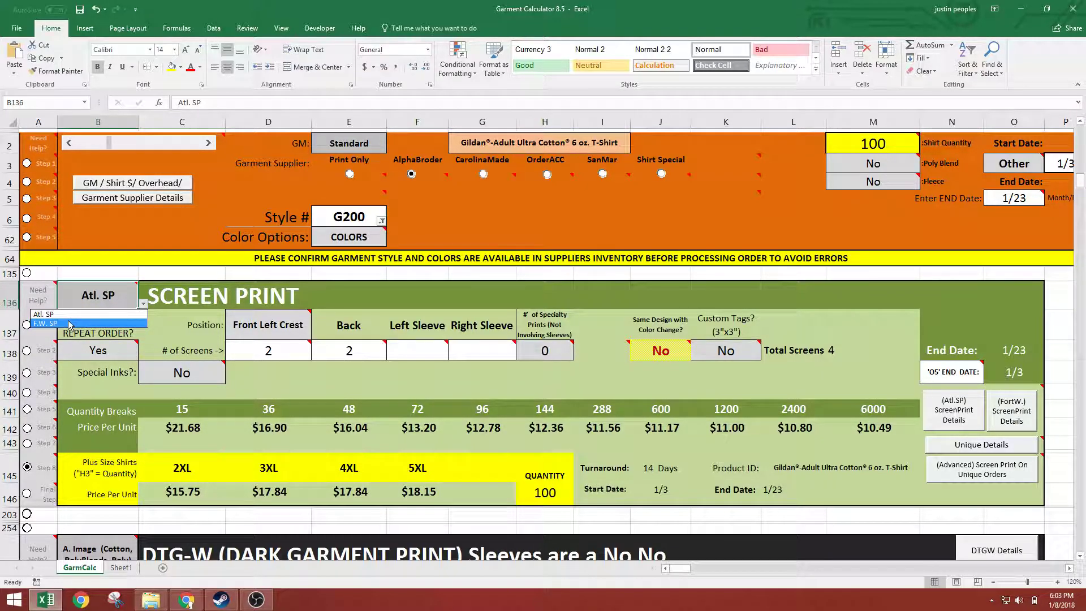
click(69, 323)
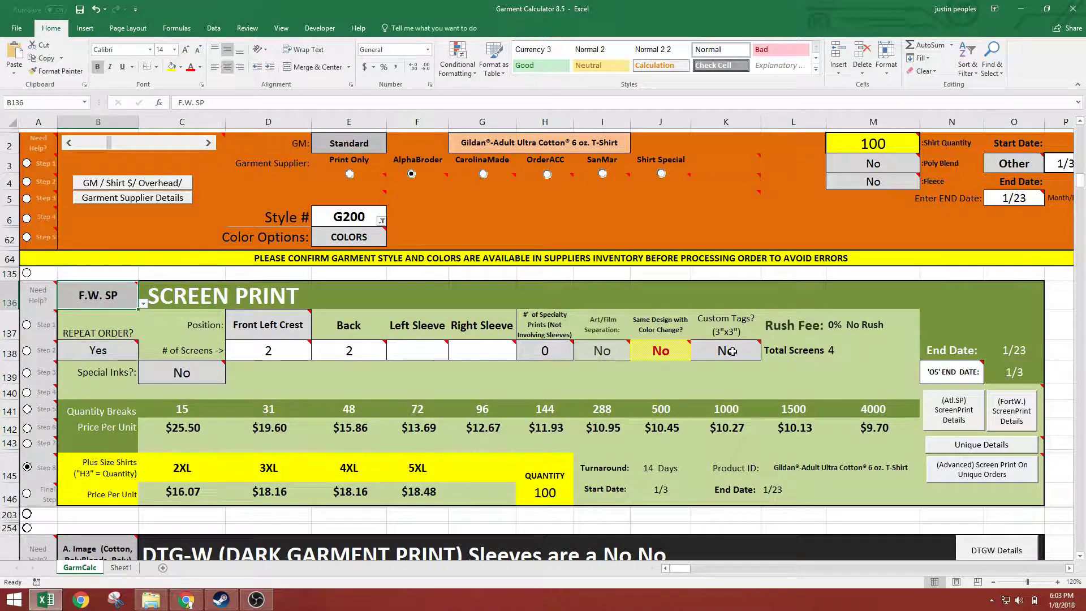
Set the Custom Tags (3"x3") option in K138 to Yes
click(707, 348)
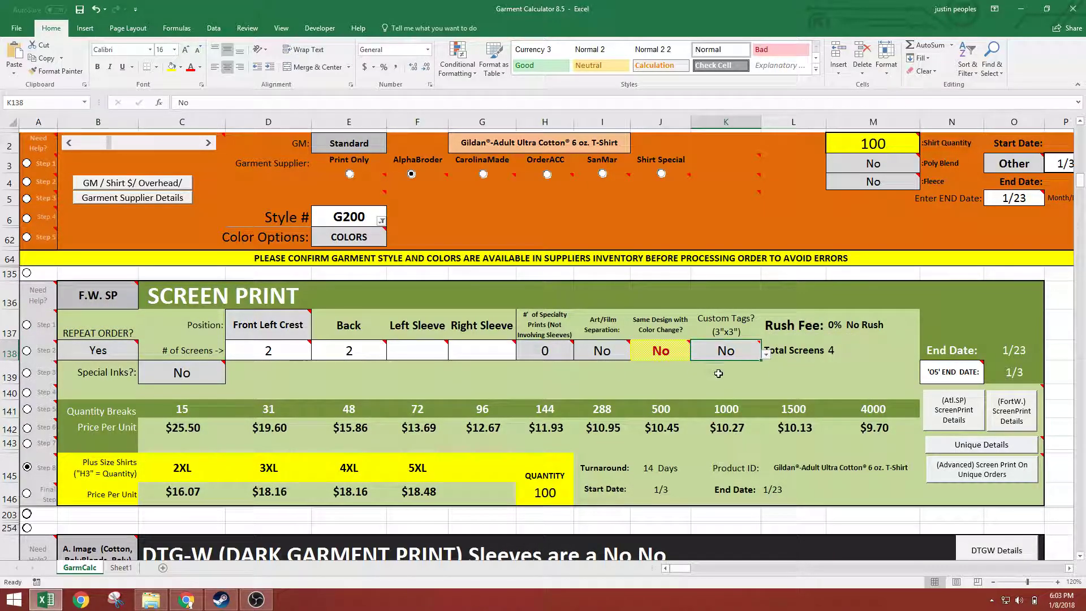
click(765, 353)
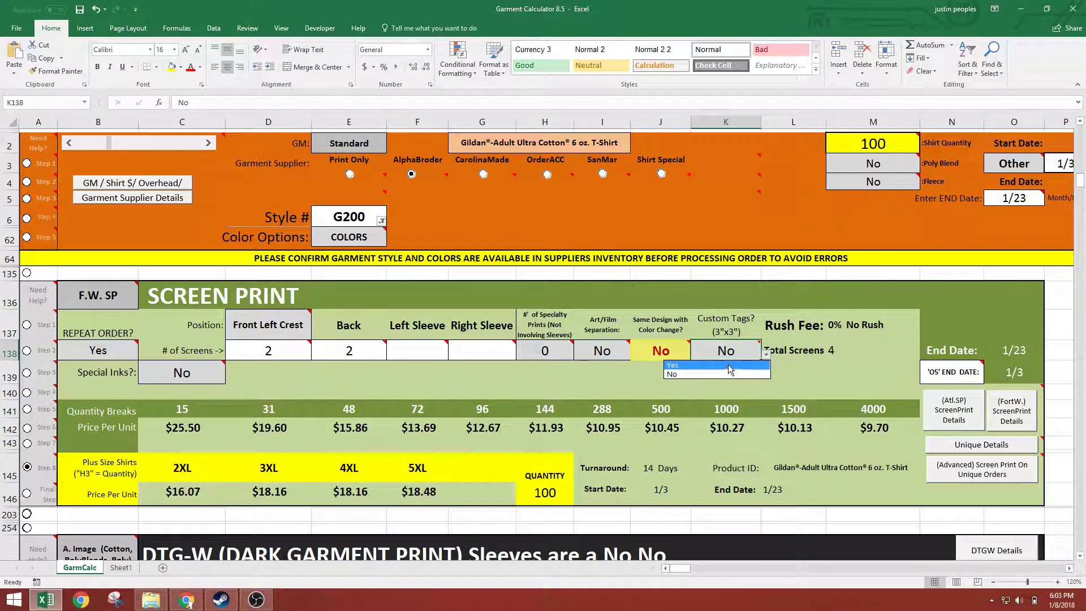
click(729, 366)
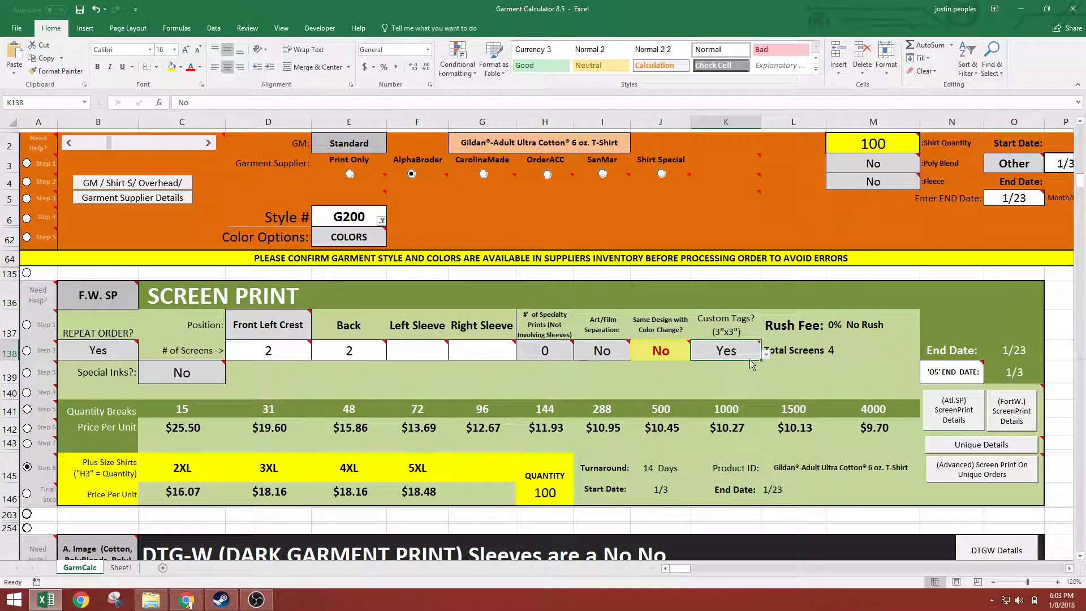
click(766, 354)
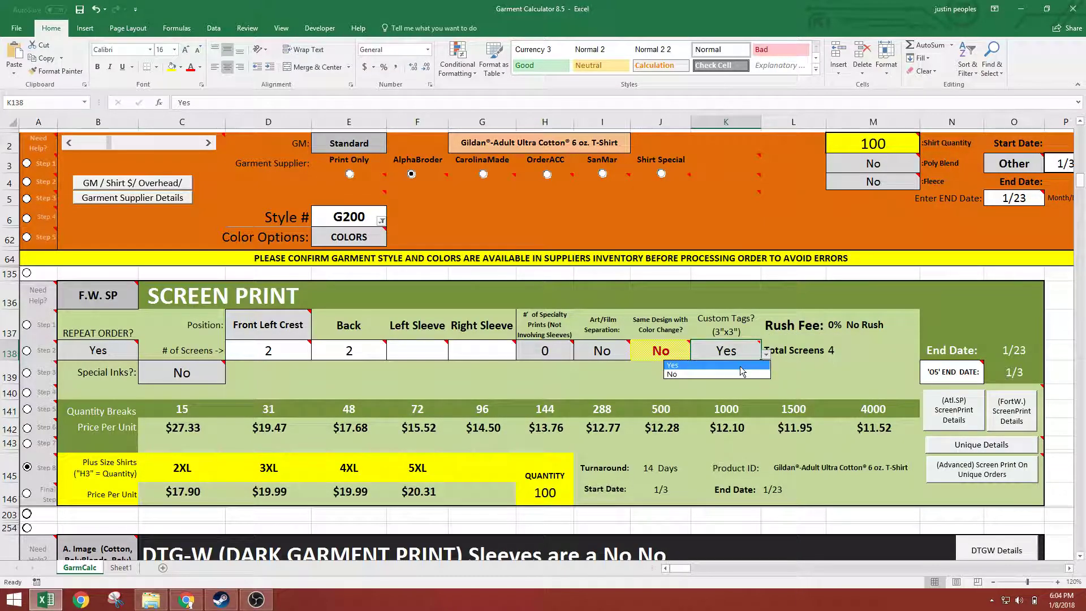
click(740, 366)
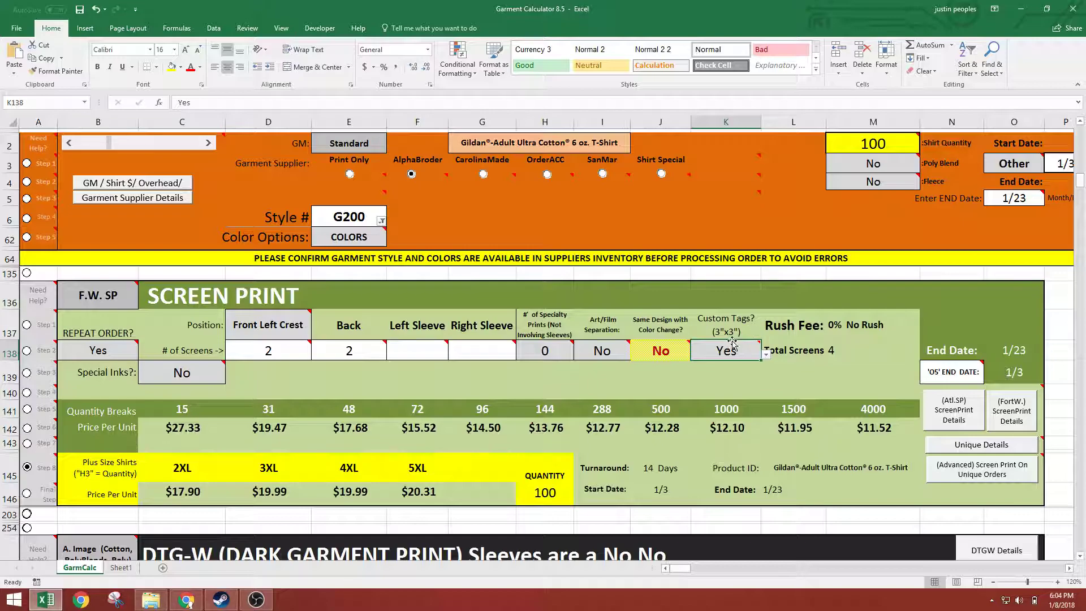
Set the Custom Tags (3"x3") option in K138 to No
mouse_move(713, 348)
click(766, 354)
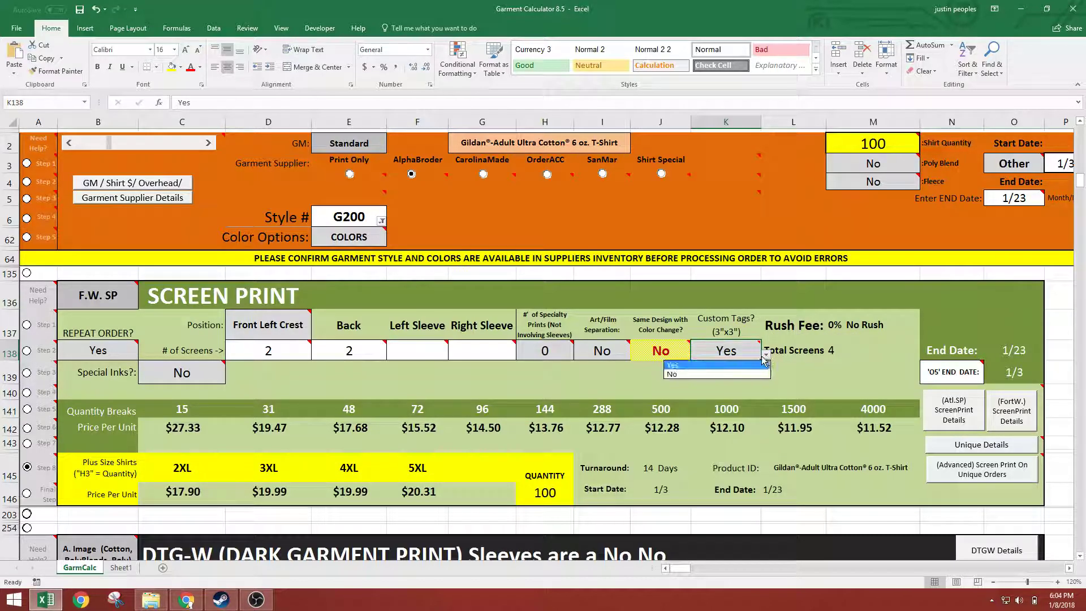
click(728, 365)
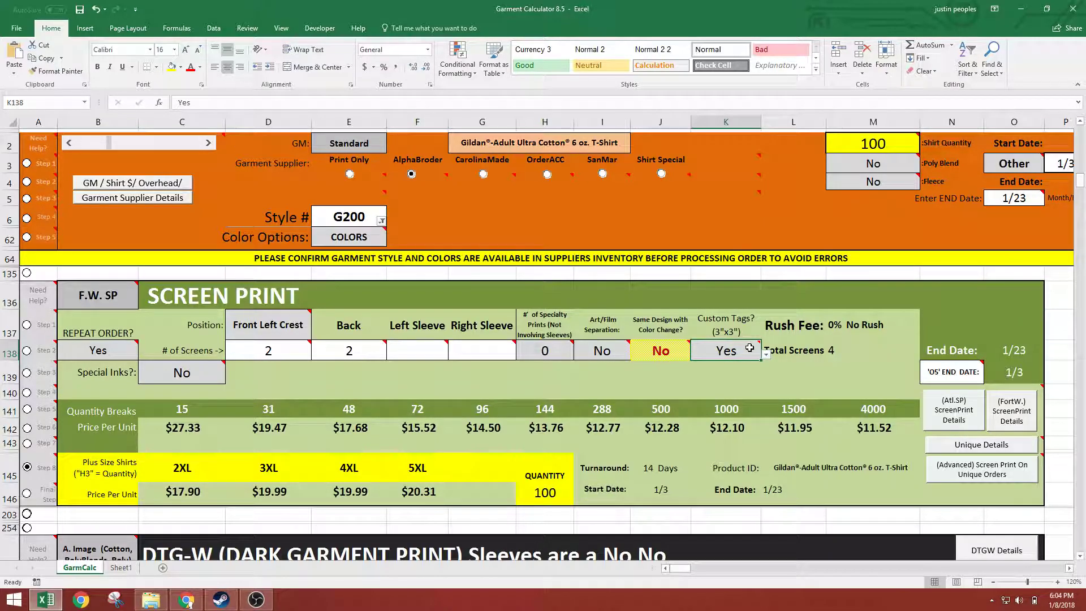
click(765, 358)
click(729, 374)
Mark the Screen Print section's Final Step on the order deadline and check the print team note in B136
click(28, 493)
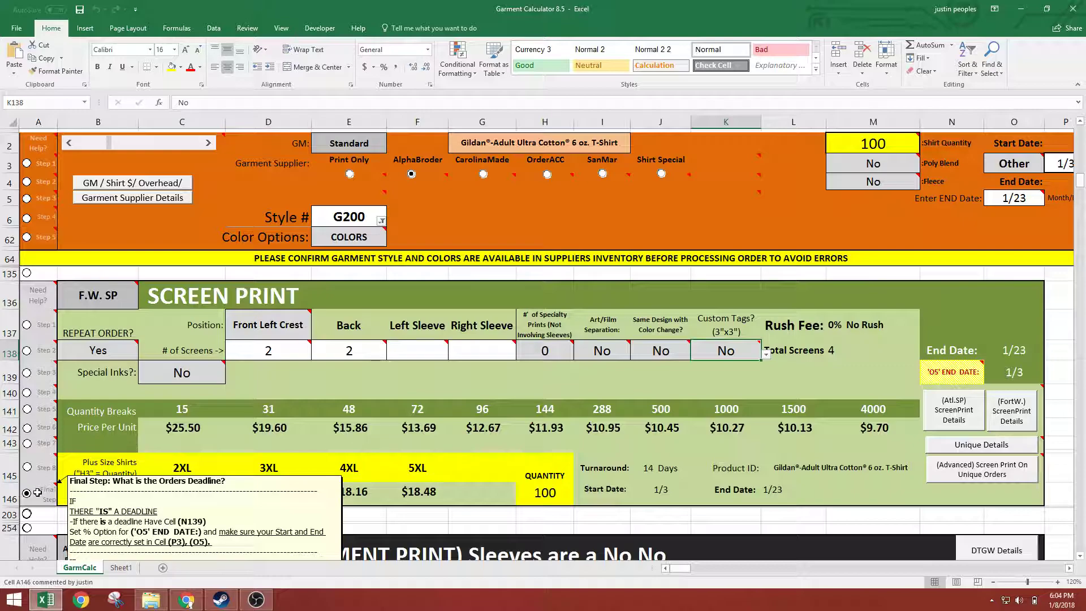
click(98, 298)
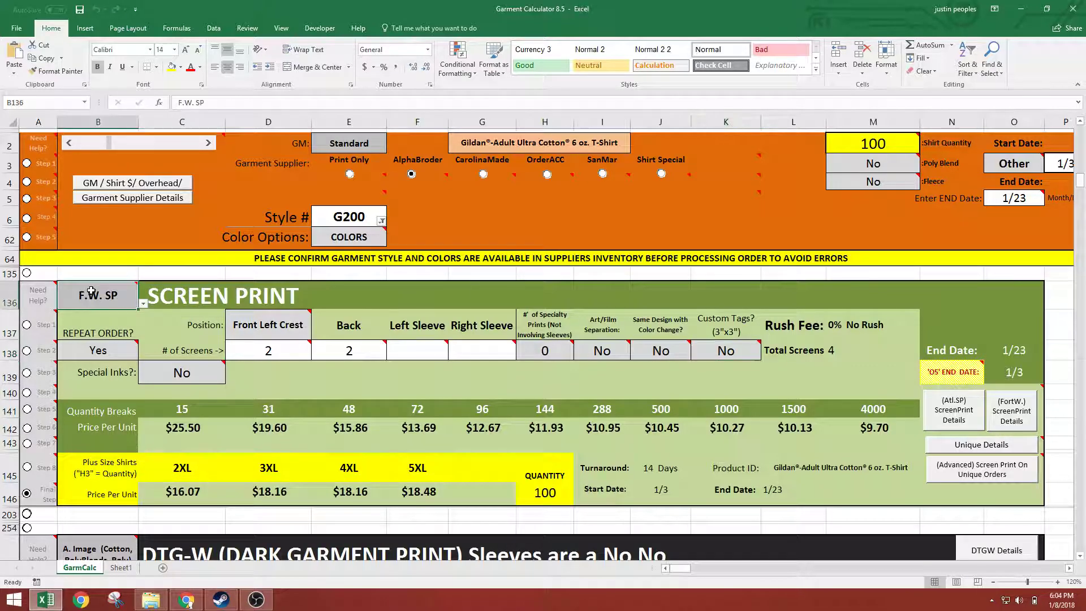
mouse_move(98, 298)
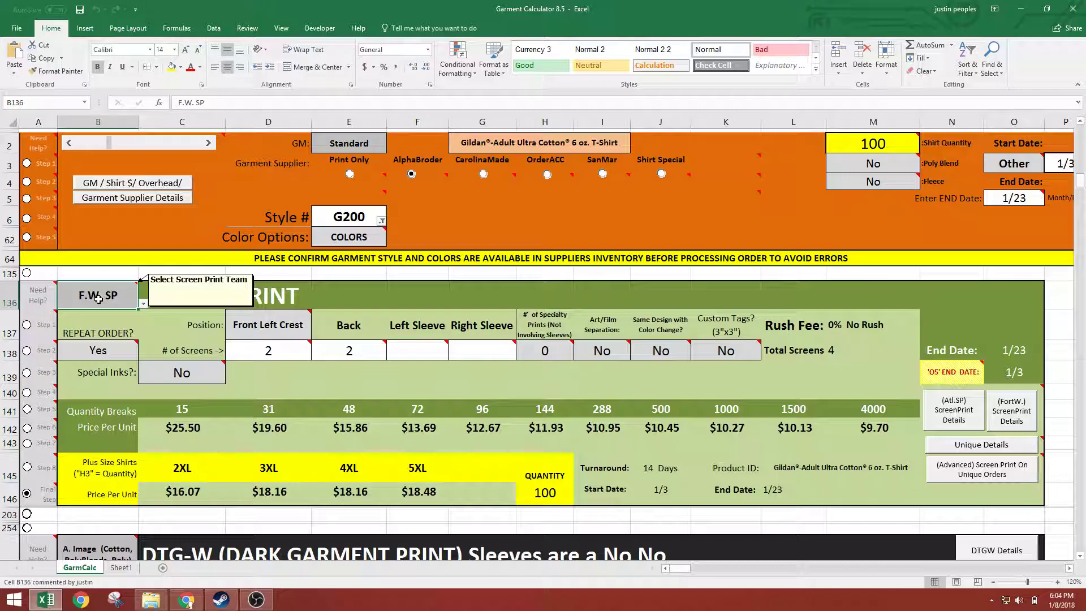
Set the rush option in N139 to 0% and check the resulting turnaround and end date
click(975, 376)
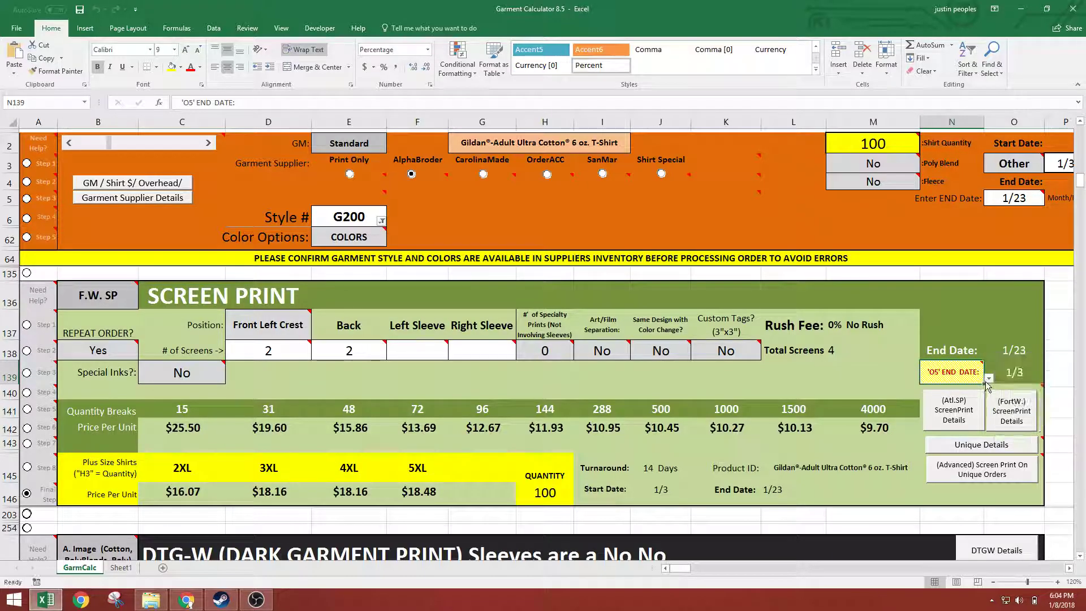
click(987, 378)
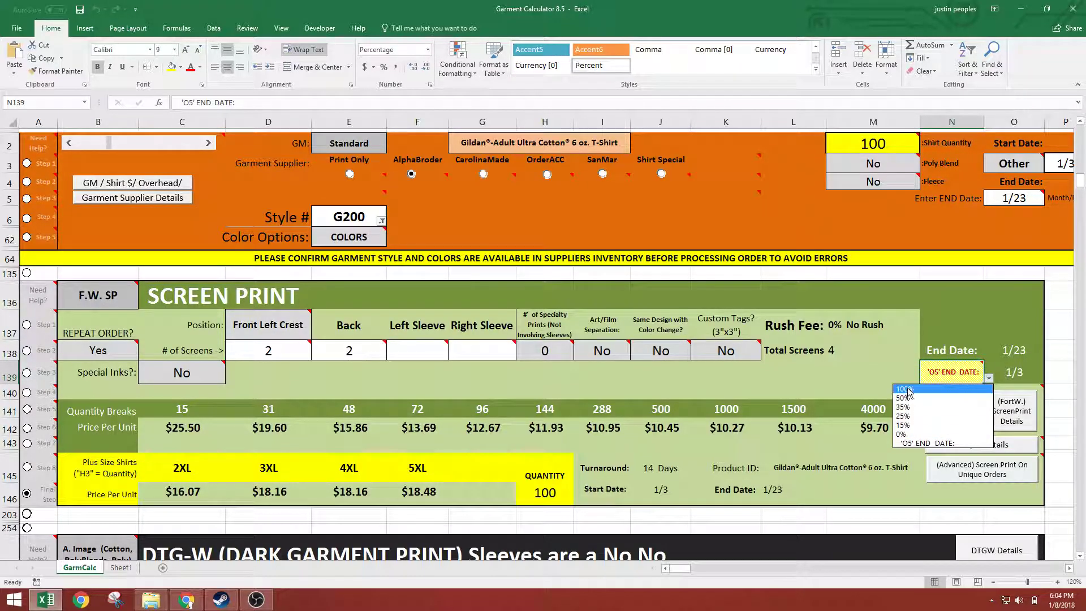
click(916, 434)
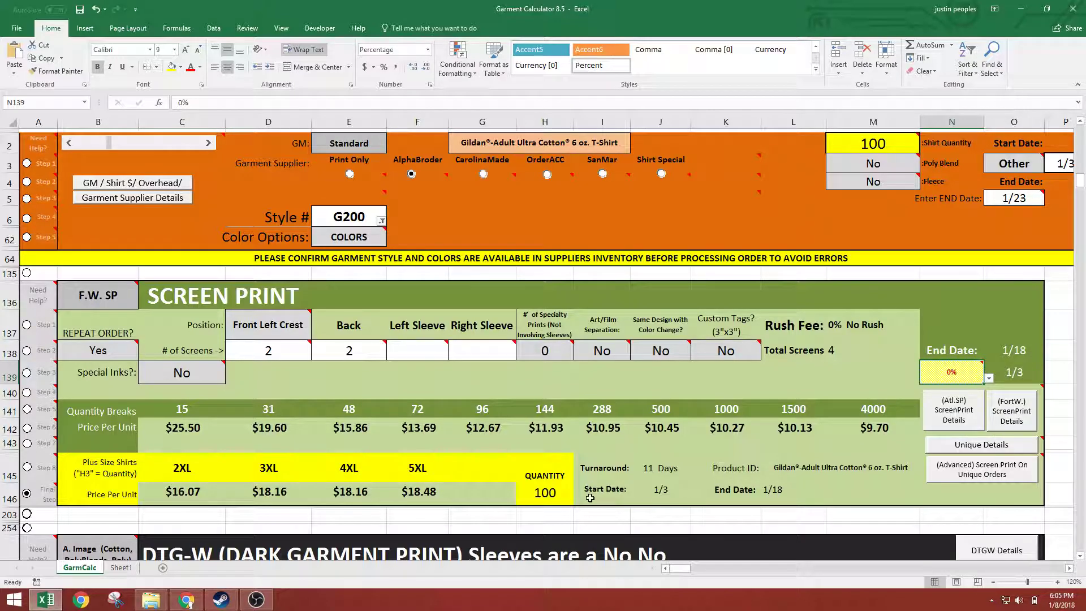
click(657, 472)
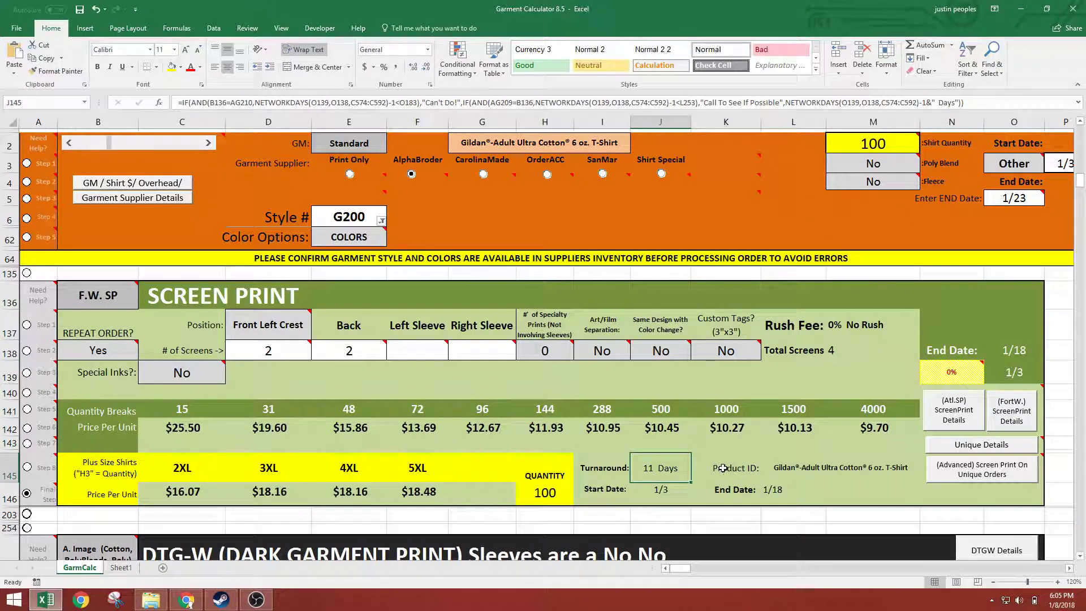
click(766, 488)
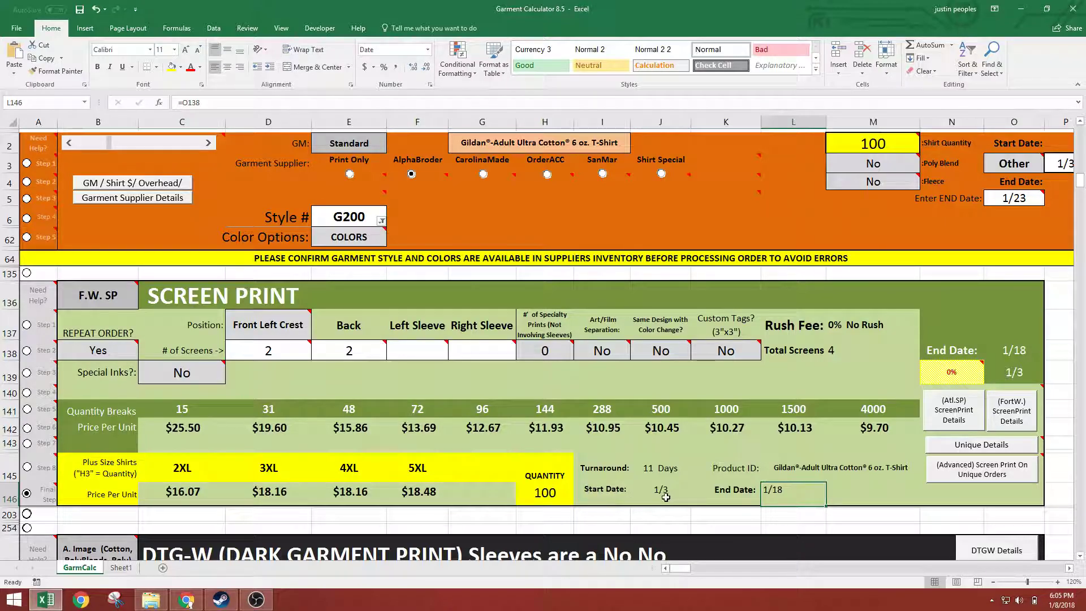
Set the rush option in N139 to 100% and review the rush cost per unit in row 143
click(974, 373)
click(987, 378)
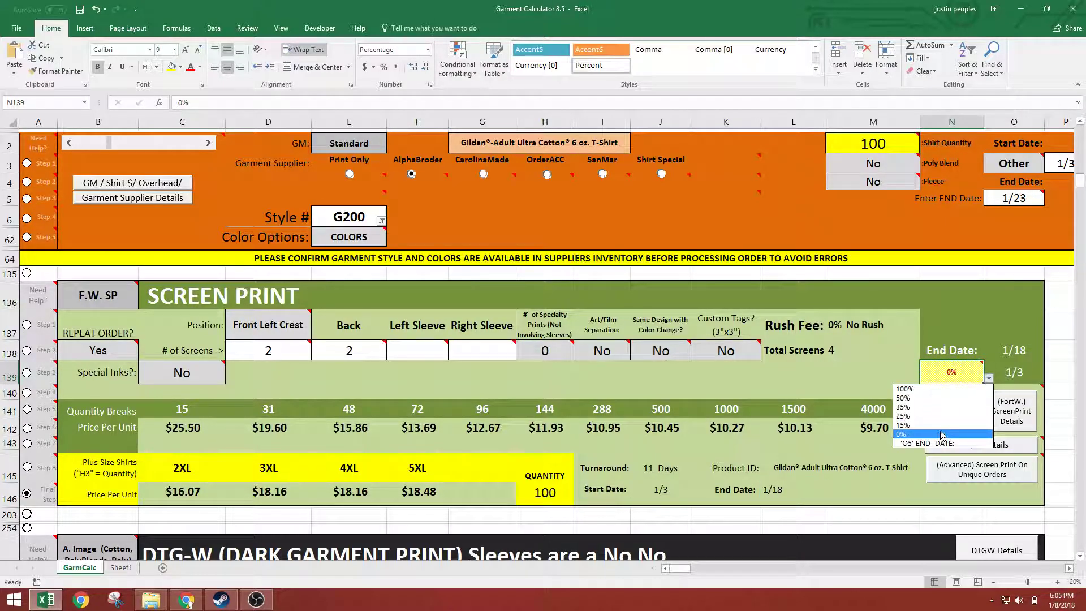
click(931, 390)
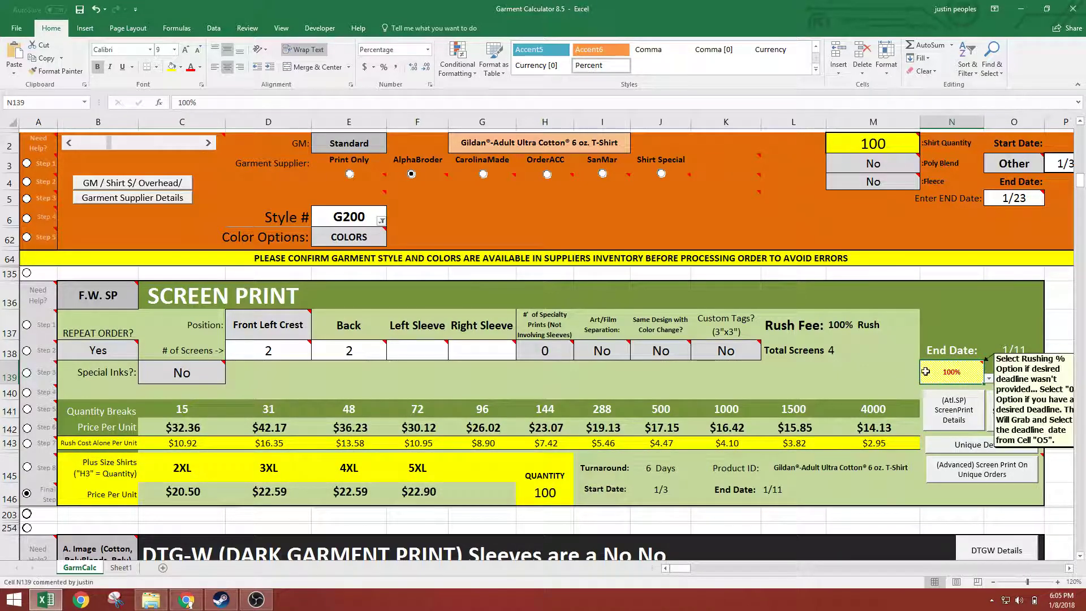
drag(882, 443, 160, 442)
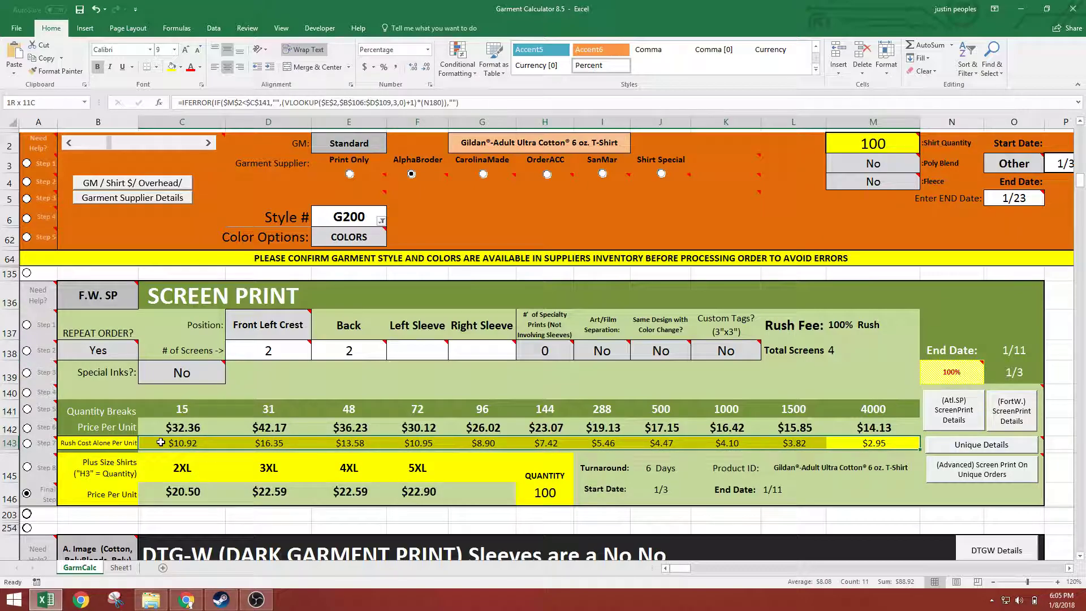
drag(161, 442, 885, 442)
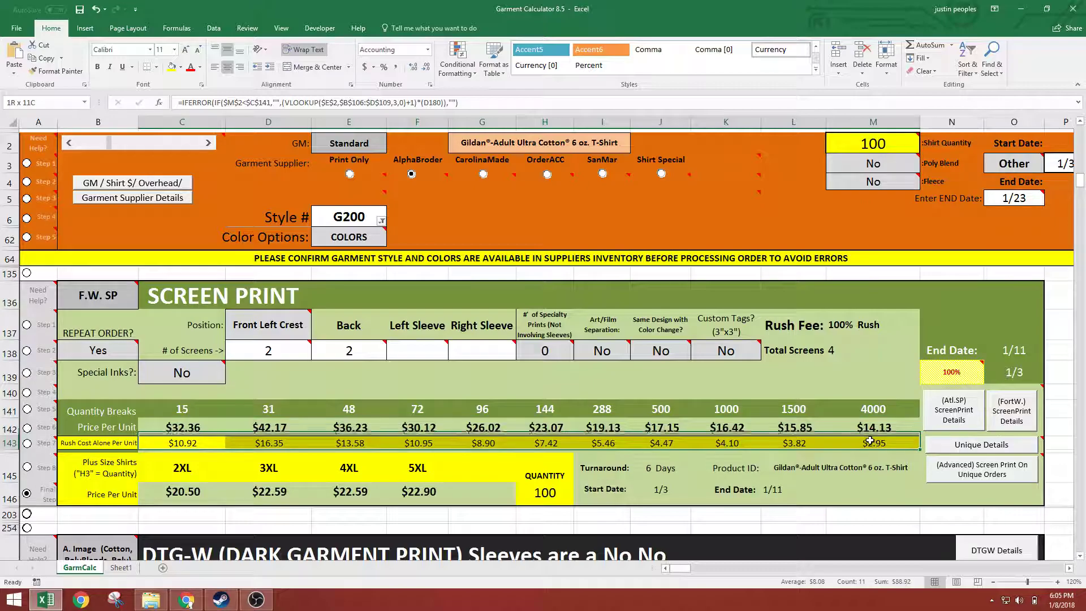
click(187, 443)
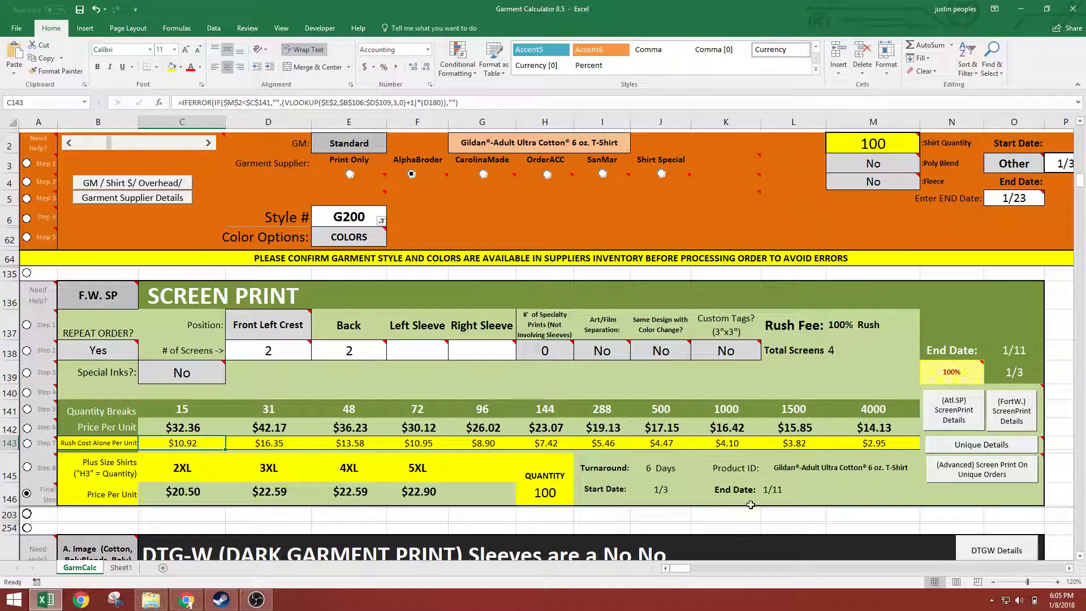
Check the order's rush fee, start and end dates, and turnaround in the Screen Print section
click(773, 489)
drag(792, 325, 849, 327)
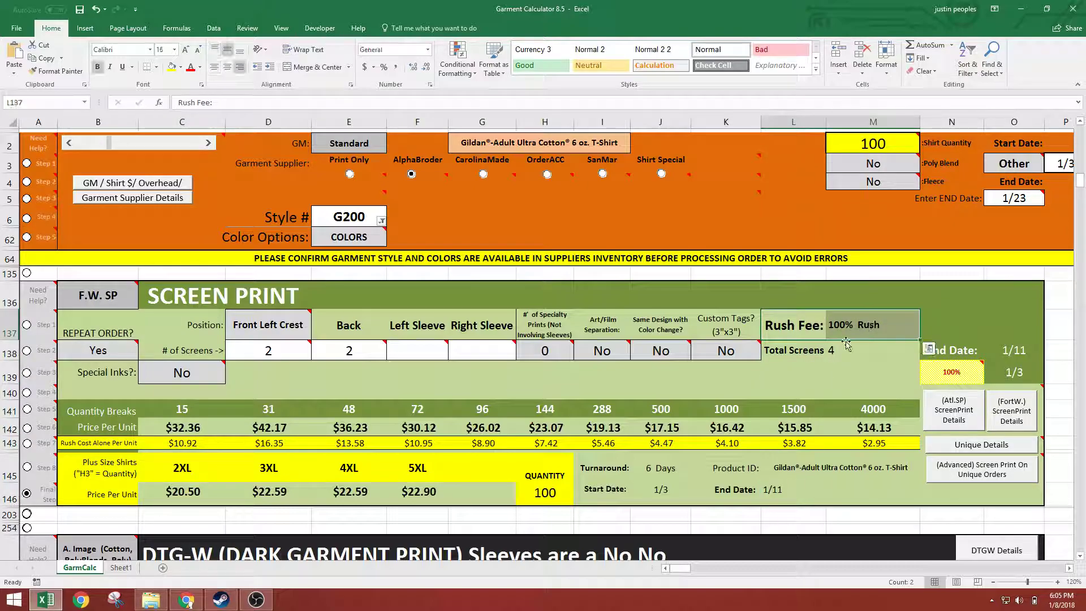
click(775, 486)
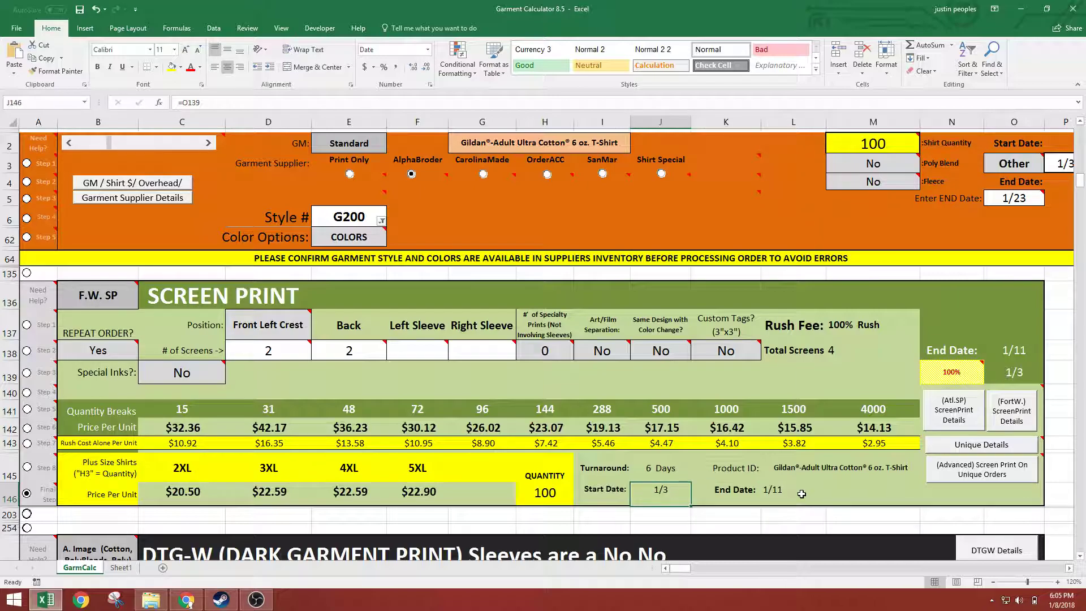
click(641, 479)
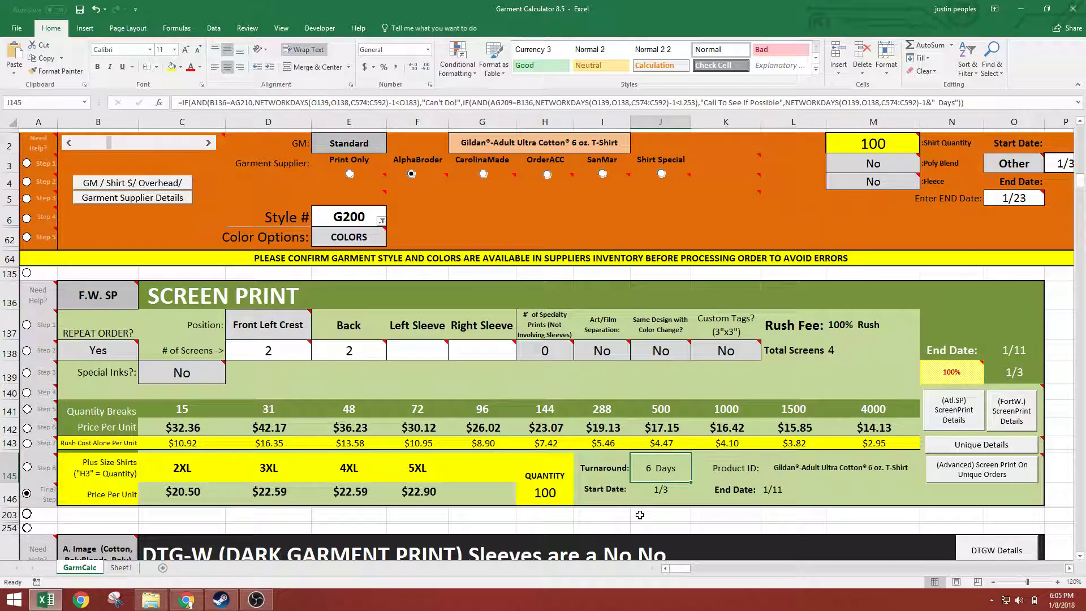
Set the deadline option in N139 to 'O5' END DATE
click(960, 369)
click(987, 379)
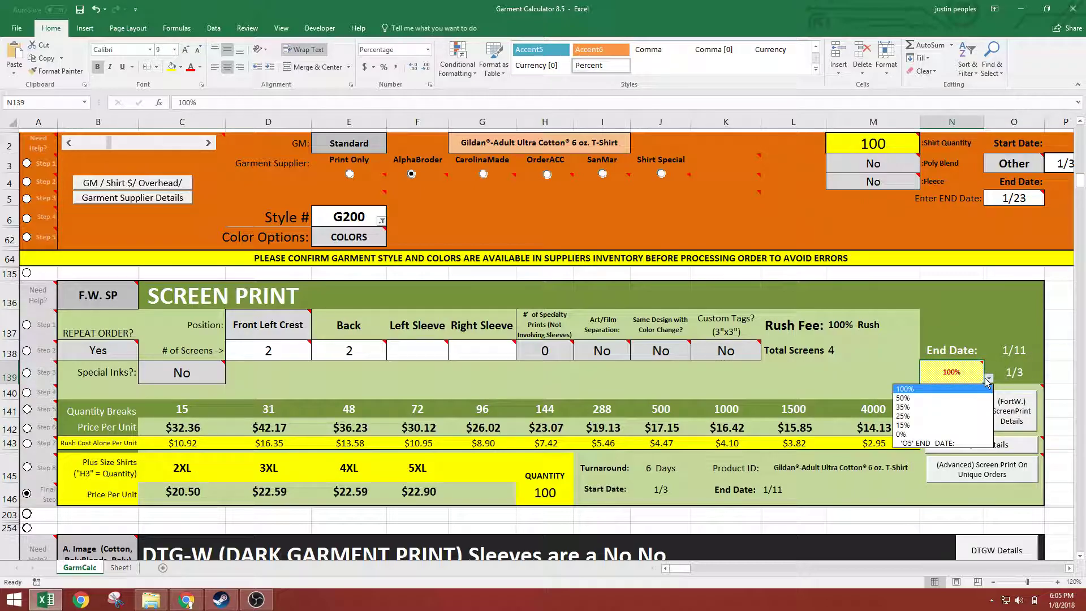
click(922, 444)
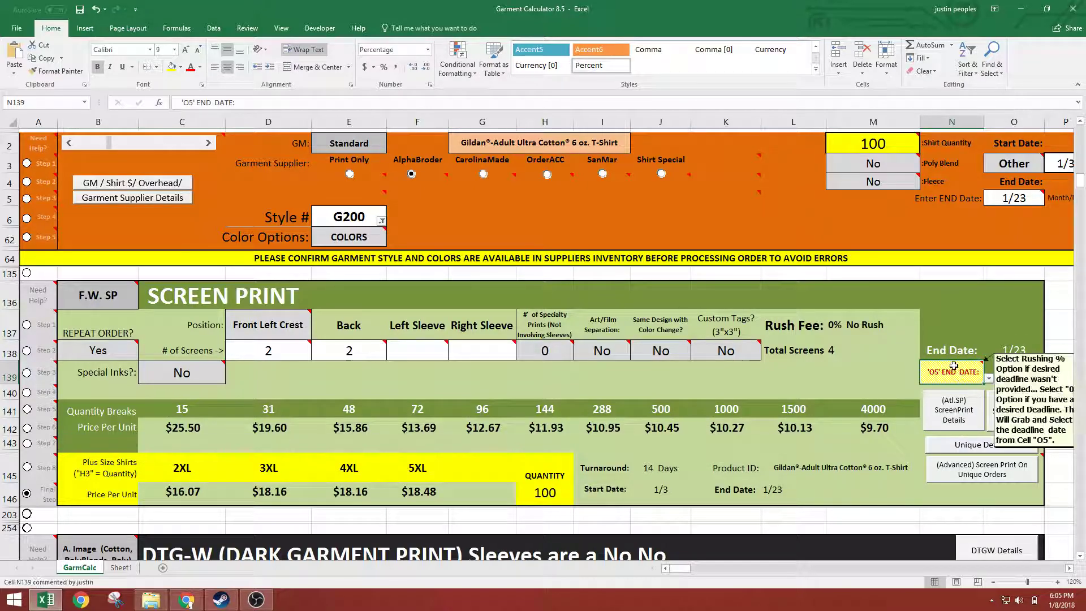
Compare the entered end date in O5 with the deadline option in N139, and inspect the rush cost cells in row 143
click(1021, 199)
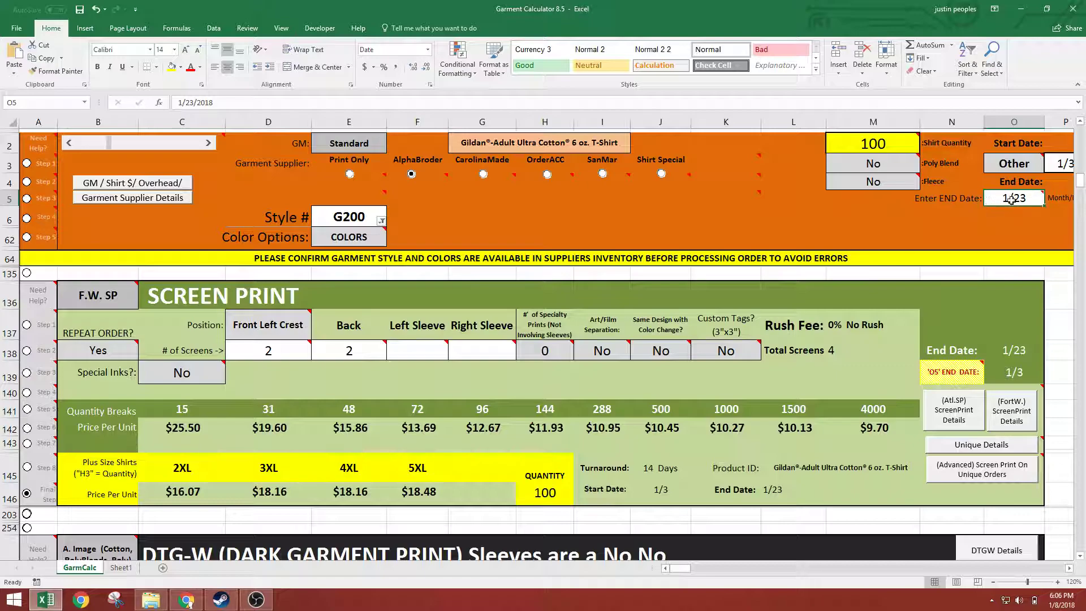
mouse_move(1011, 200)
mouse_move(964, 374)
click(954, 377)
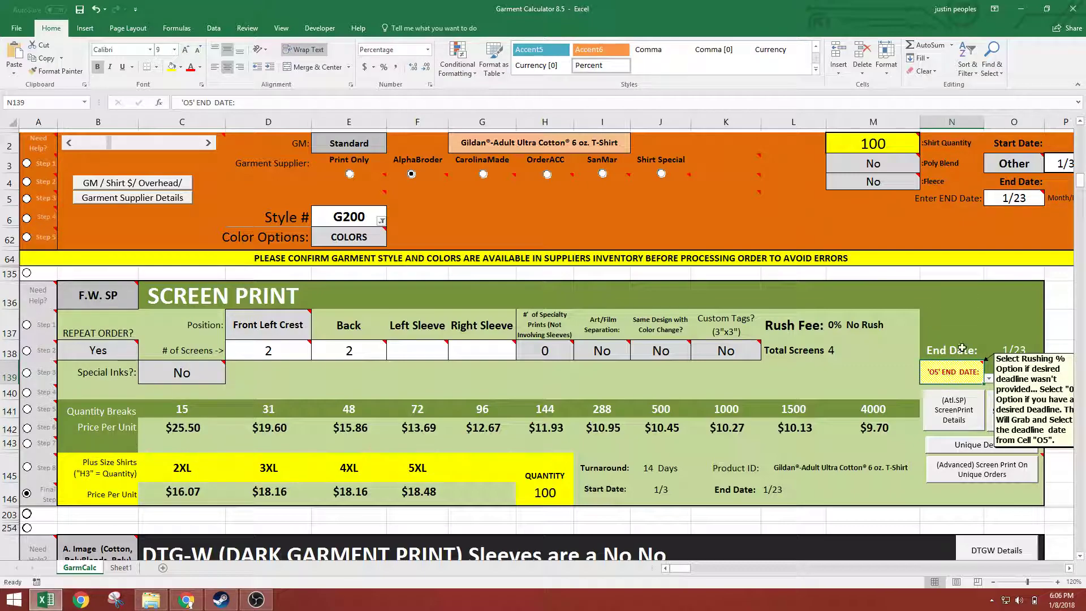
click(1024, 197)
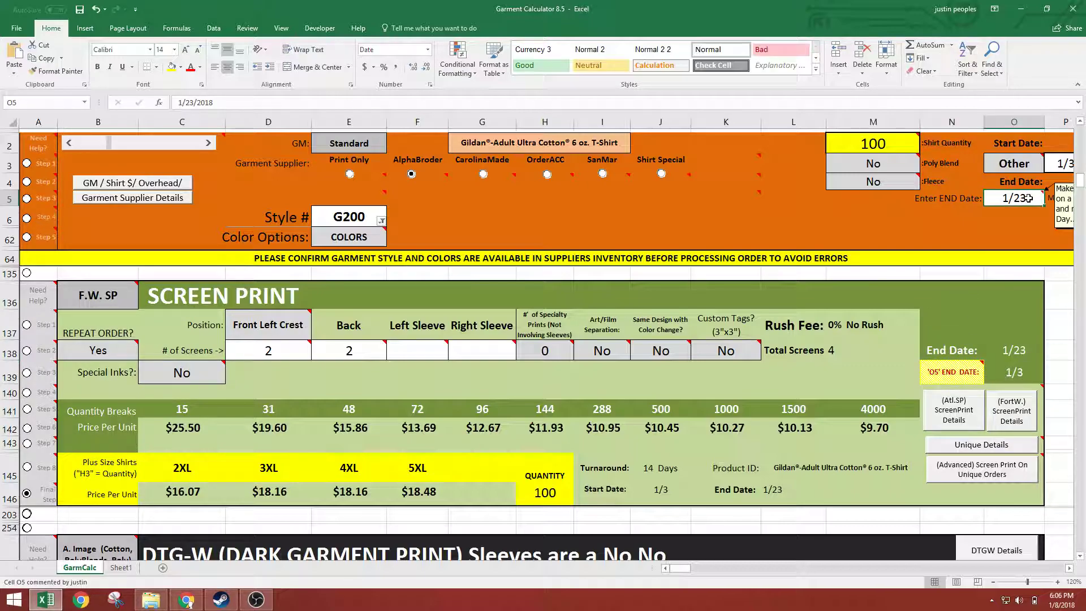
click(933, 373)
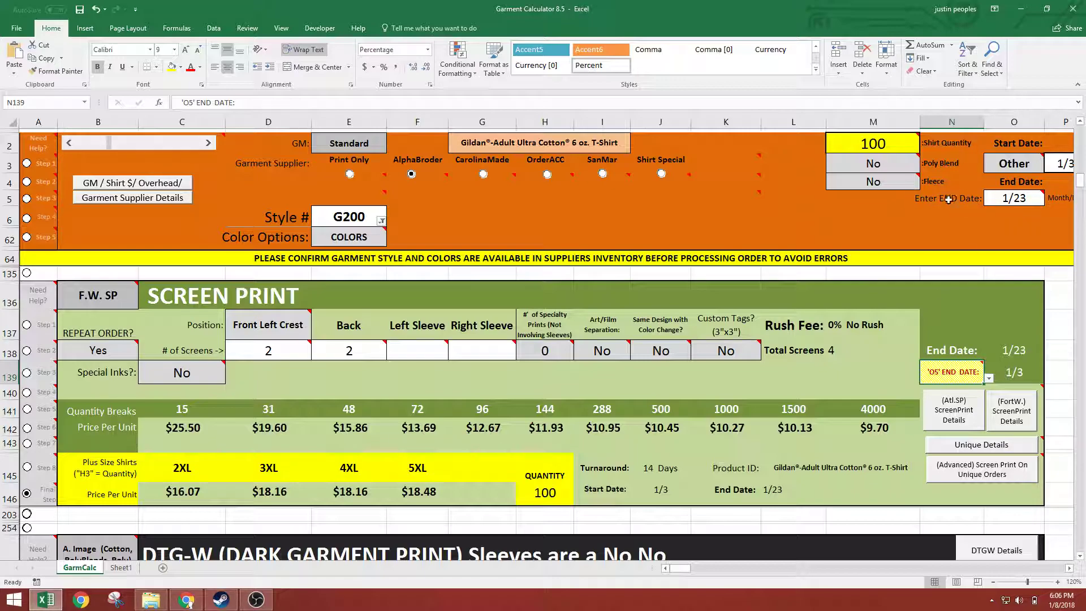
drag(159, 445, 894, 445)
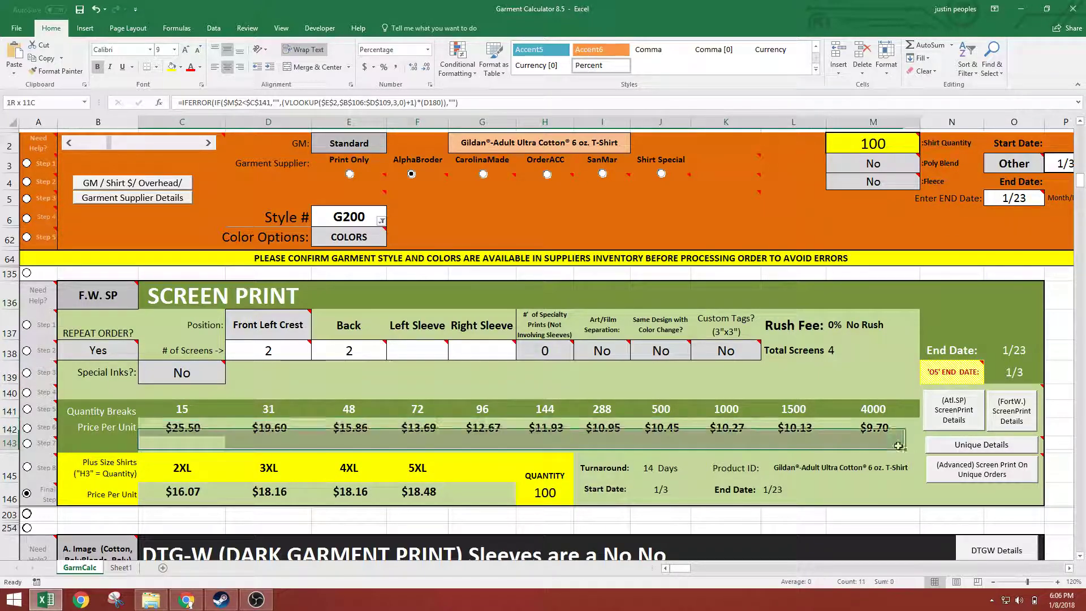
Set the order's end date in O5 to 1/17 and check the rush costs per unit and rush fee
click(1015, 200)
text(1/17)
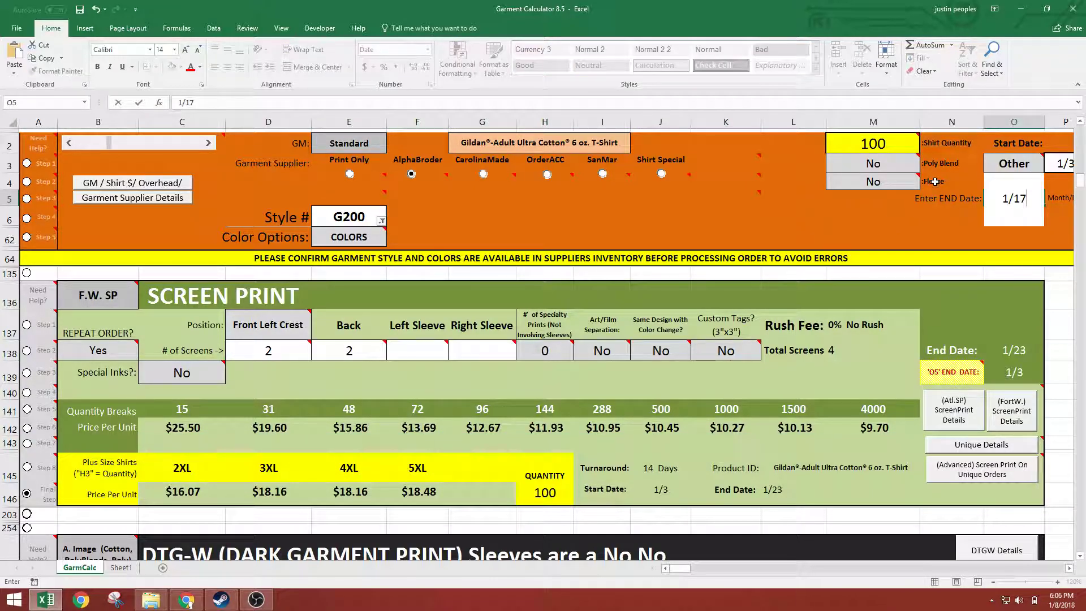
key(Return)
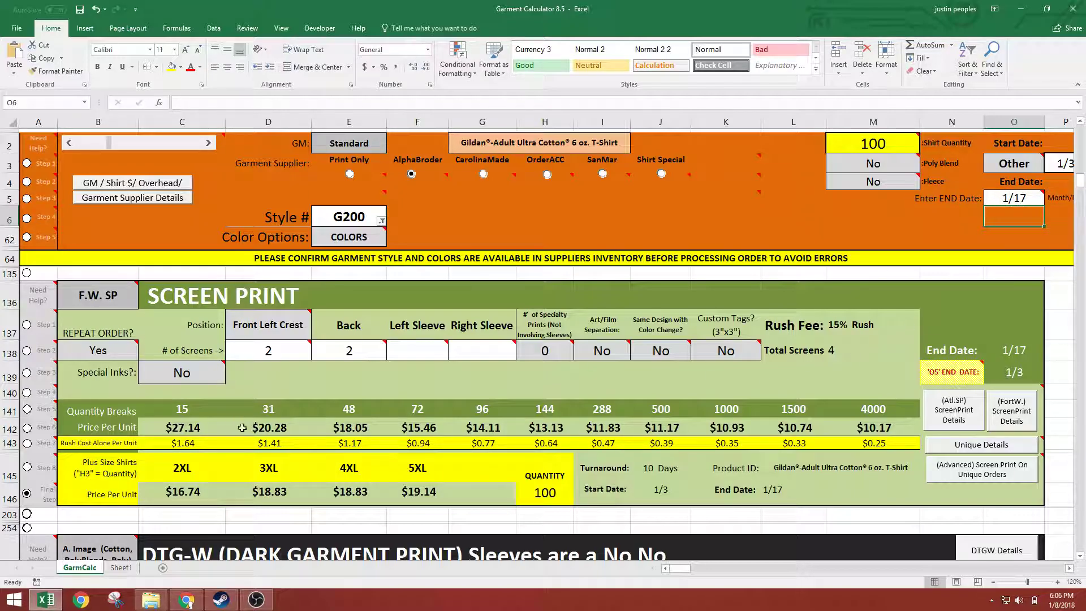
drag(172, 443, 874, 443)
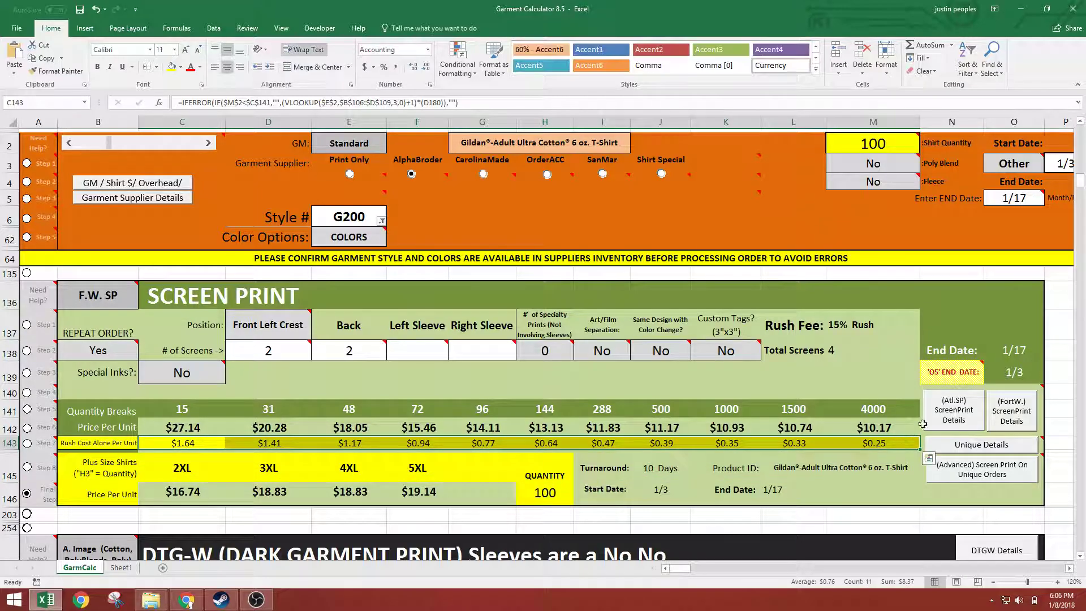
click(833, 330)
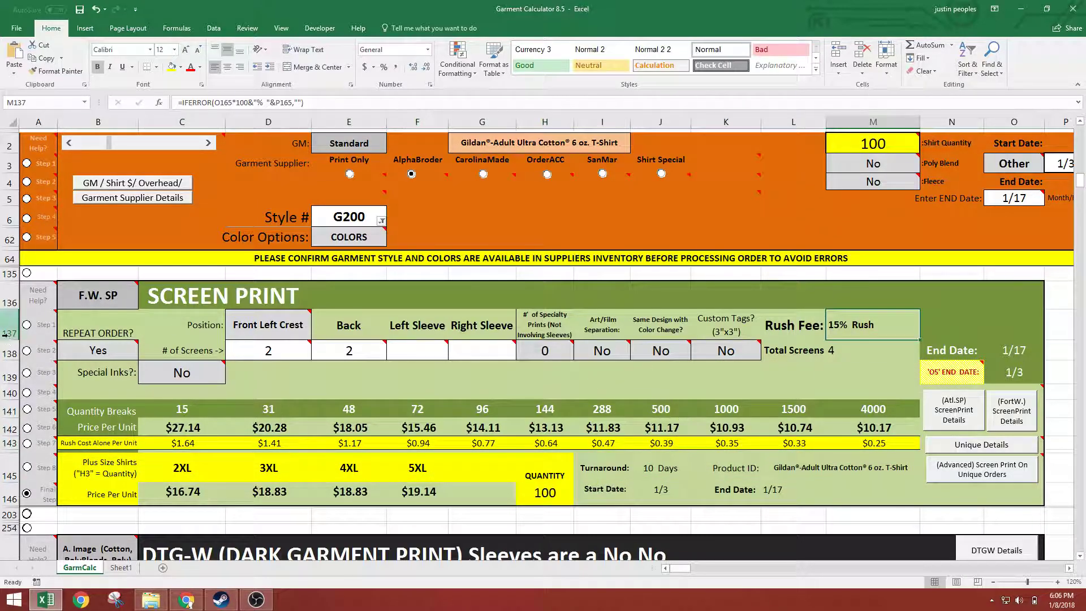
Review the plus size prices per unit and how their quantity in H146 relates to the shirt quantity in M2
drag(80, 500, 548, 454)
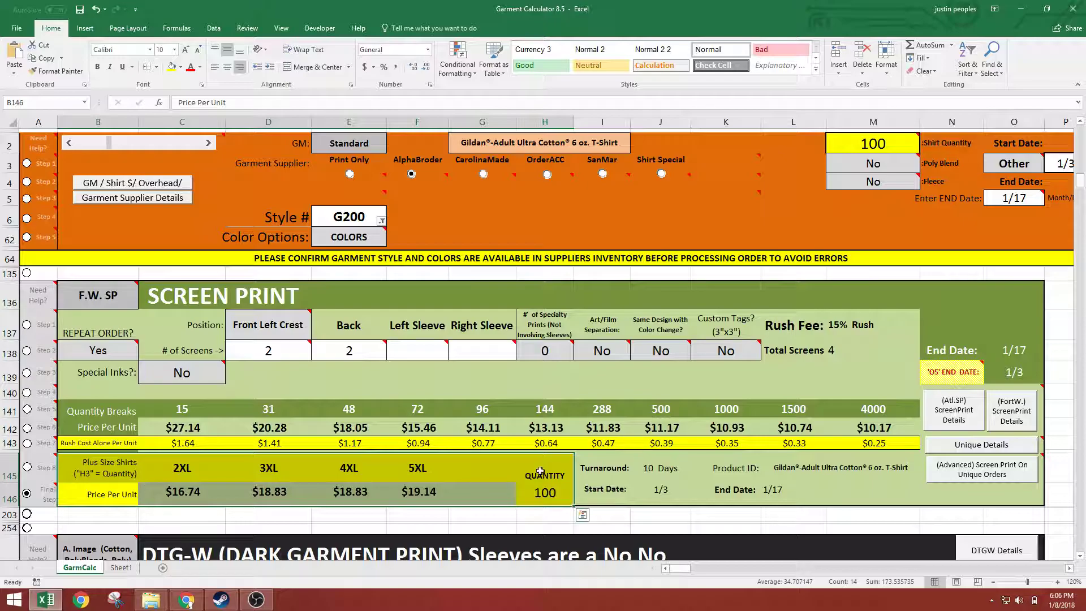
click(560, 490)
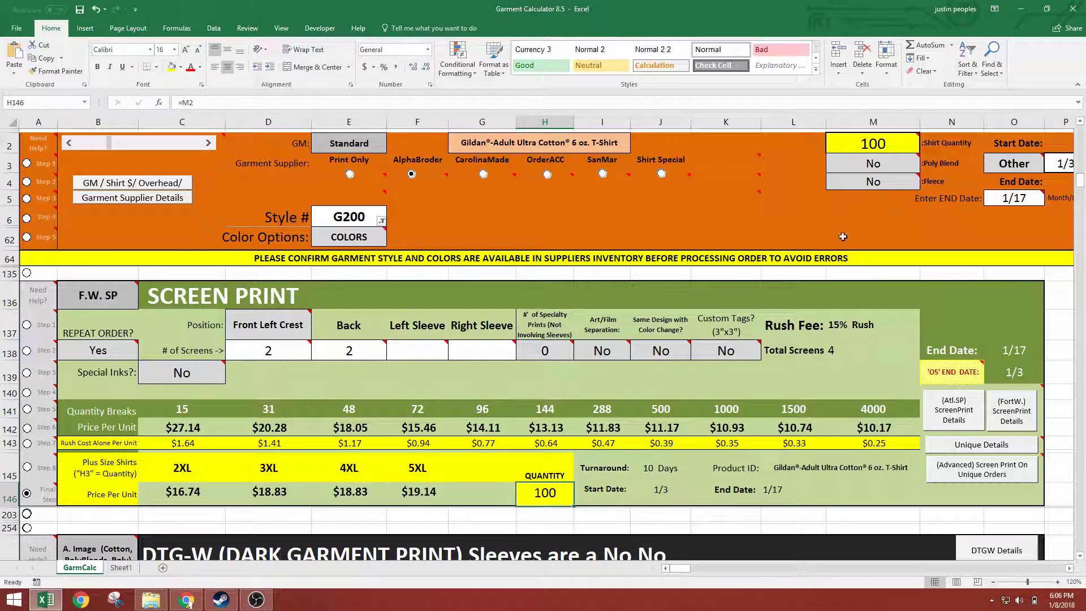
click(908, 140)
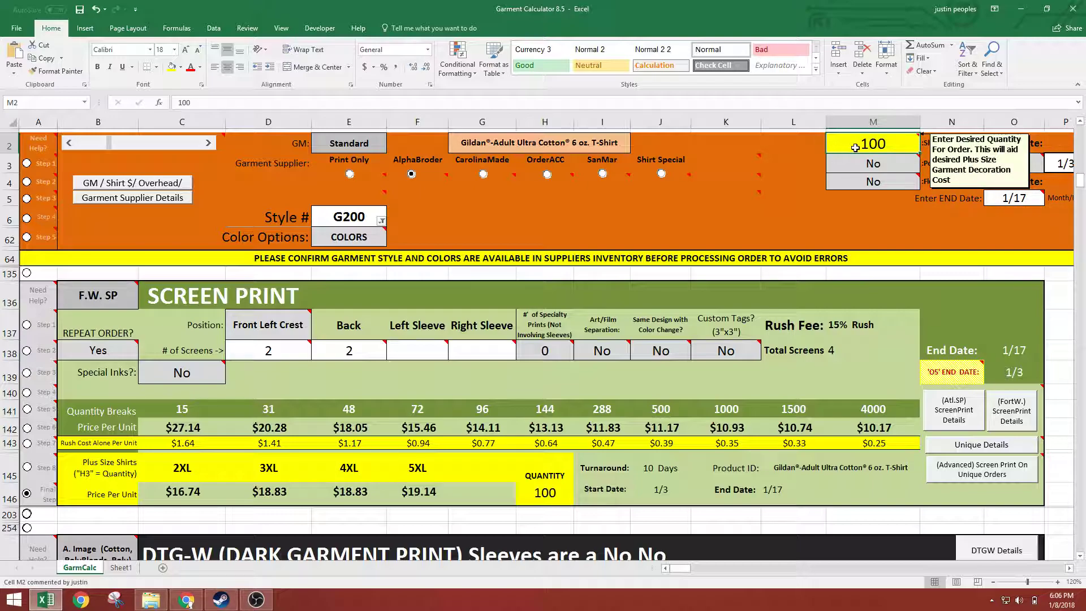
drag(177, 499, 503, 495)
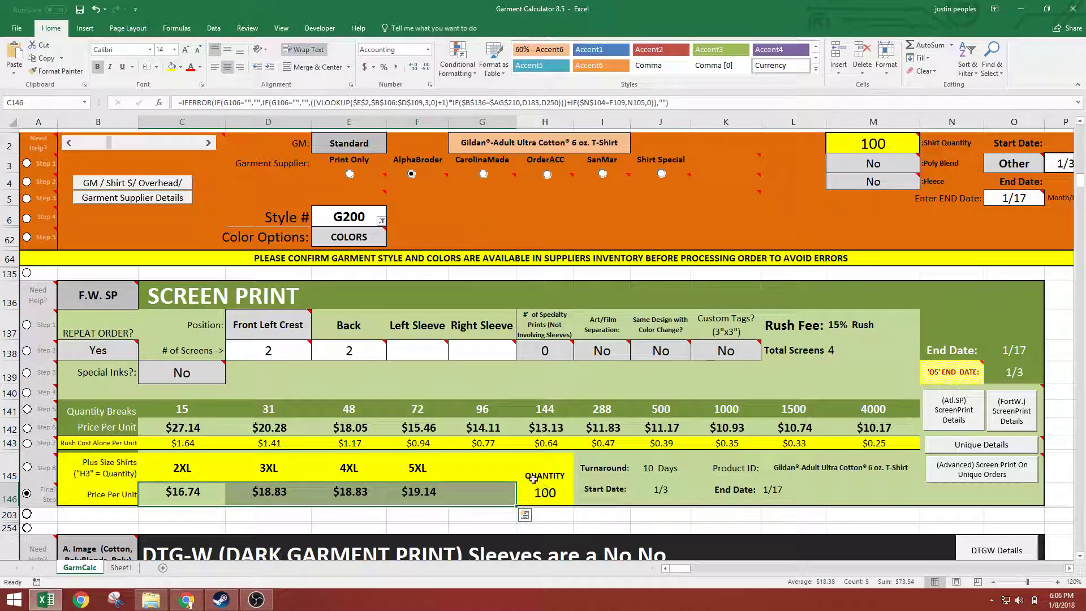
click(536, 481)
click(868, 143)
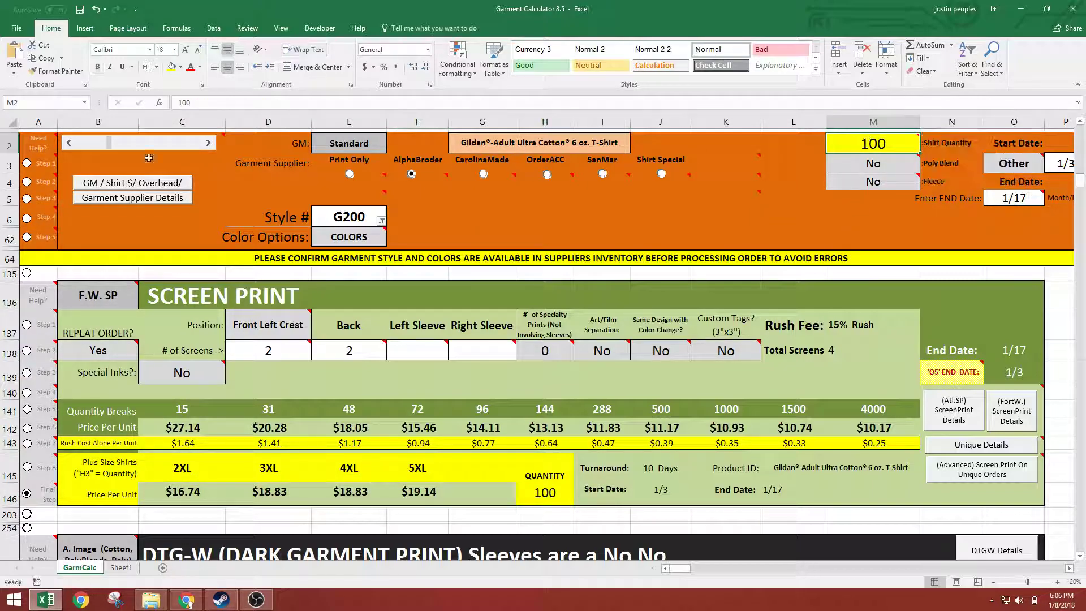
drag(38, 142, 892, 240)
Check the turnaround in J145 and look over the whole Screen Print section from row 136 to 146
click(650, 470)
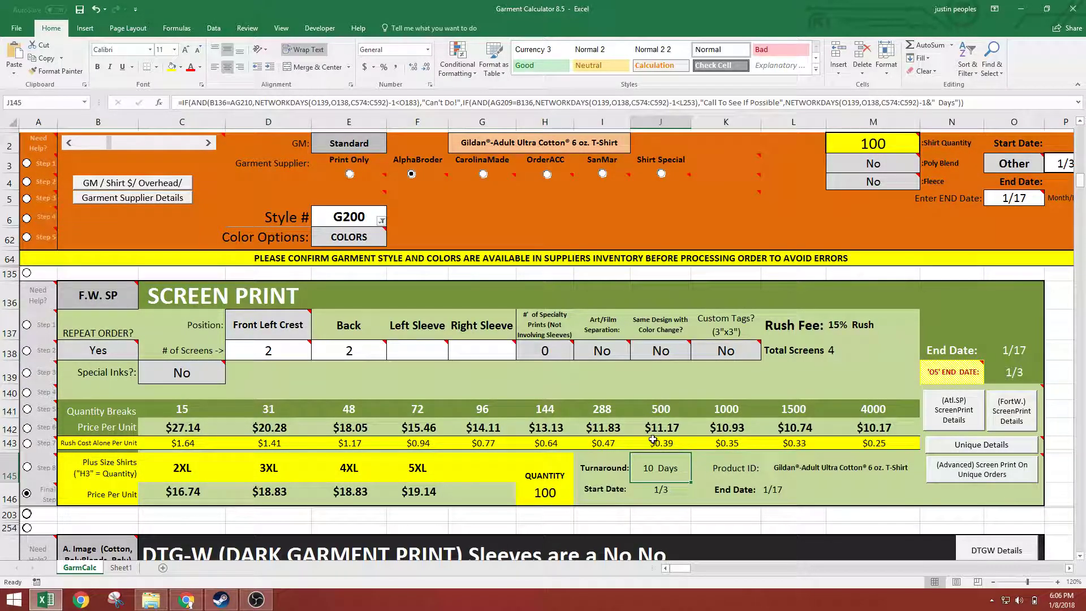
drag(31, 288, 953, 496)
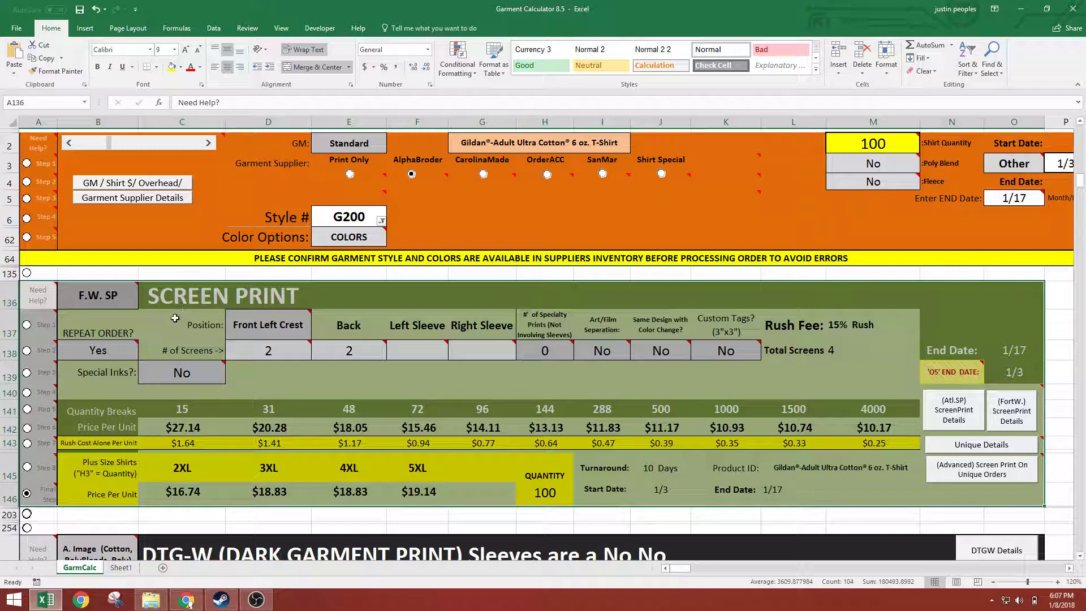
click(117, 318)
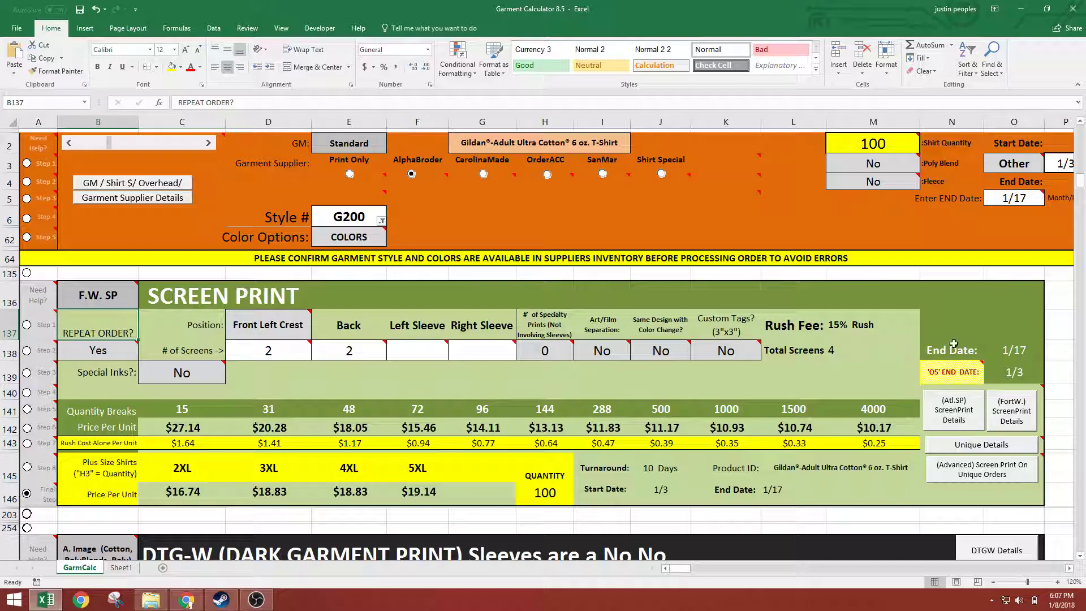
Show the advanced Unique Screen Print Orders section and look over its layout
click(981, 469)
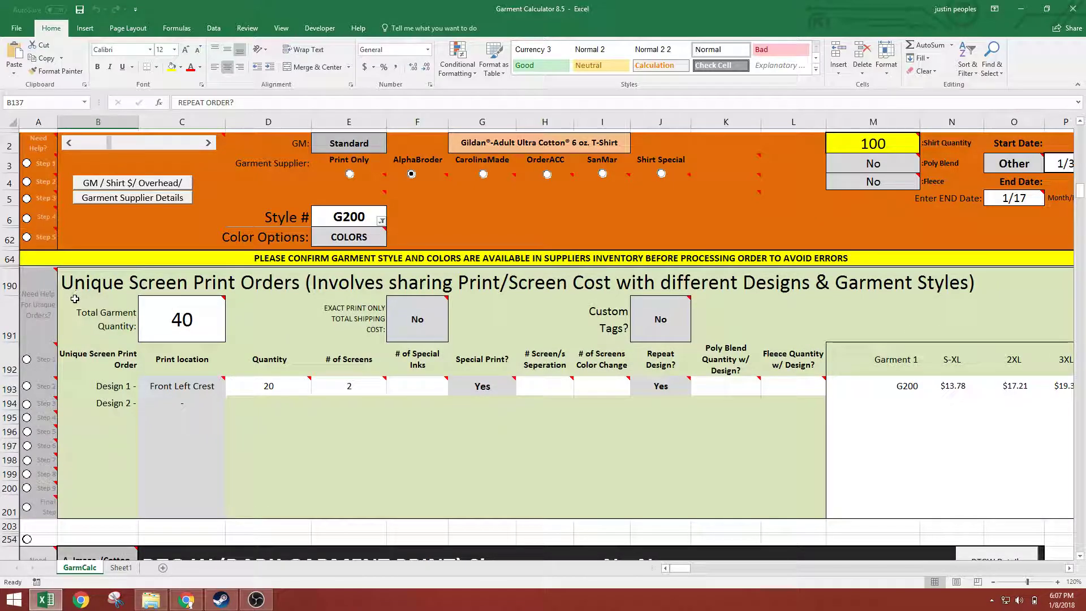
mouse_move(56, 276)
drag(62, 280, 492, 421)
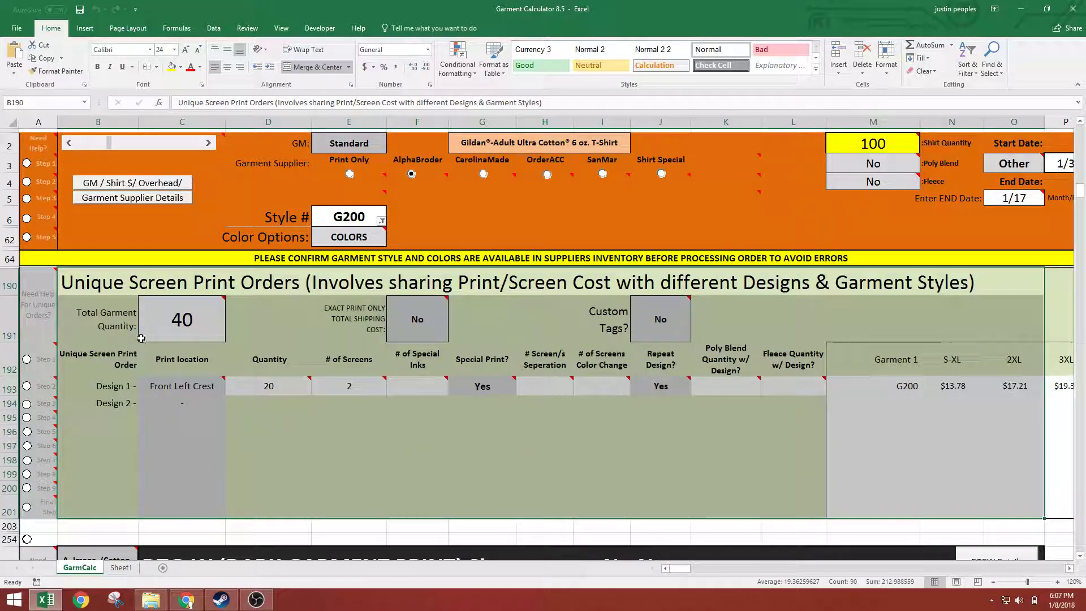
Examine the print location and quantity columns for the designs in the Unique Screen Print Orders table
click(181, 394)
drag(180, 395, 182, 474)
drag(266, 388, 306, 469)
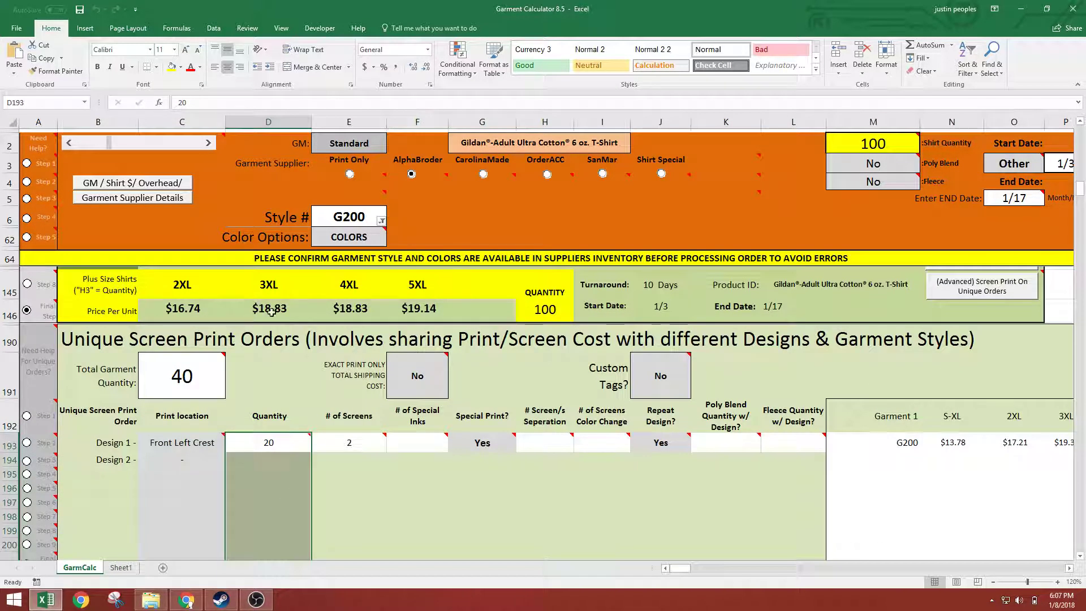
drag(486, 339, 516, 516)
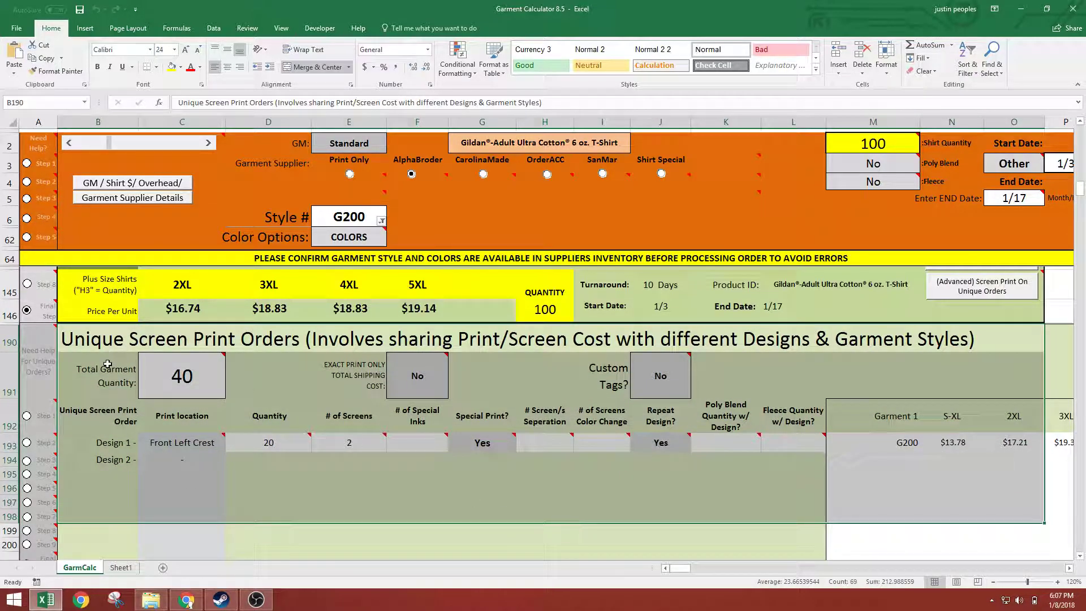